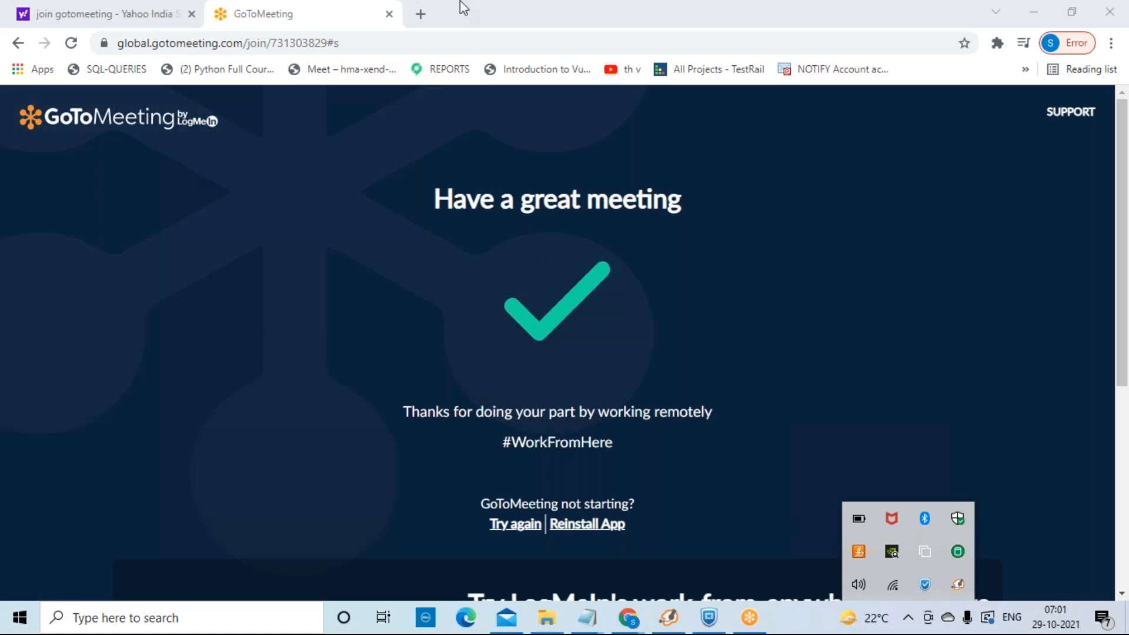
Step: Move the GoToMeeting browser page aside to reveal the Windows desktop
left_click(353, 42)
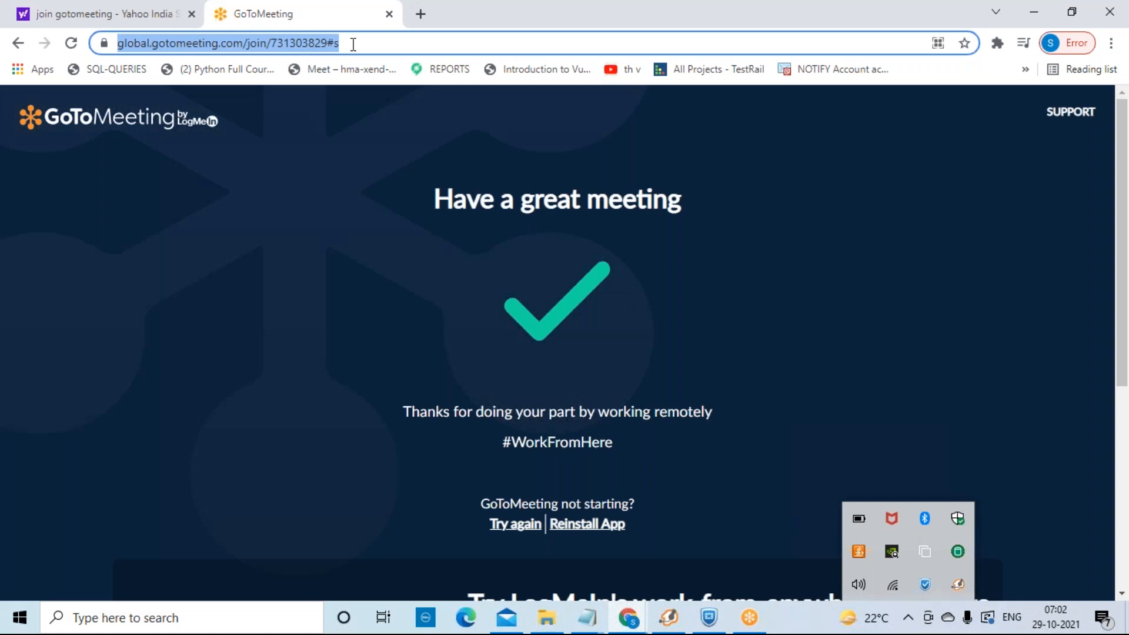
left_click(587, 617)
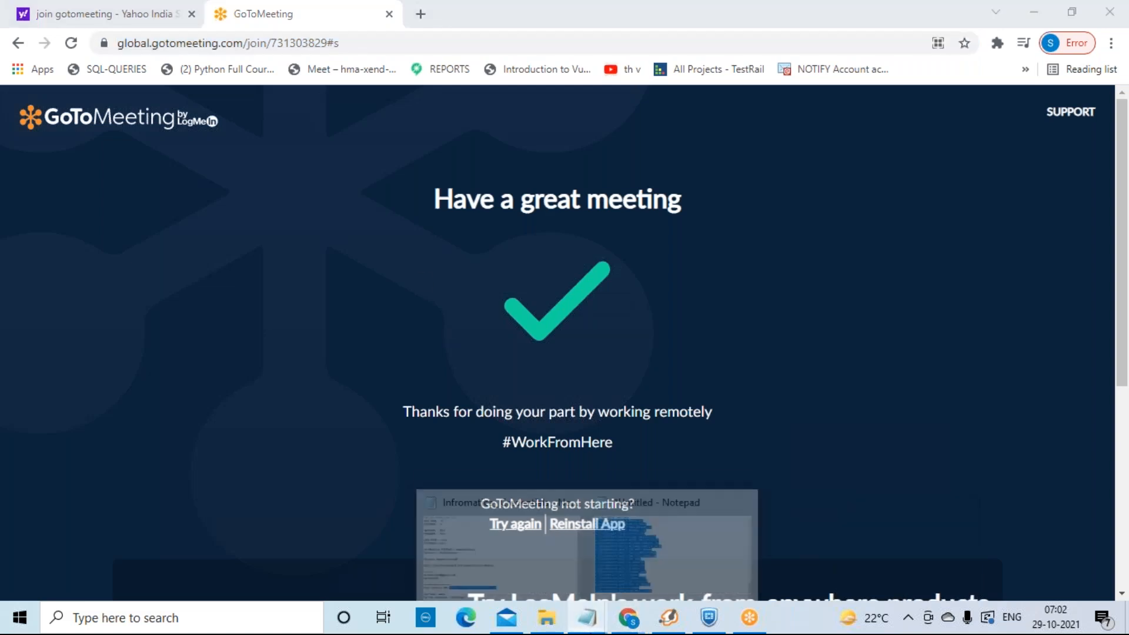
mouse_move(536, 585)
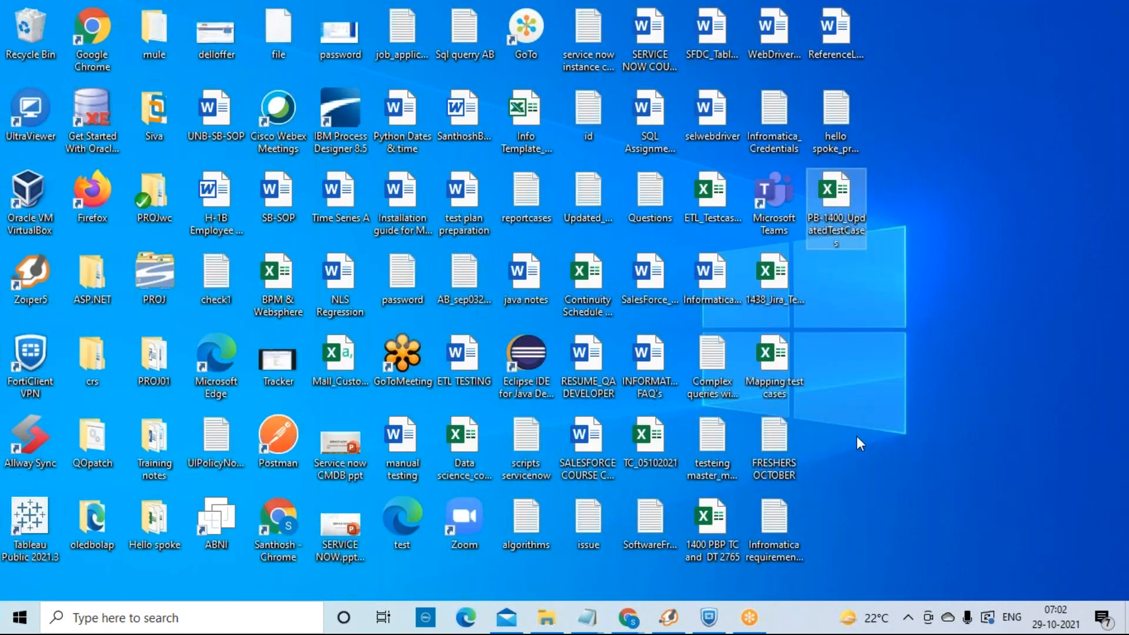
Step: Look through the Infromatica requirements download note and the Infromatica_ Credentials note, then close them
left_click(842, 68)
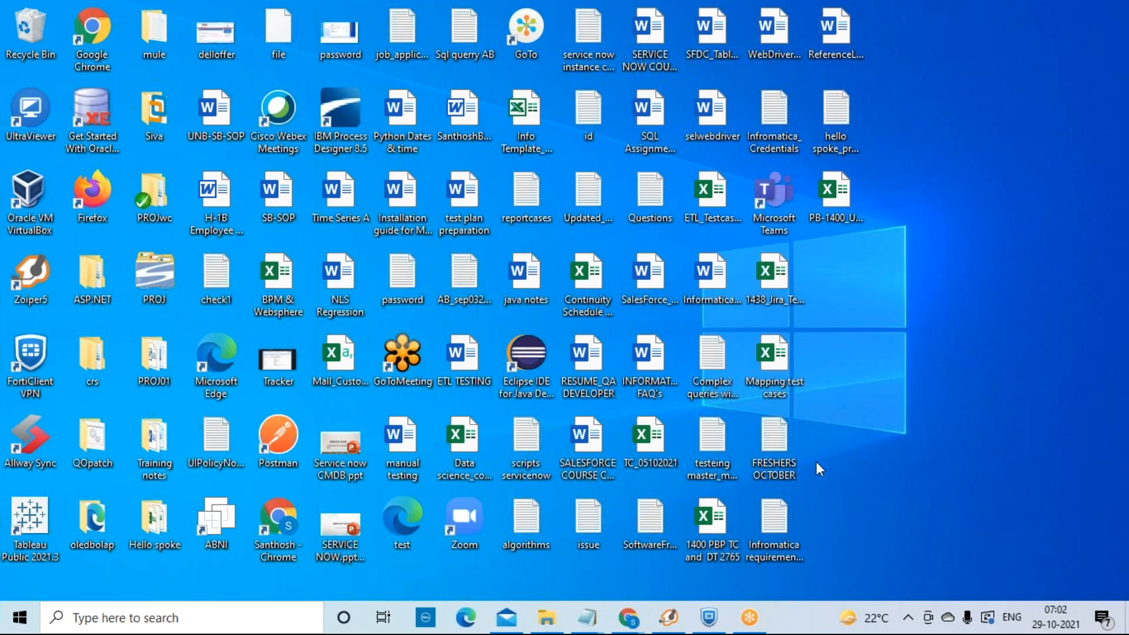
double_click(785, 531)
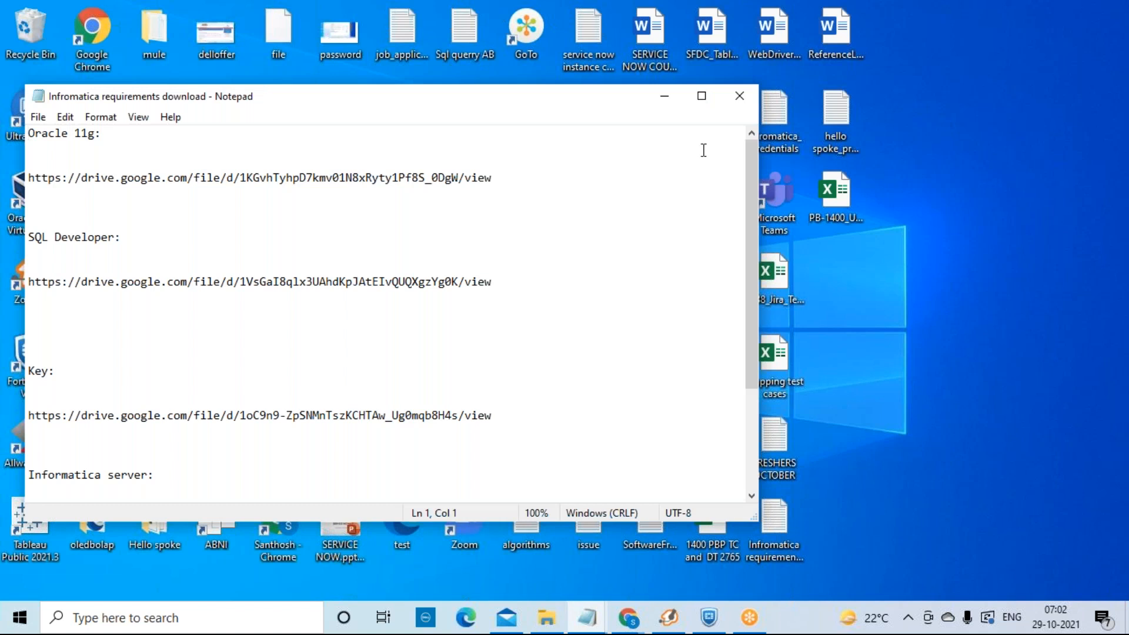
left_click_drag(744, 210, 754, 317)
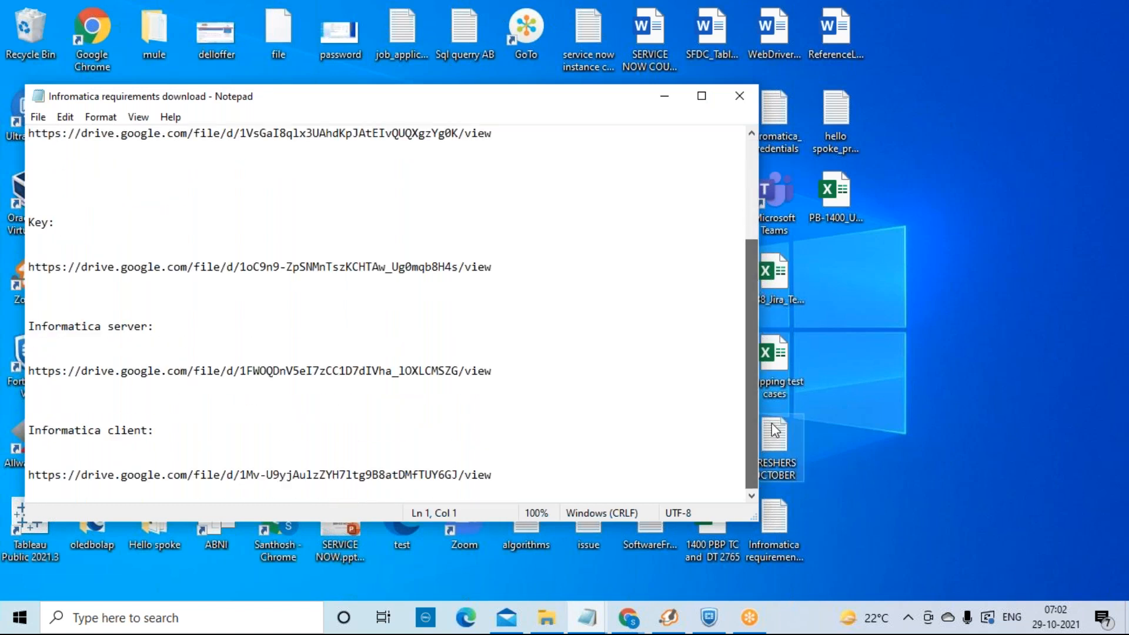
left_click(739, 97)
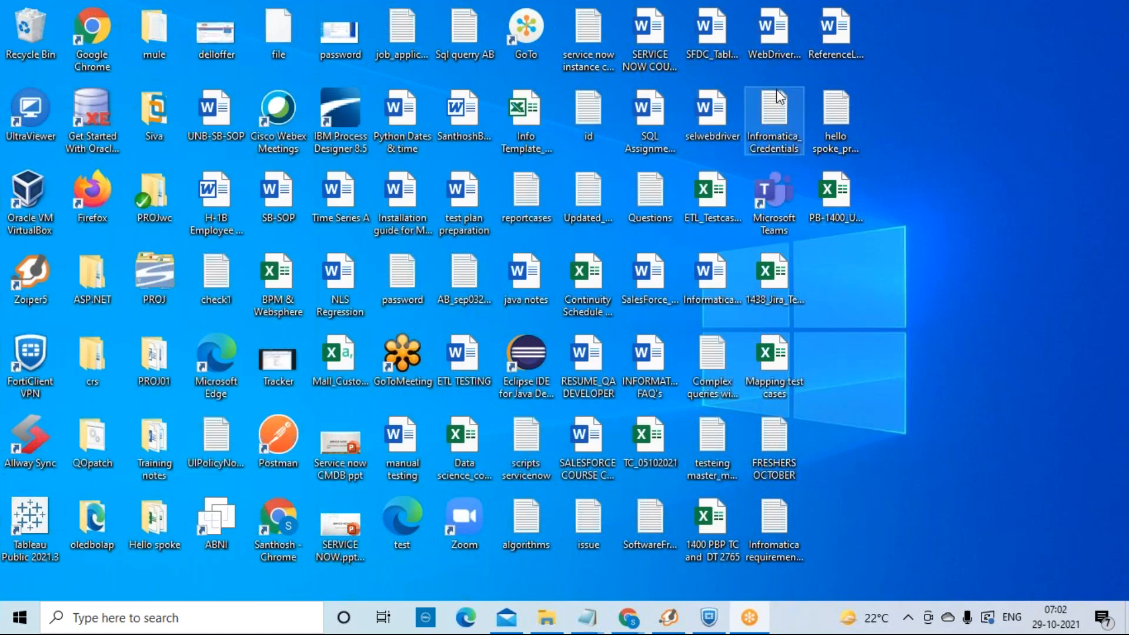
double_click(777, 111)
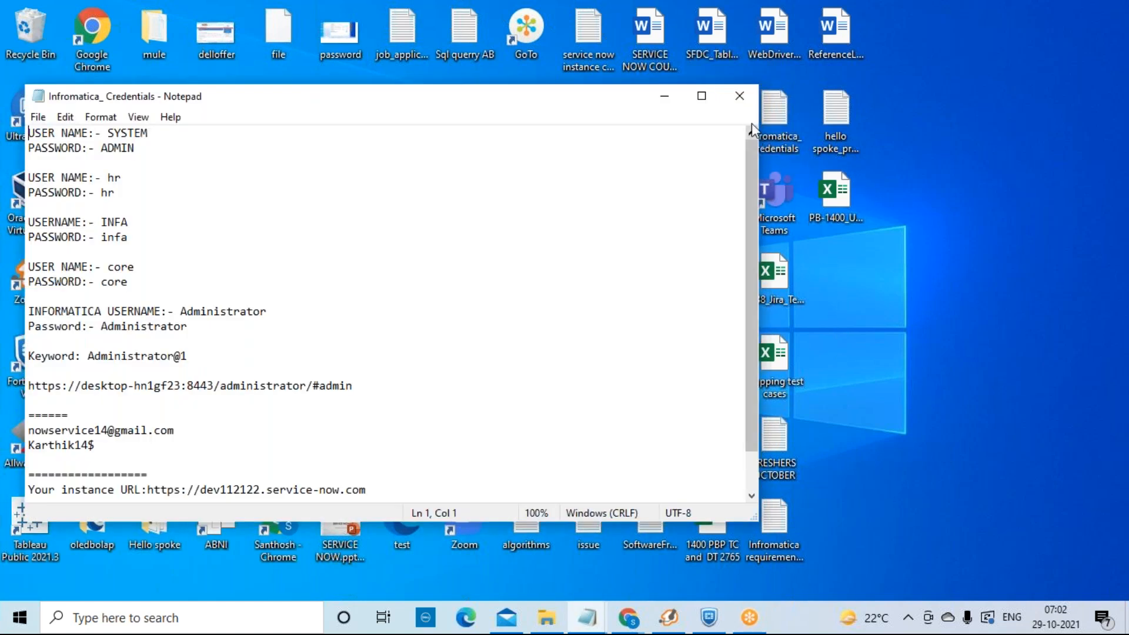
left_click(739, 96)
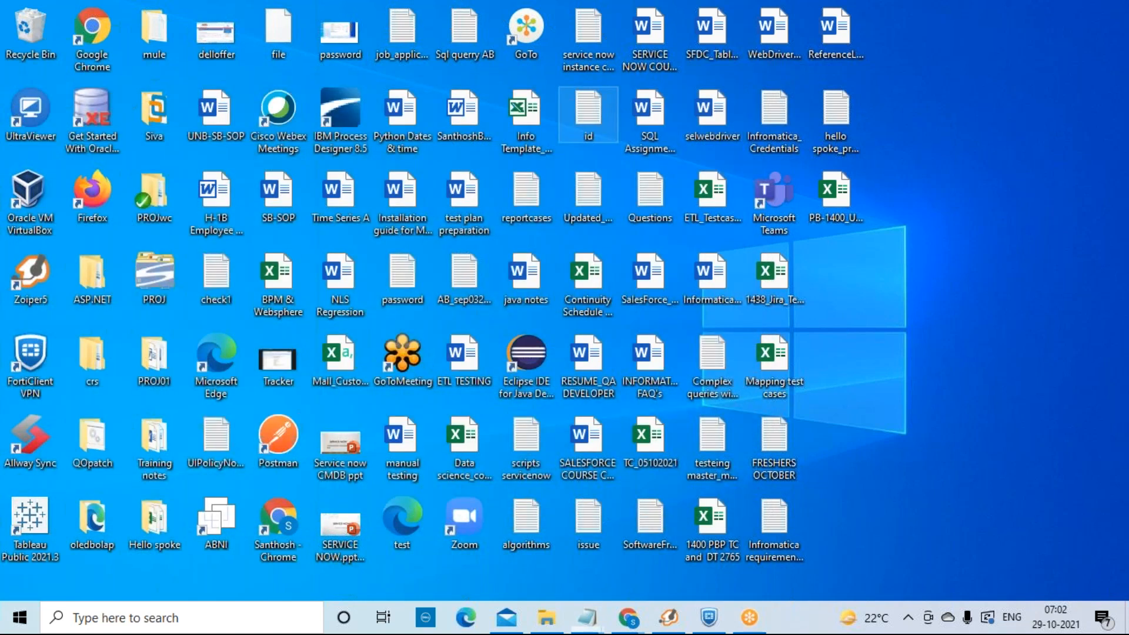
Step: Check the id note, permanently delete the id file, and open the service now instance credentials note
double_click(588, 112)
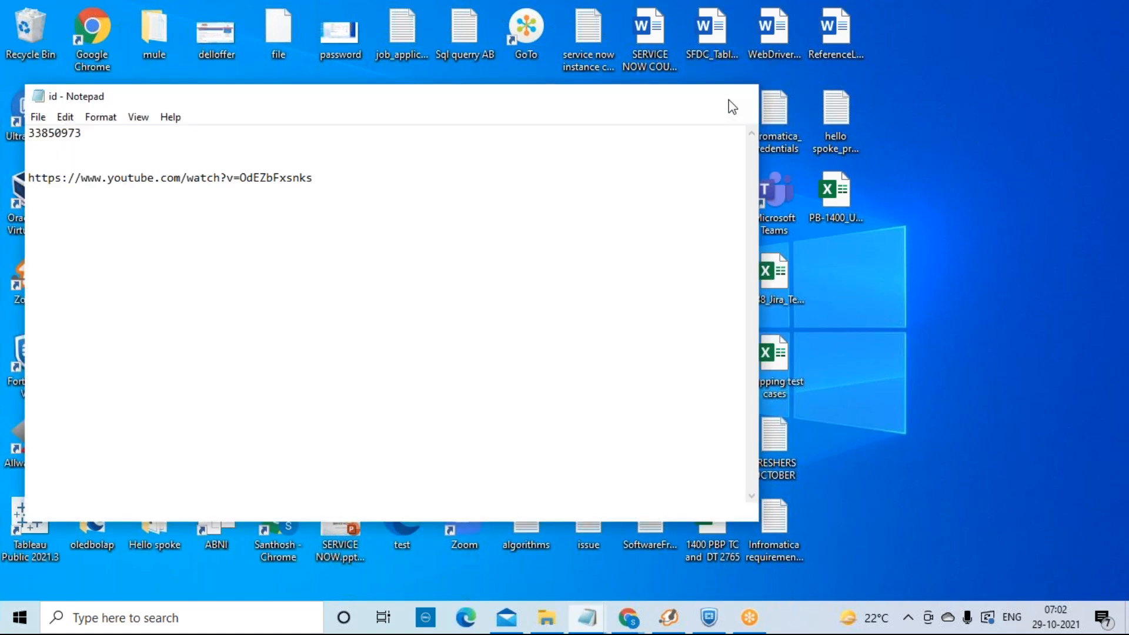
left_click(731, 105)
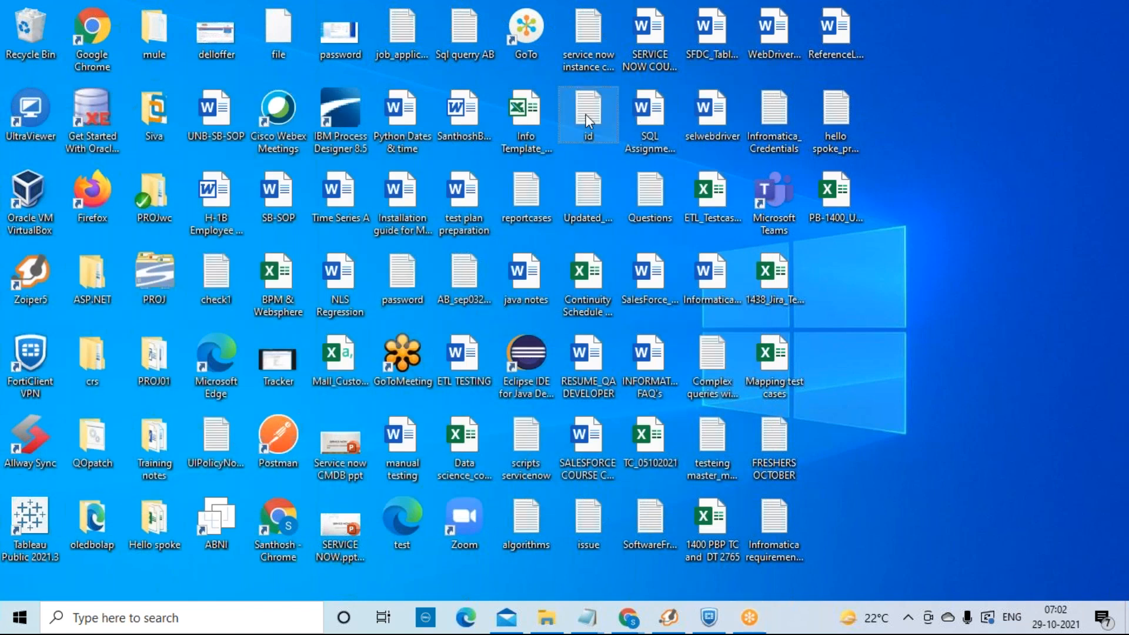
key("shift+Delete")
key("Return")
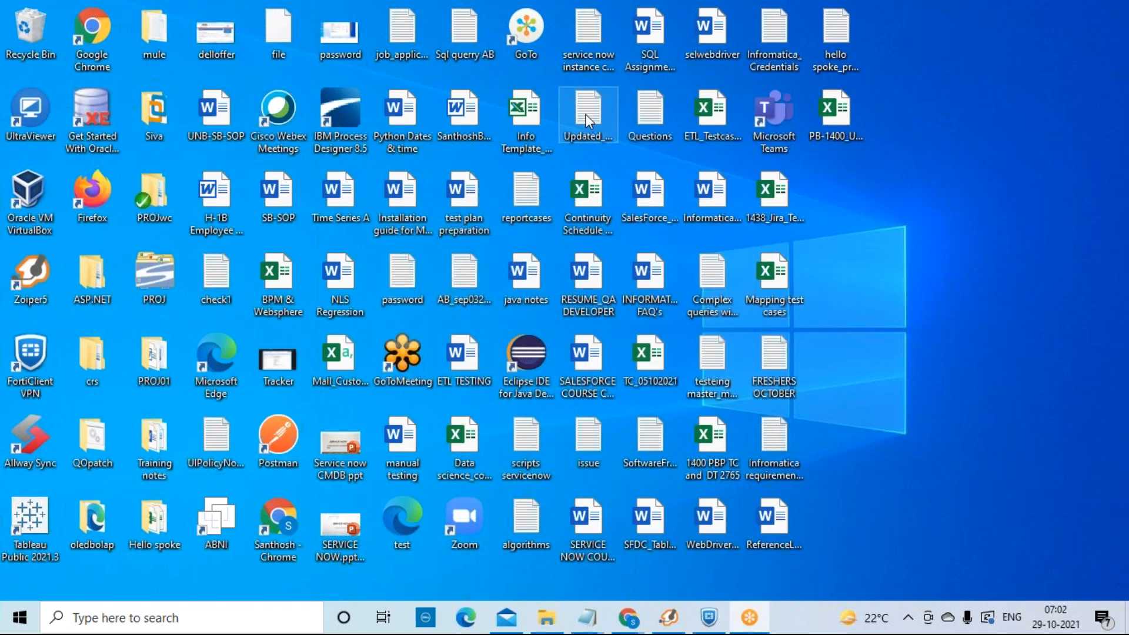
double_click(589, 55)
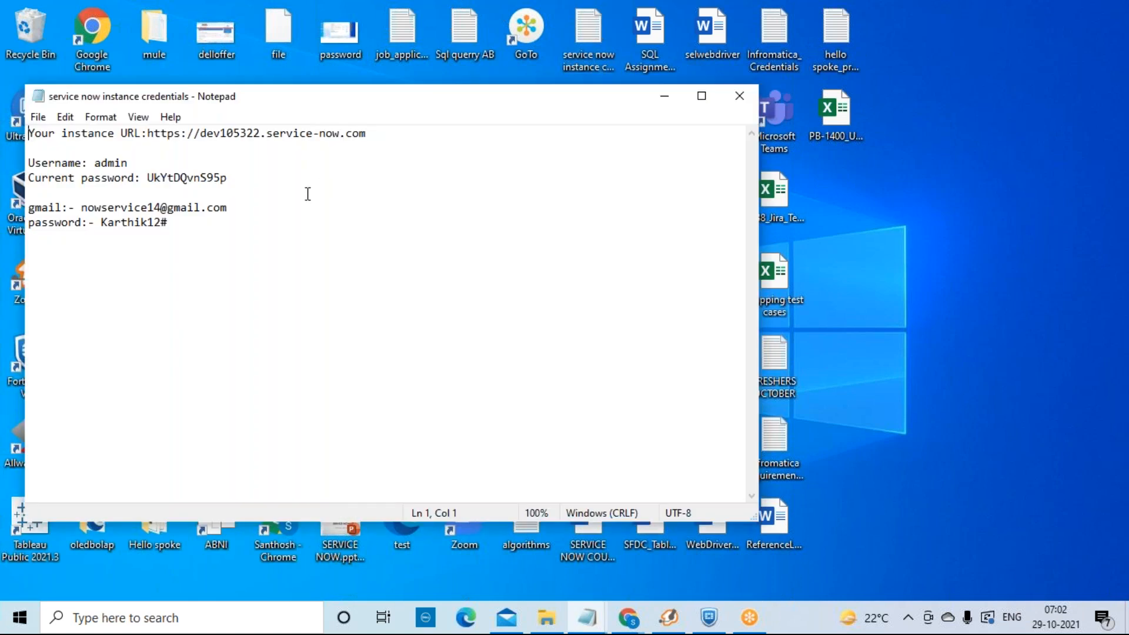
left_click_drag(386, 133, 156, 134)
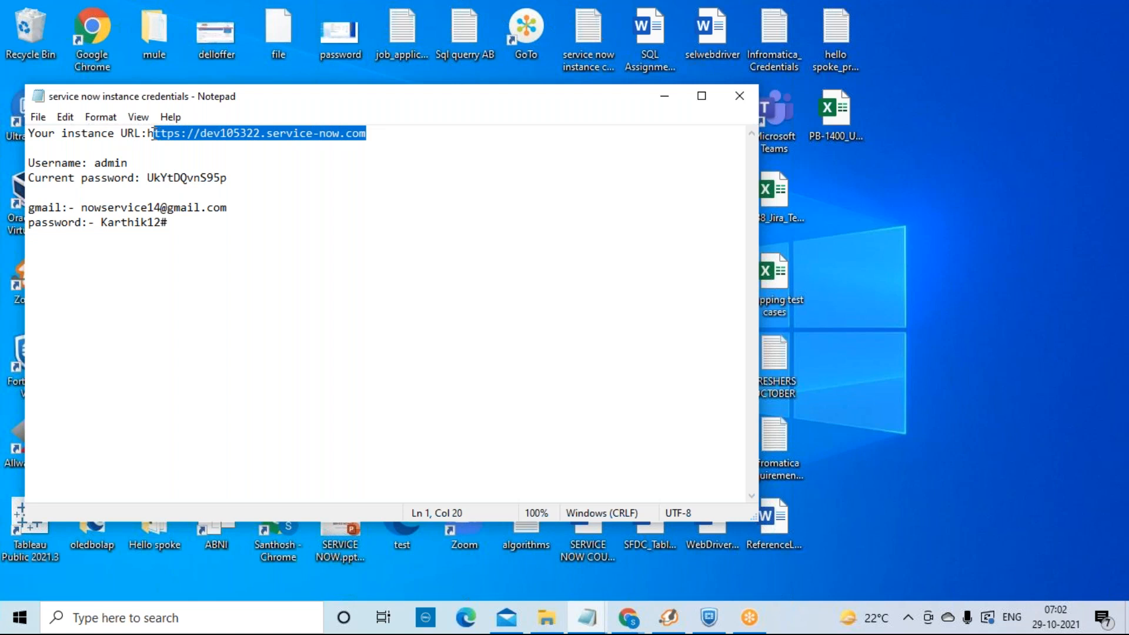
left_click_drag(151, 134, 147, 134)
key("ctrl+c")
mouse_move(634, 619)
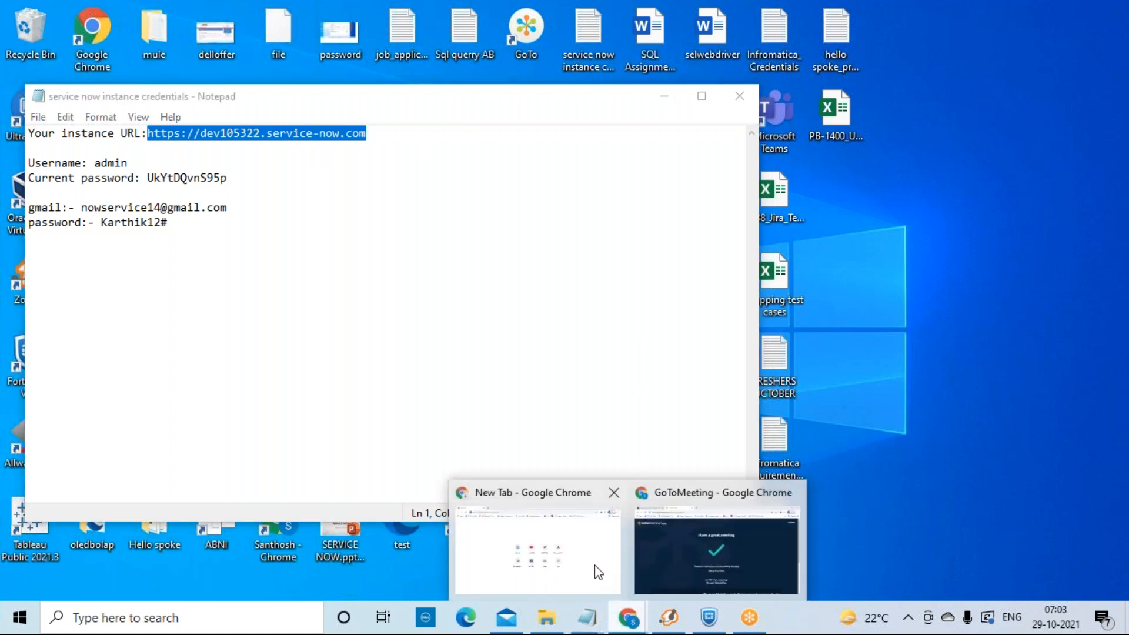
left_click(565, 538)
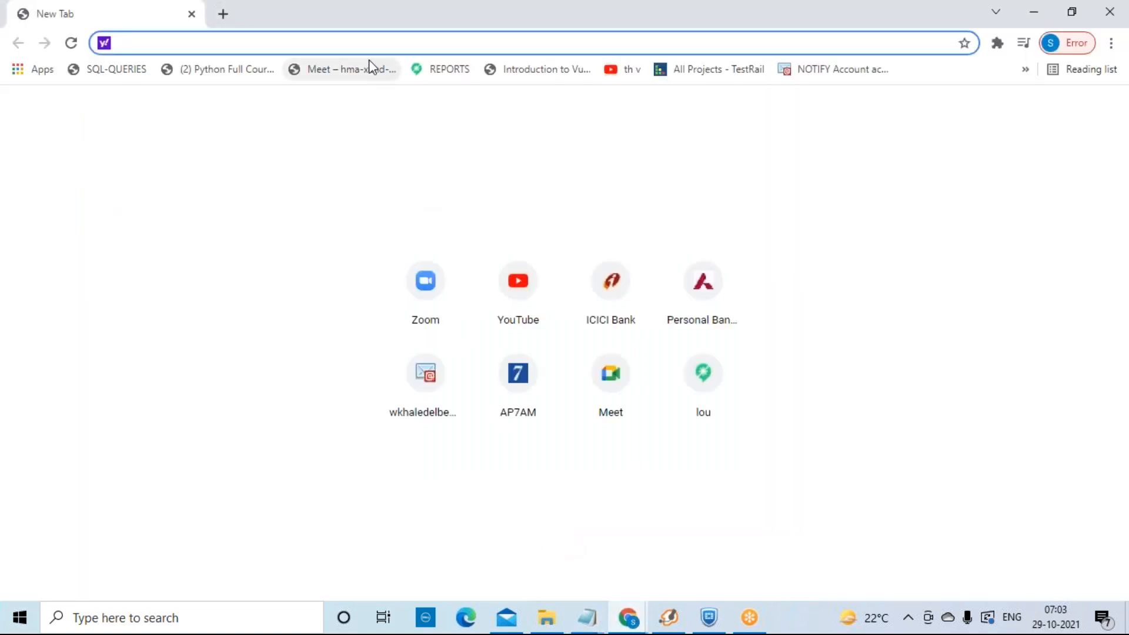
key("ctrl+v")
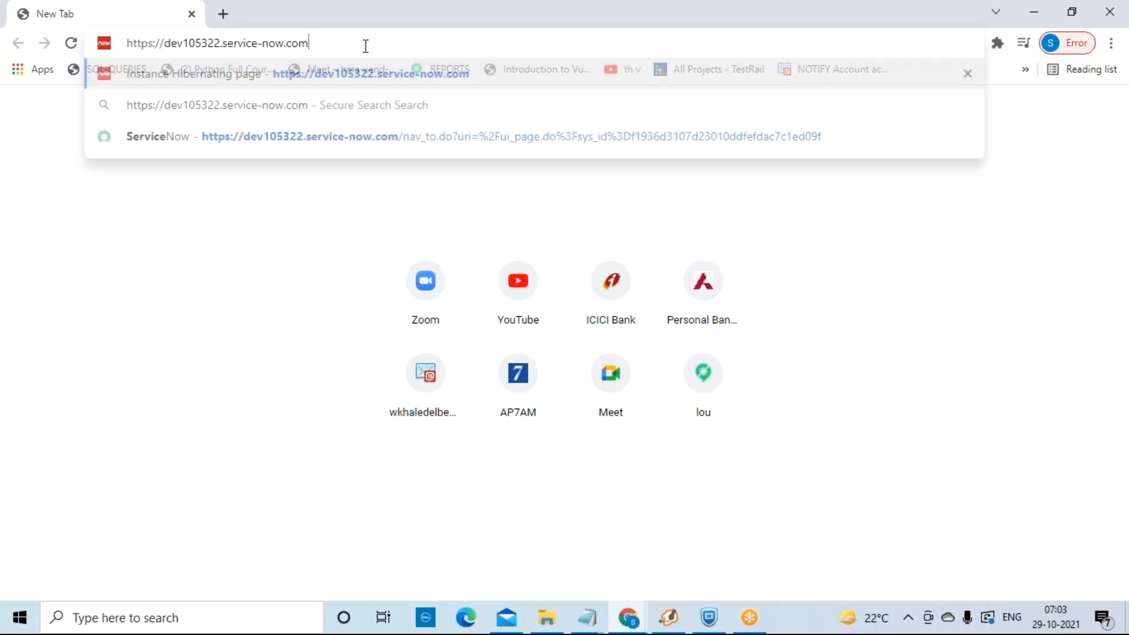
key("Return")
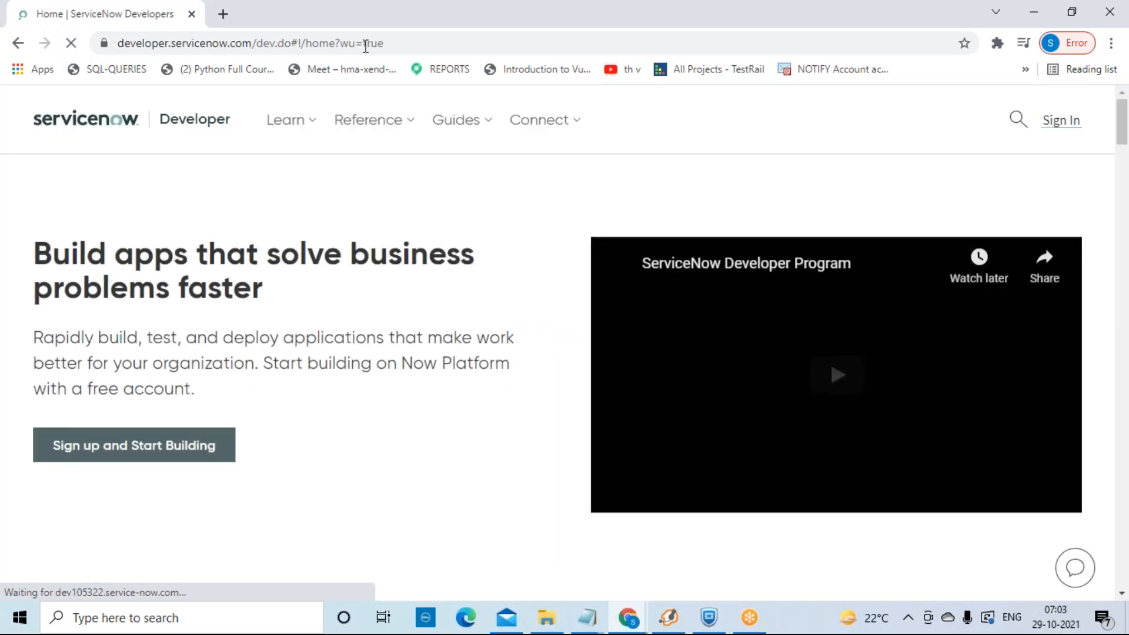
Step: Log in to the ServiceNow Developer site with the saved account e-mail and the account password
left_click(1061, 121)
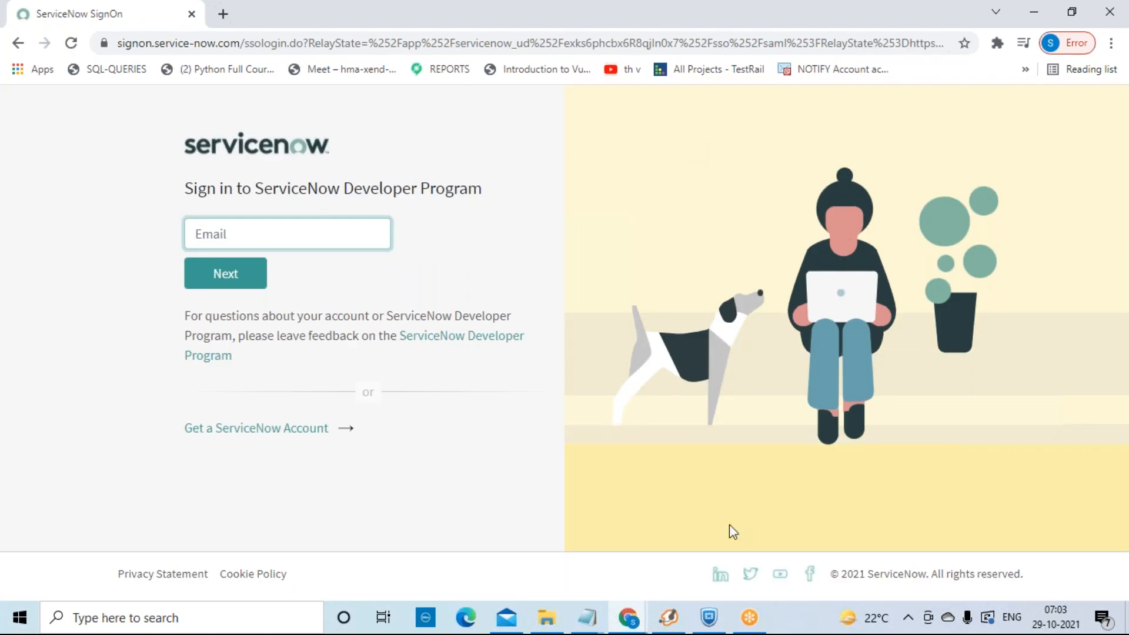
left_click(323, 268)
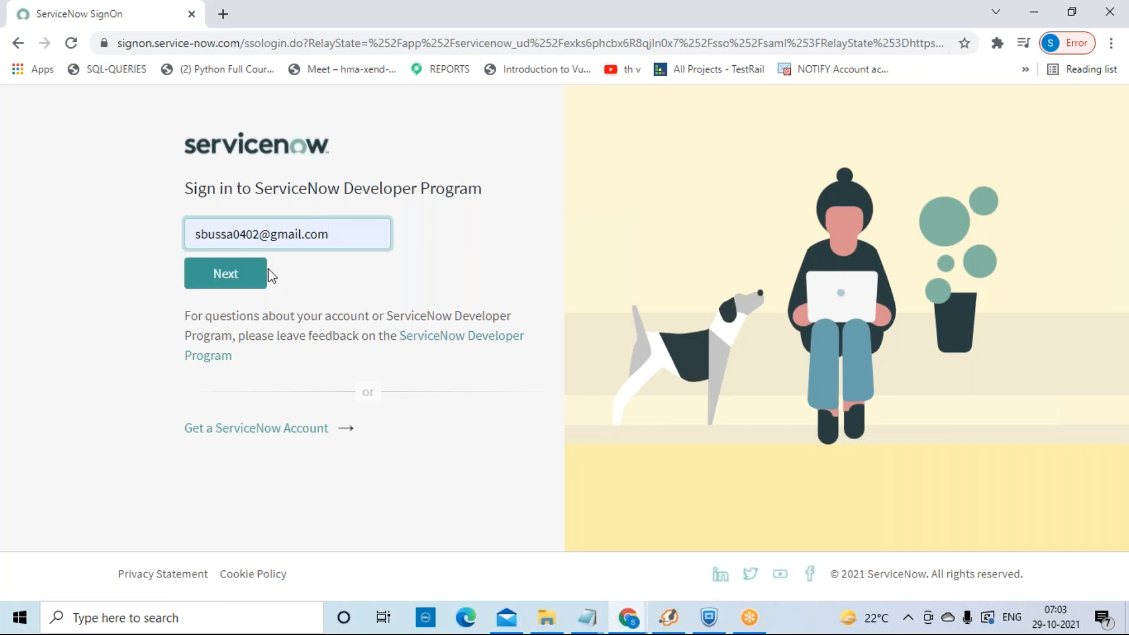
left_click(252, 276)
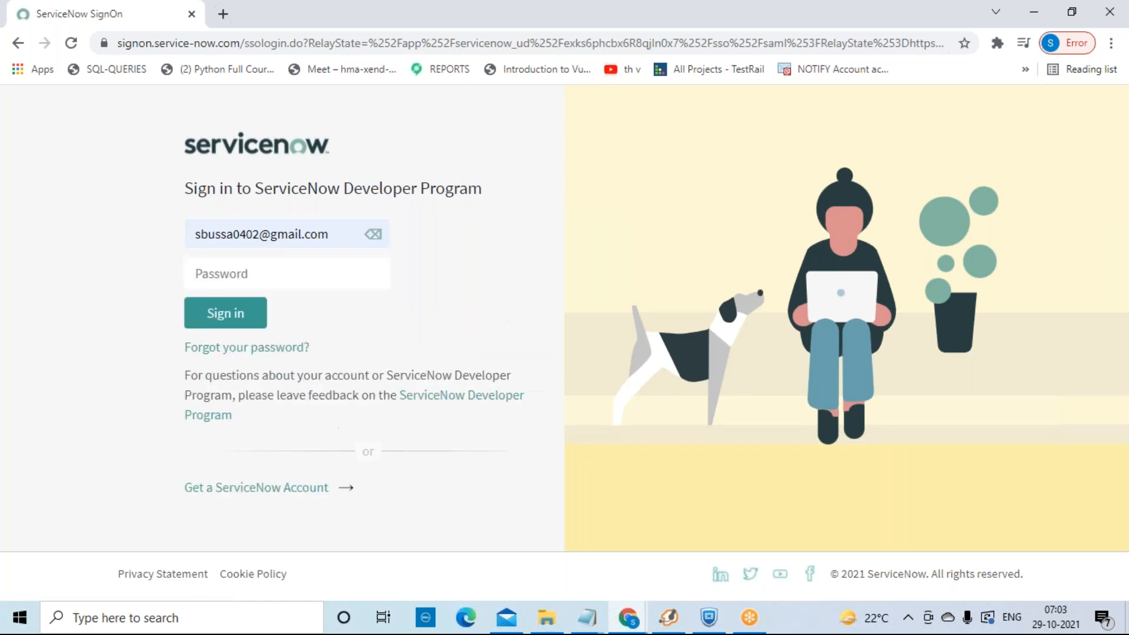
left_click(253, 275)
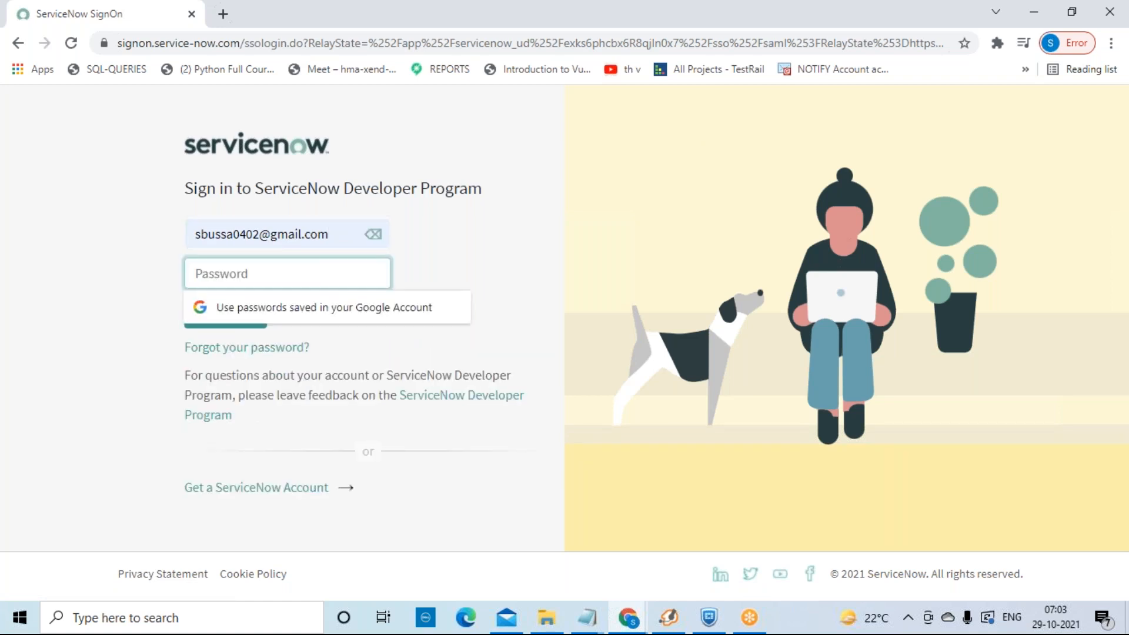
type("••••")
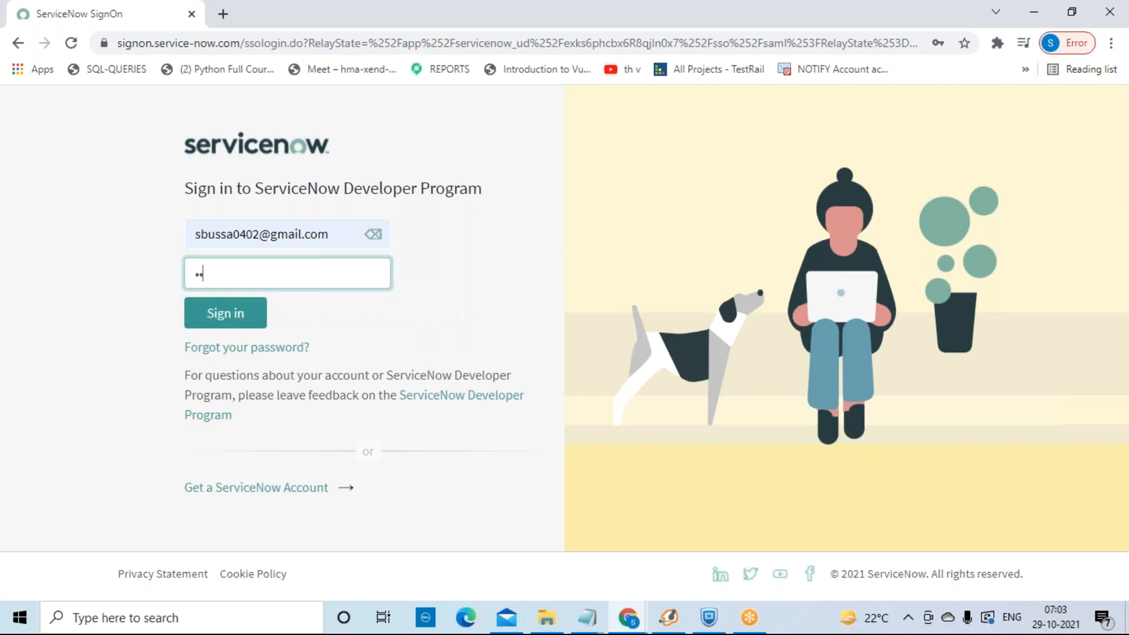
type("•")
key("BackSpace")
key("BackSpace")
key("BackSpace")
key("BackSpace")
key("BackSpace")
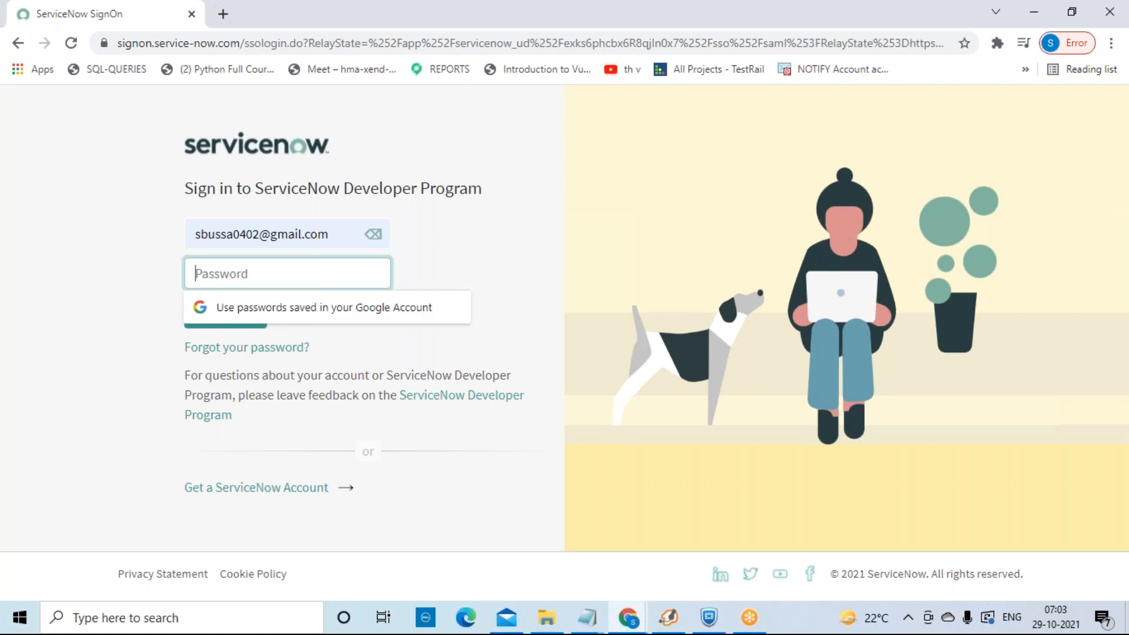
type("•••••••••")
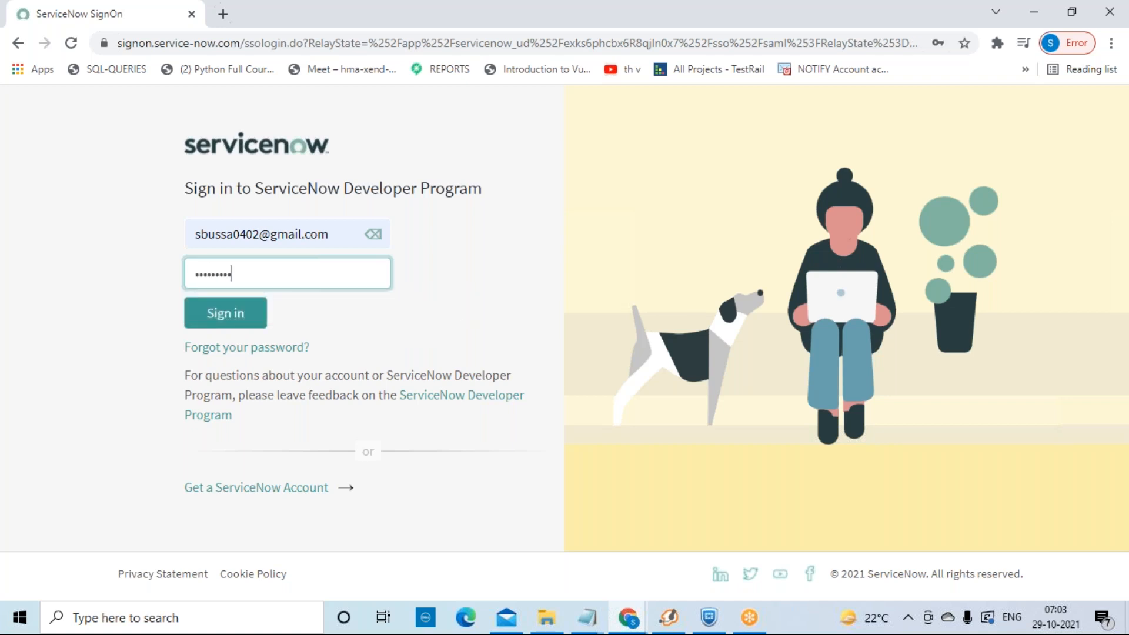
left_click(235, 312)
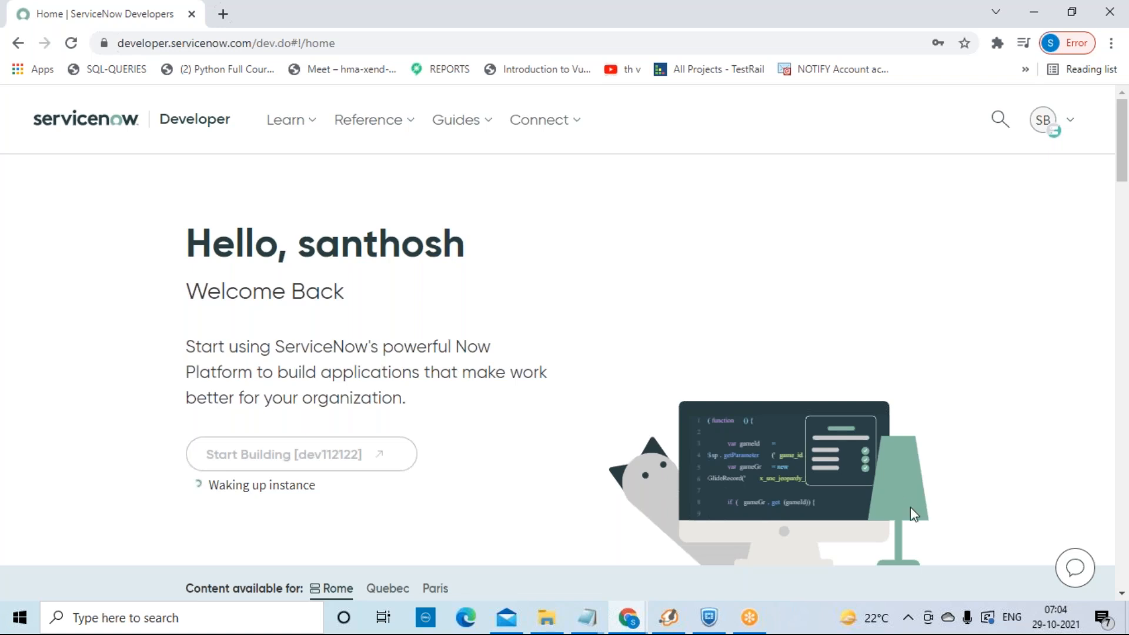
Step: Wait for the dev112122 instance to wake up, briefly showing and dismissing the system tray icons
left_click(908, 617)
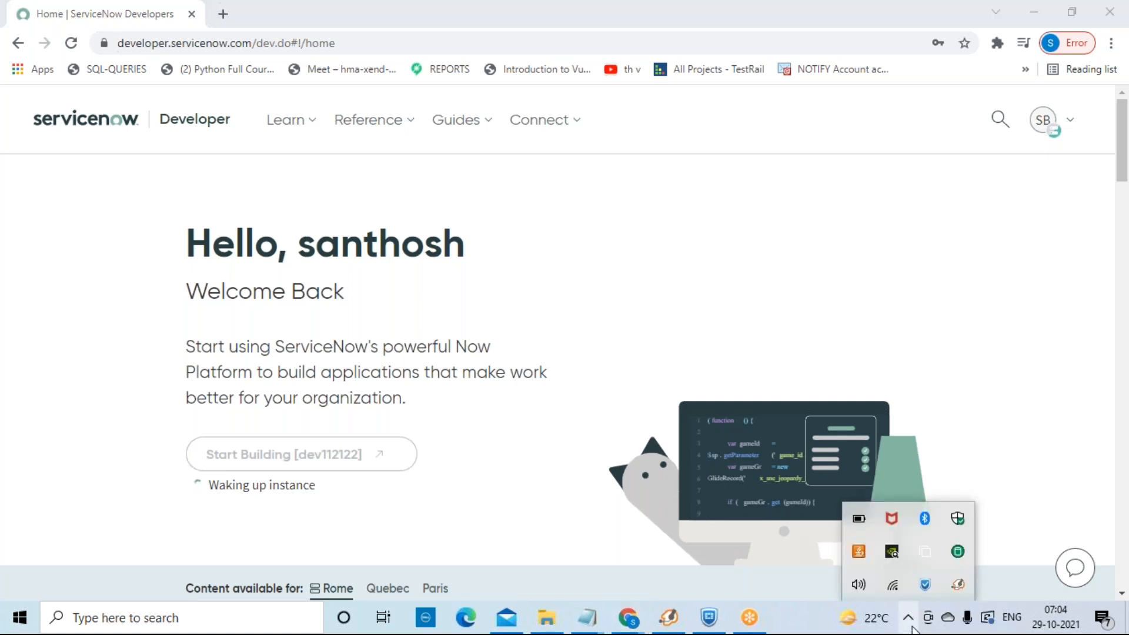
left_click(895, 303)
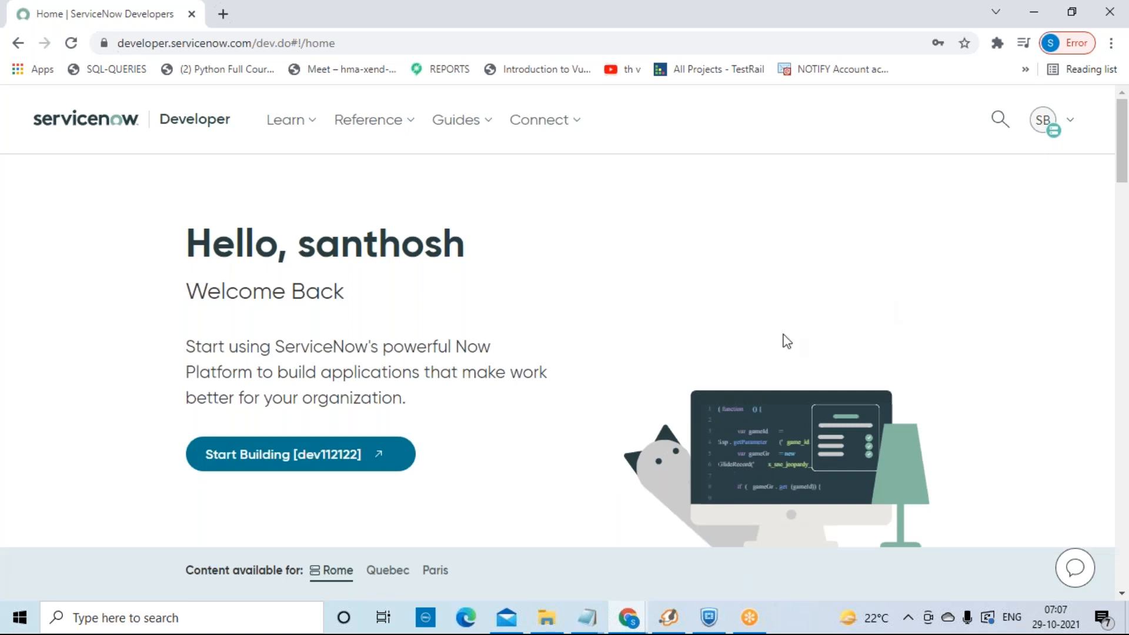
Step: Launch the dev112122 instance in a new tab with Start Building
left_click(356, 475)
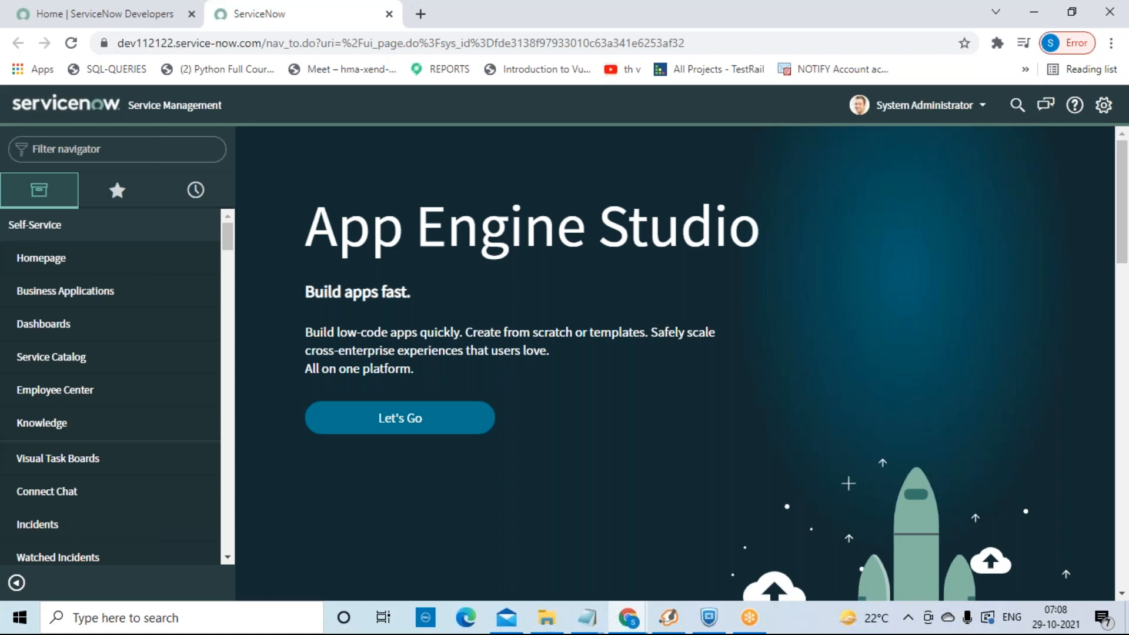
Step: Filter the navigator for 'problem' and open the Problem > Assigned to me list
left_click(123, 147)
type("problem")
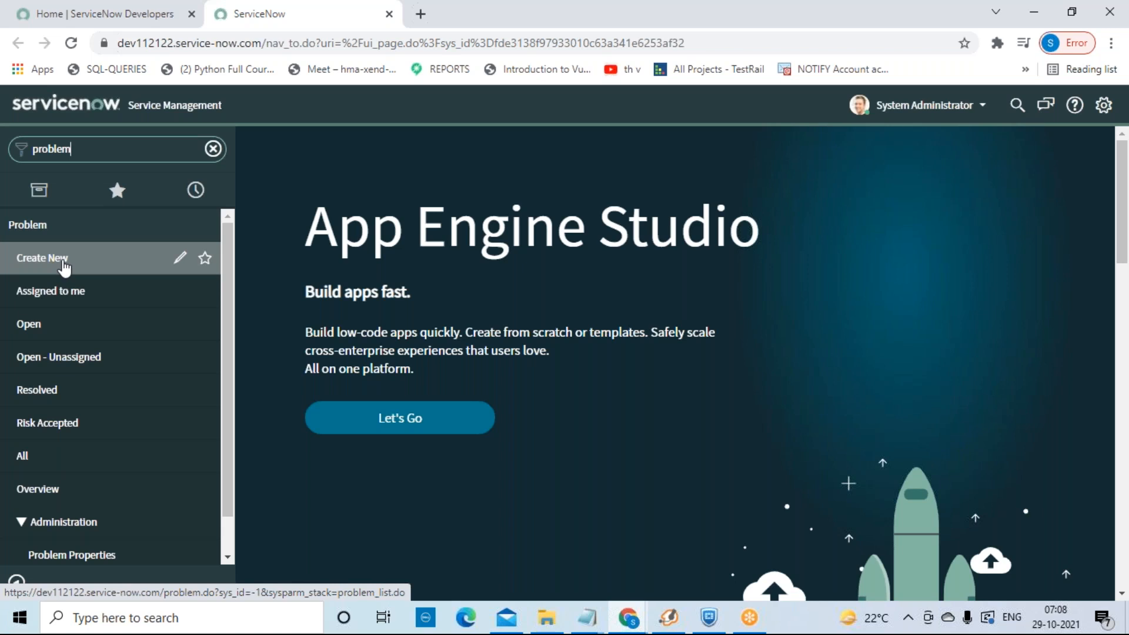
left_click(78, 299)
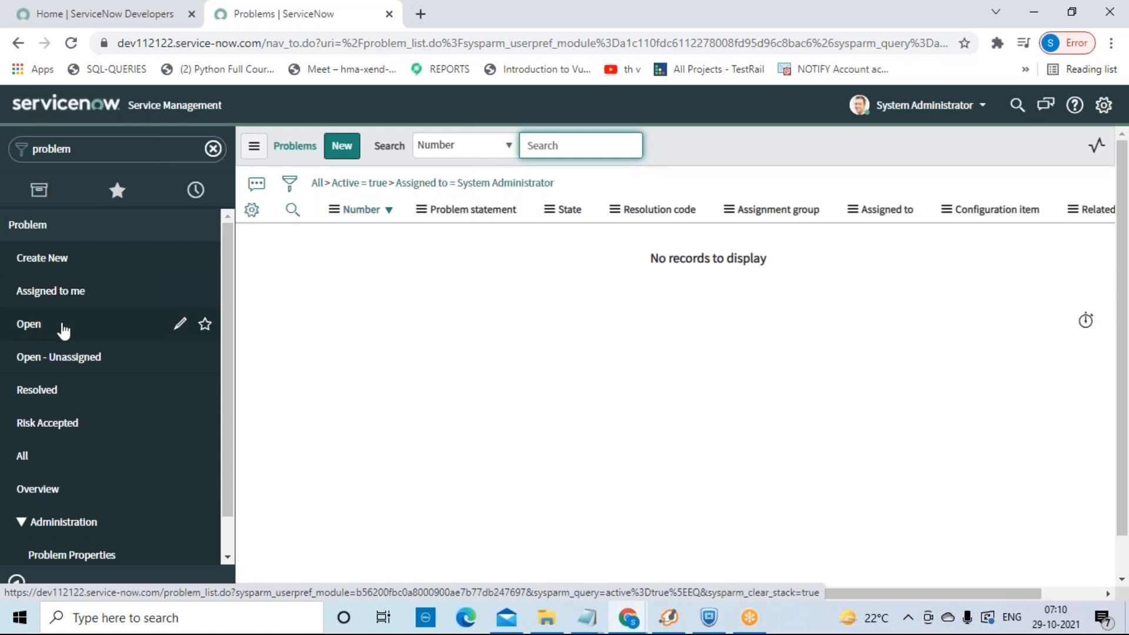
Step: Open the Problem > Open module to list all 16 active problems
left_click(59, 340)
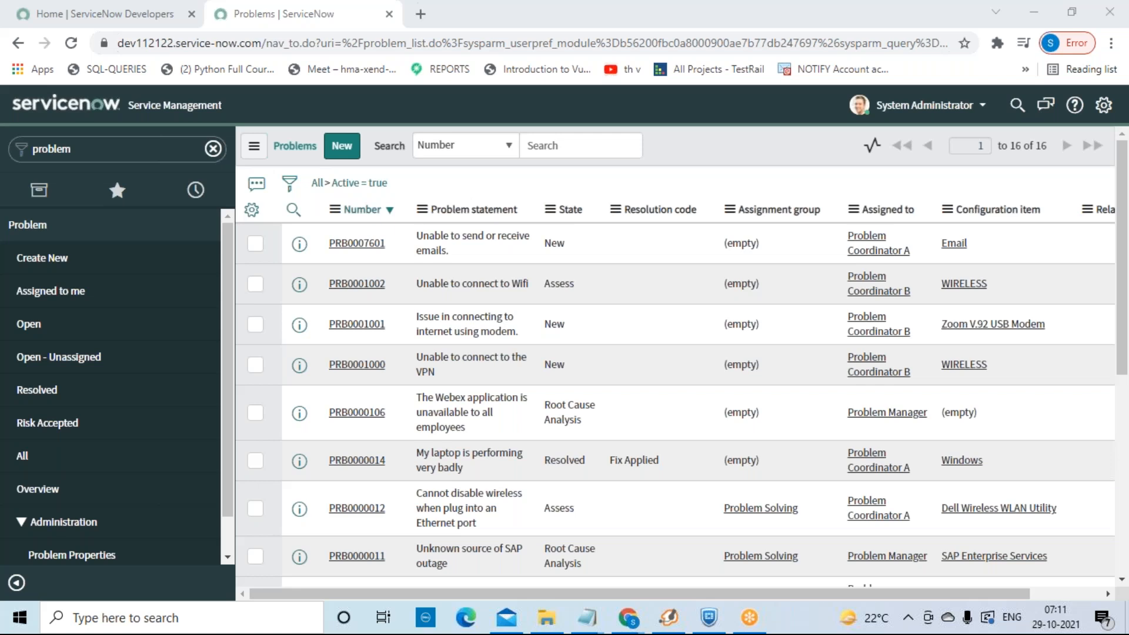
Step: Focus the browser and open the Problem statement column's options menu
left_click(709, 142)
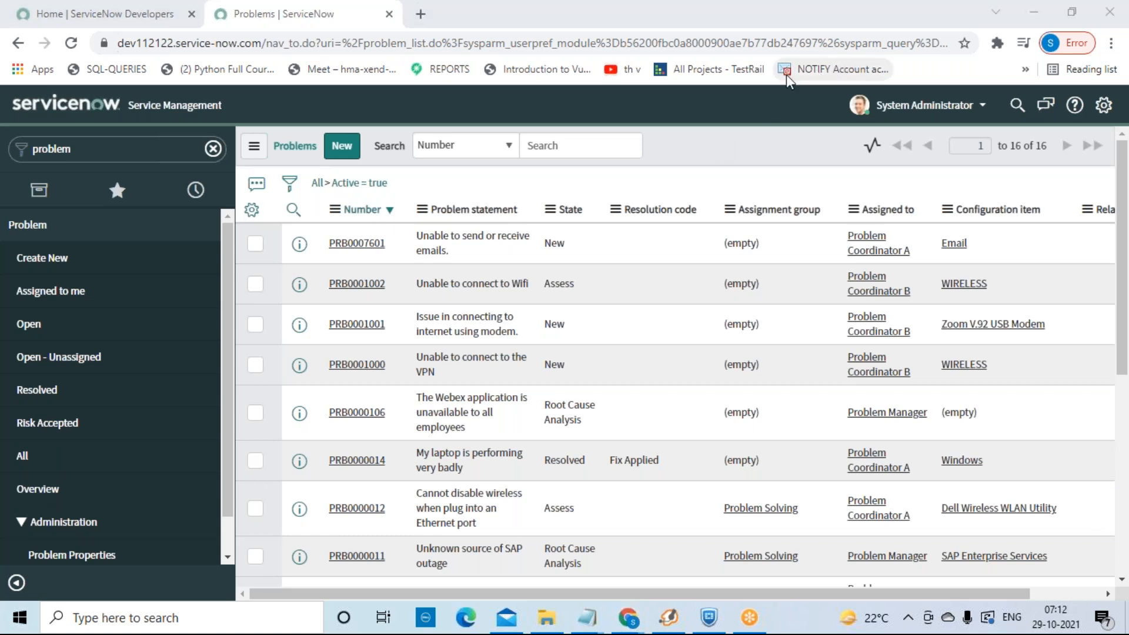
left_click(422, 213)
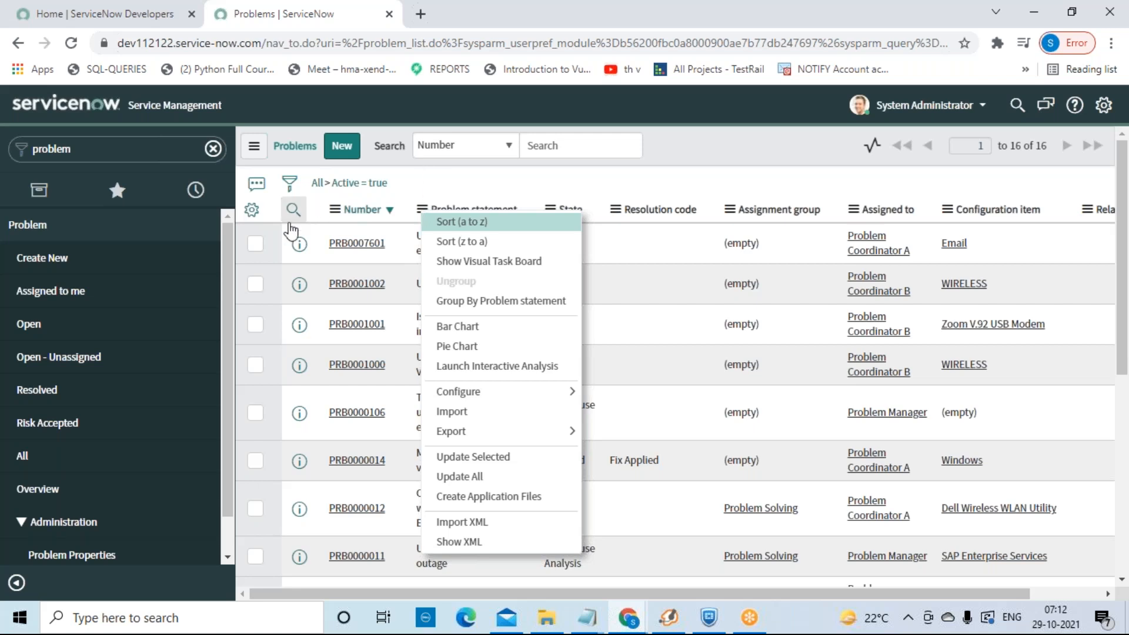
Step: Close the column menu and review the Personalize List Columns settings without changing any columns
left_click(251, 217)
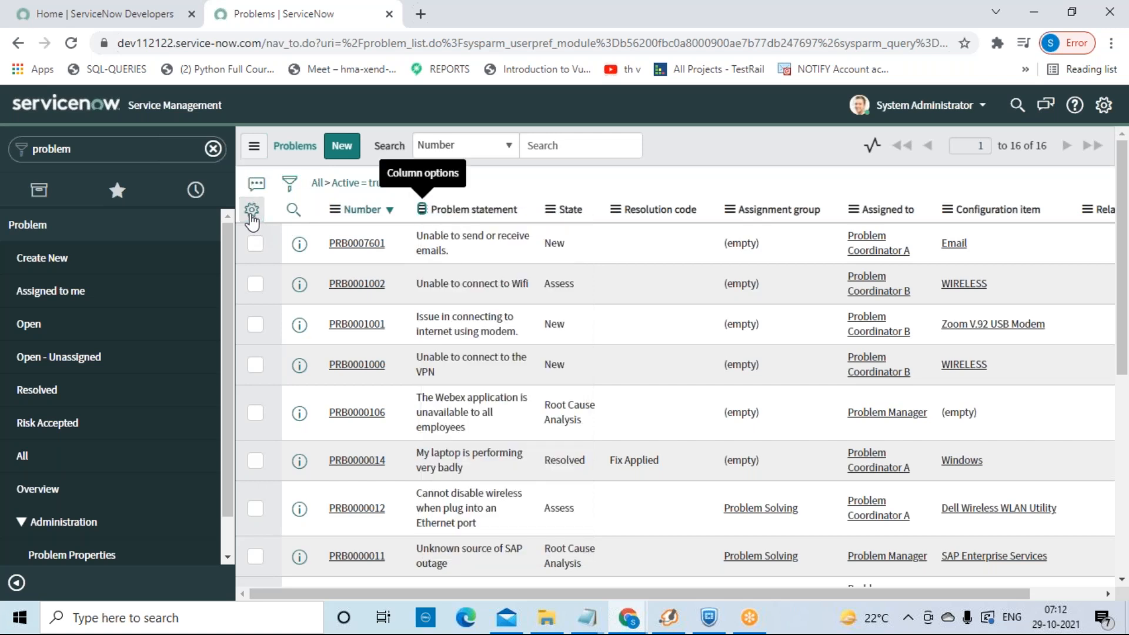
left_click(251, 212)
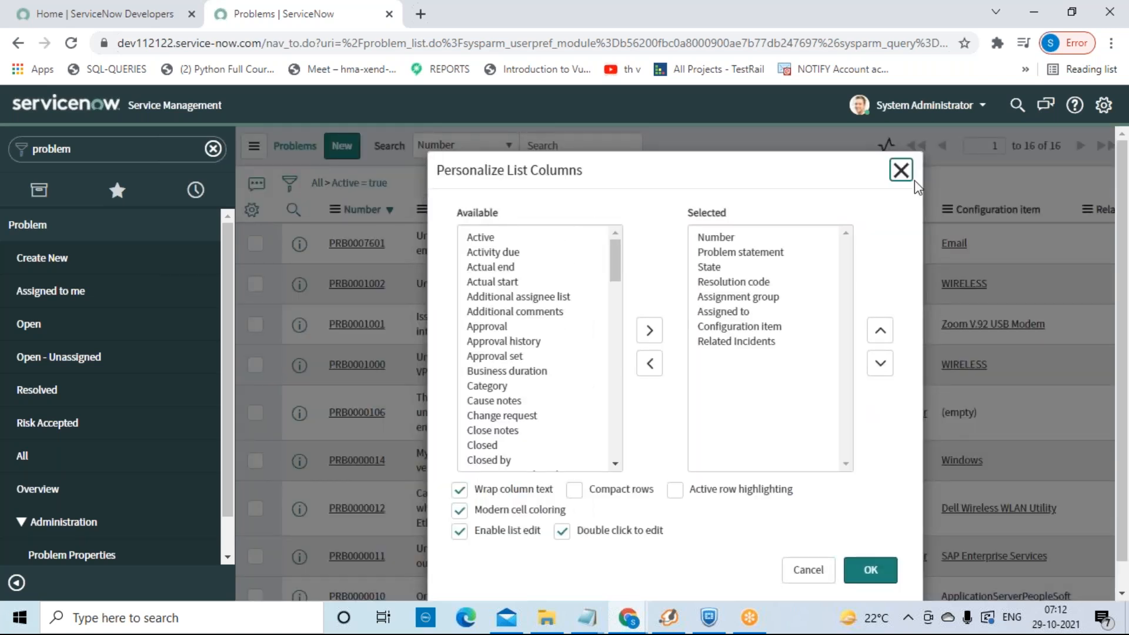
left_click(901, 170)
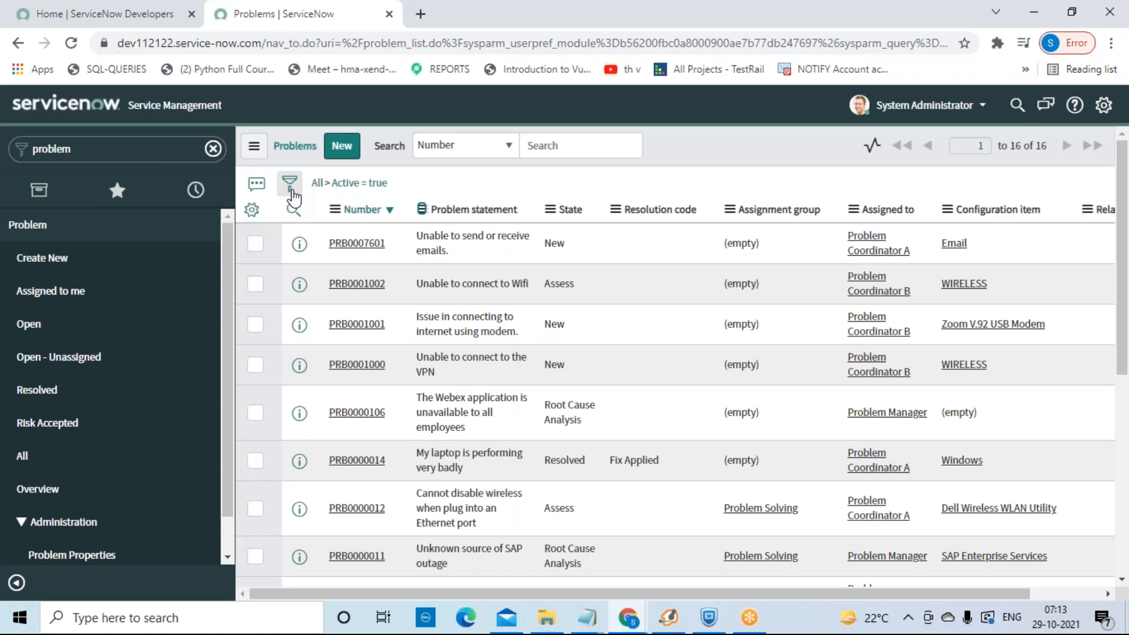
Step: Expand the problem list's condition builder to show the Active is true condition
left_click(291, 187)
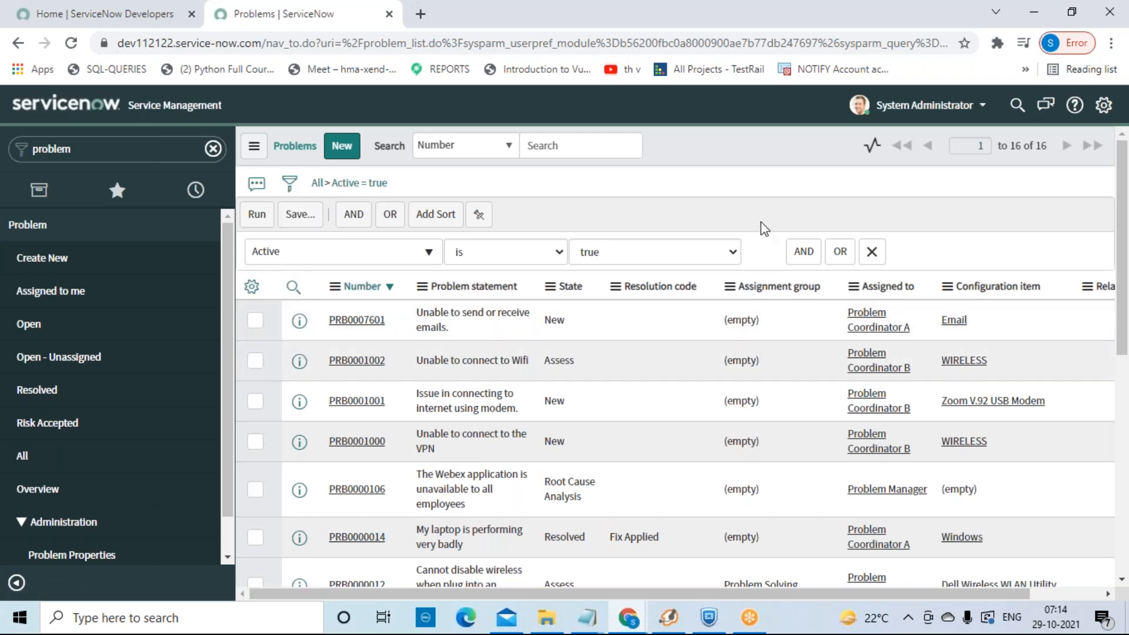
Step: Replace the Active filter field with Approval and set its value to Approved
left_click(430, 252)
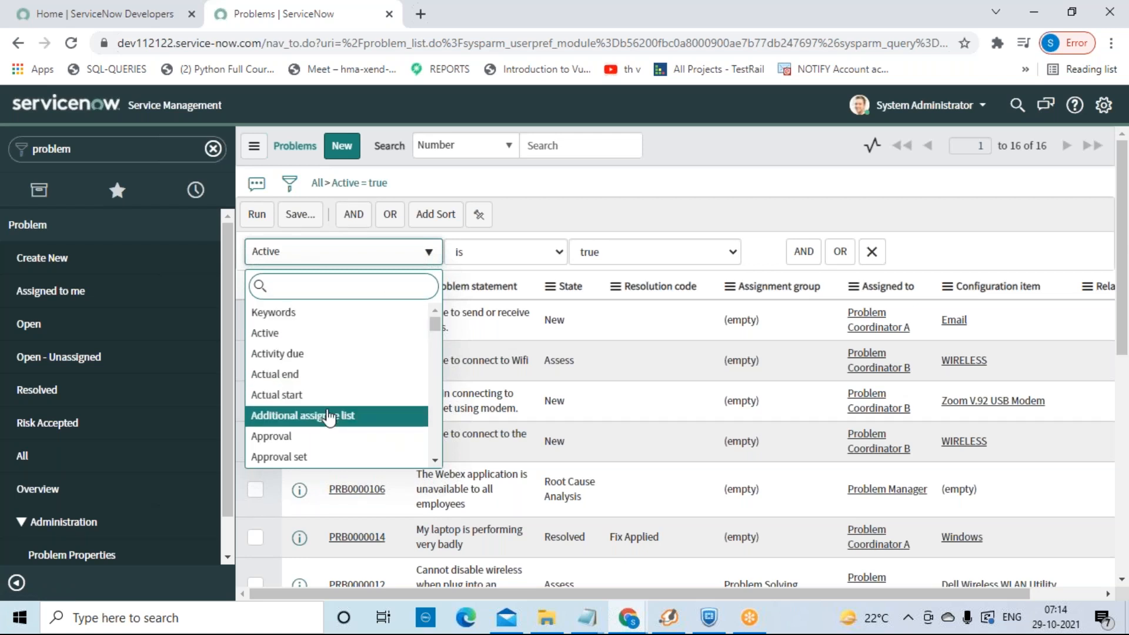
left_click(319, 448)
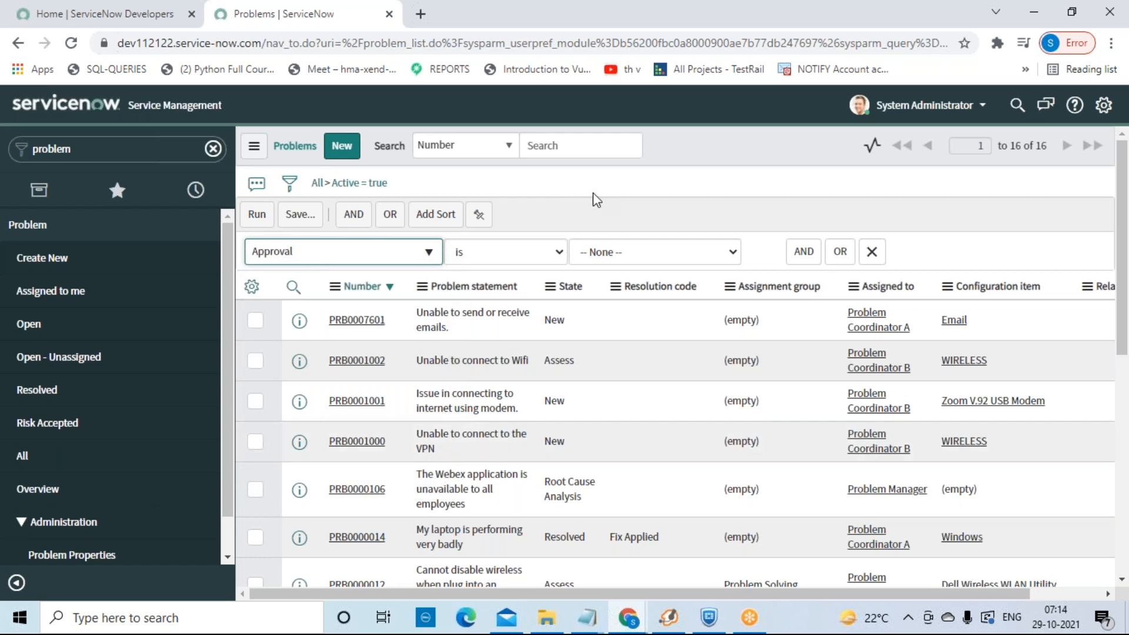
left_click(731, 253)
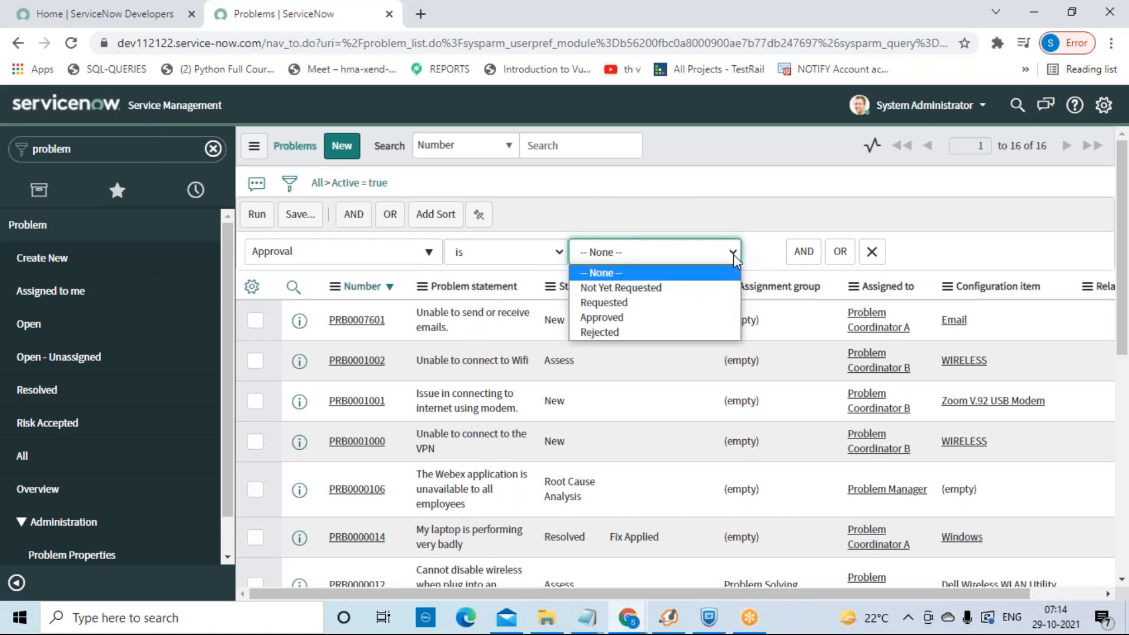
left_click(647, 322)
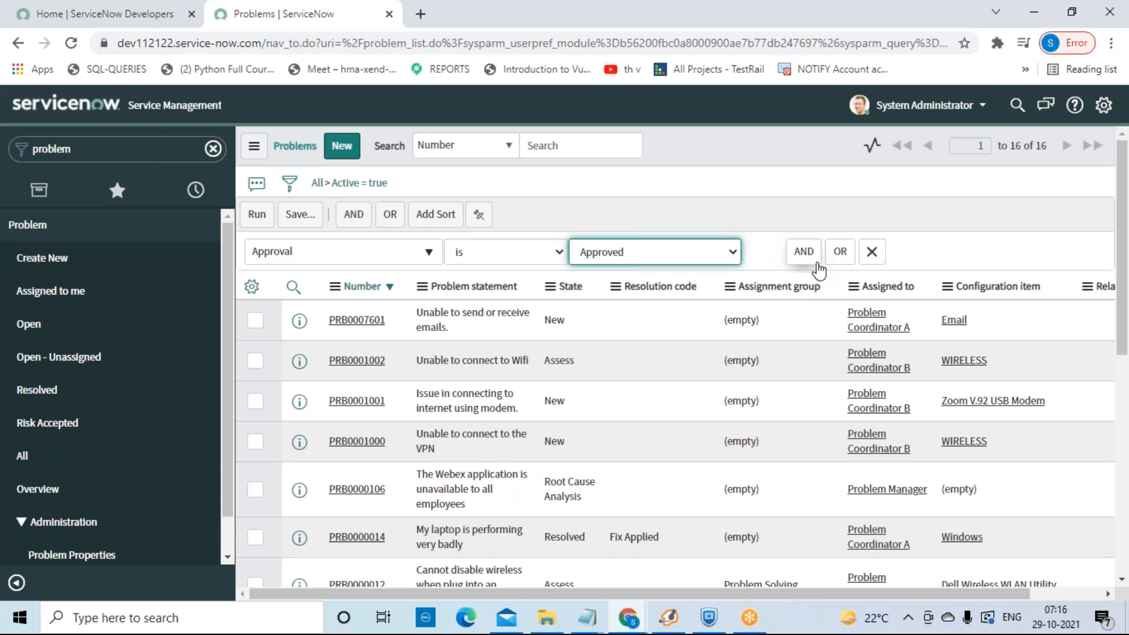
left_click(814, 260)
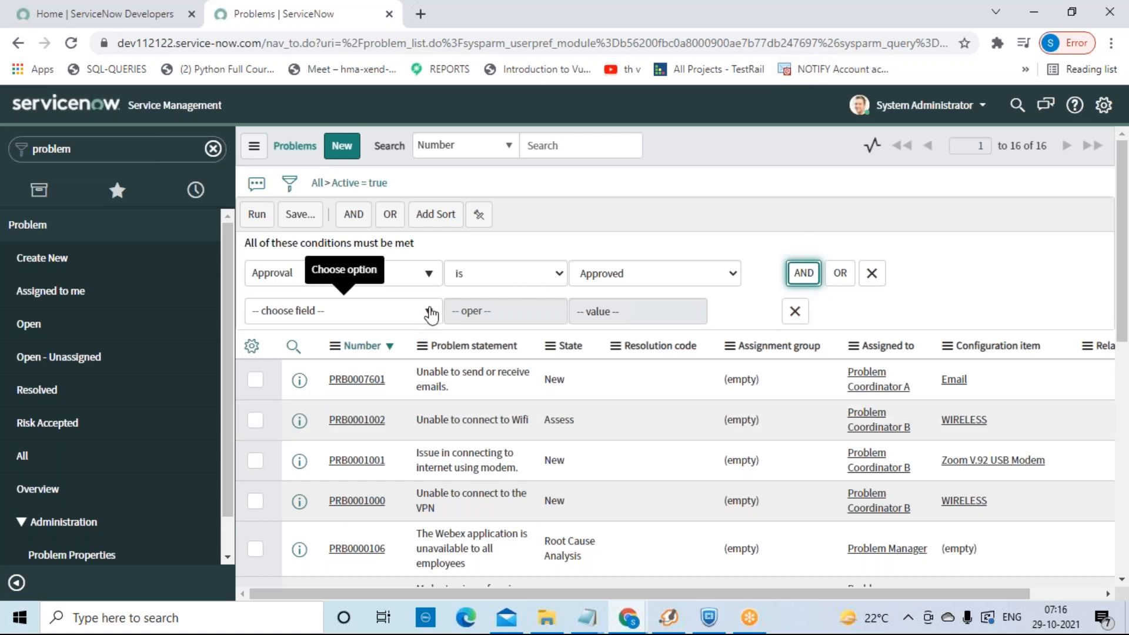
left_click(796, 312)
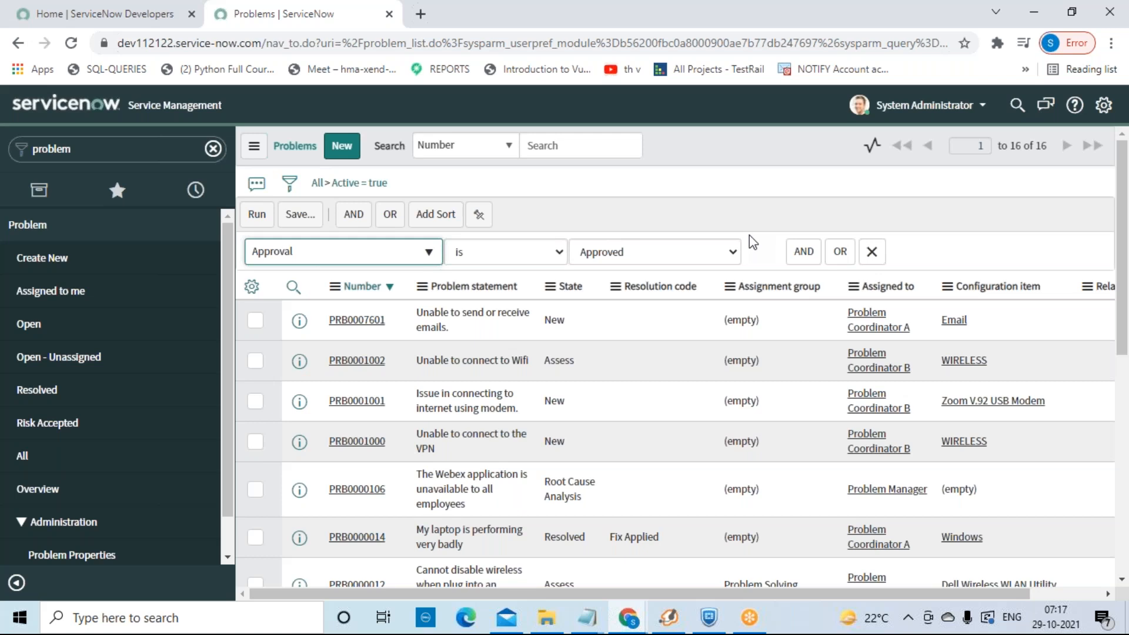
Step: Add three empty AND condition rows and an OR Approval condition to the filter
left_click(802, 252)
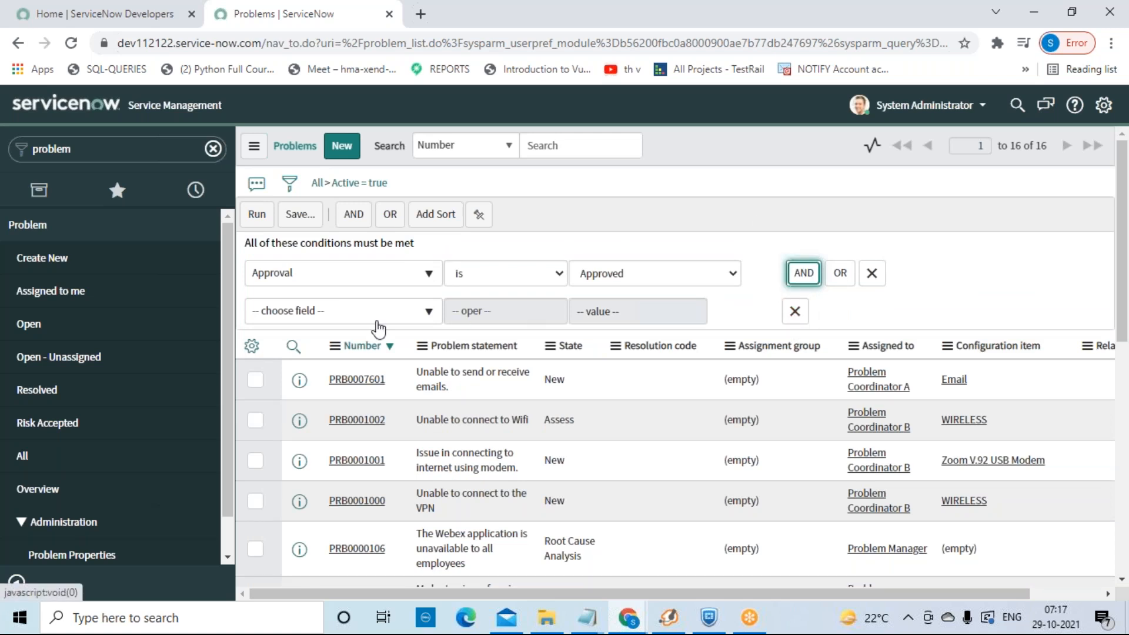
left_click(811, 275)
left_click(816, 279)
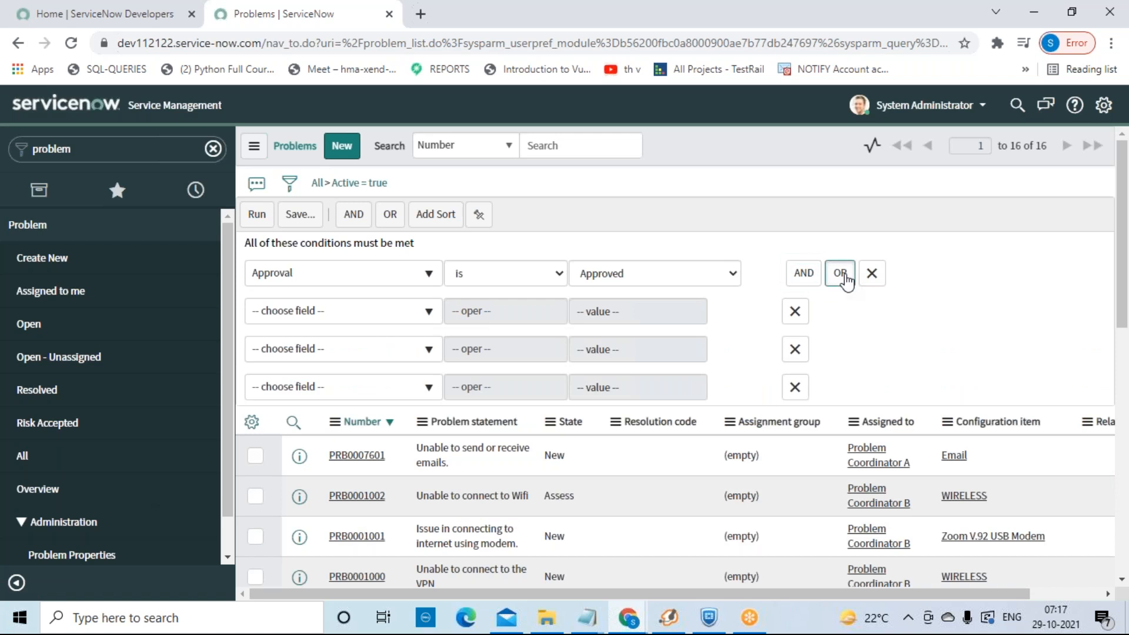
left_click(840, 274)
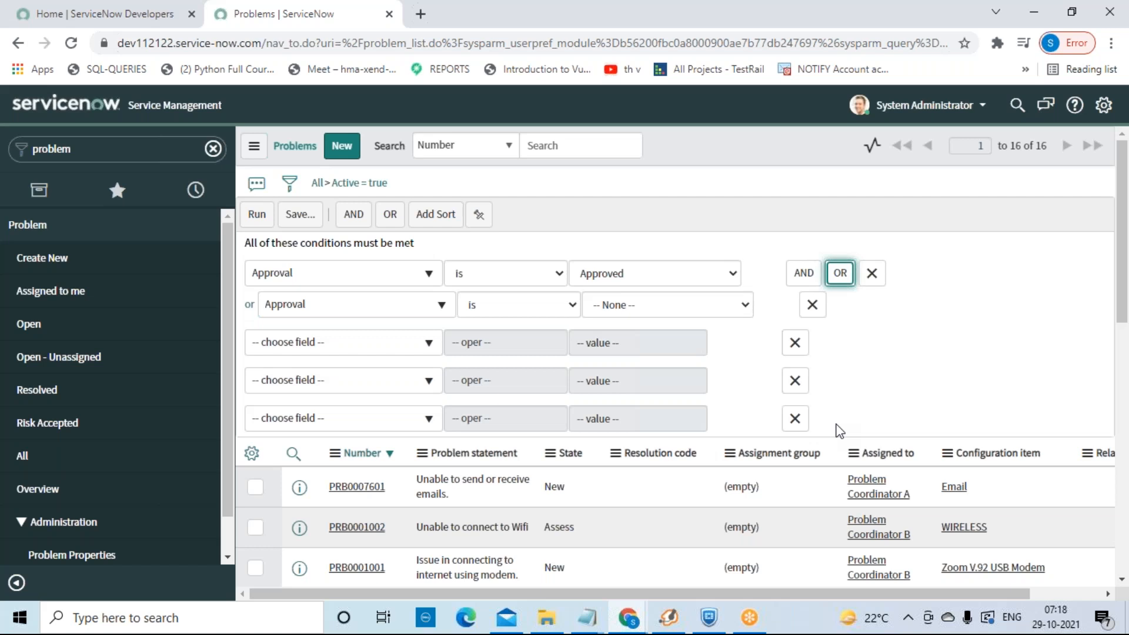
Step: Delete the empty rows and the 'or Approval is -- None --' row, keeping only Approval is Approved
left_click(795, 418)
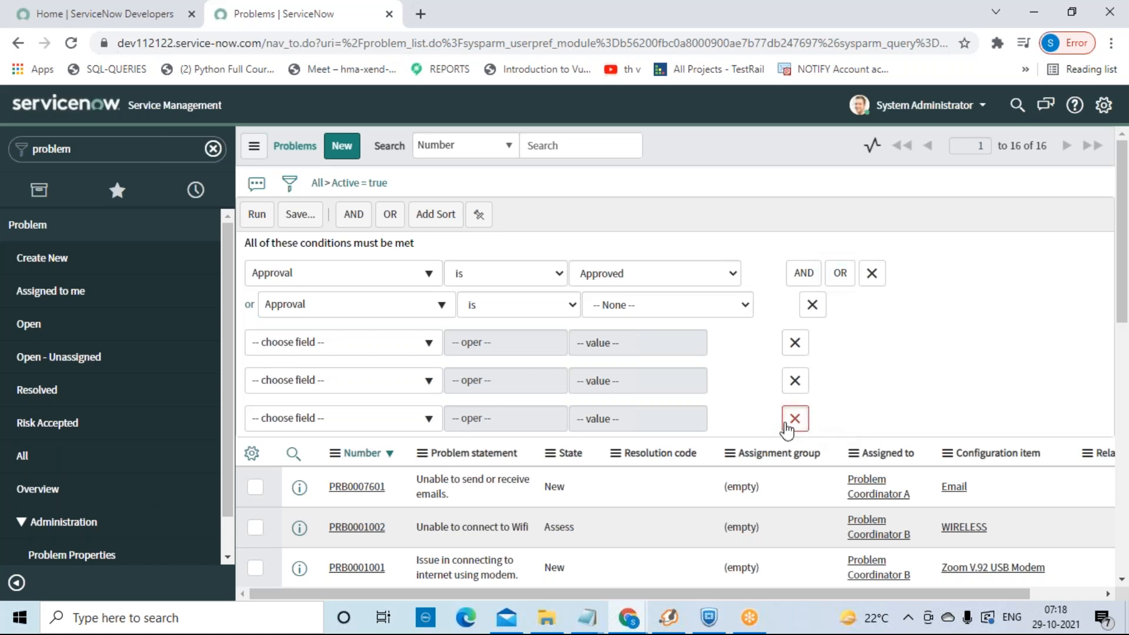
left_click(795, 382)
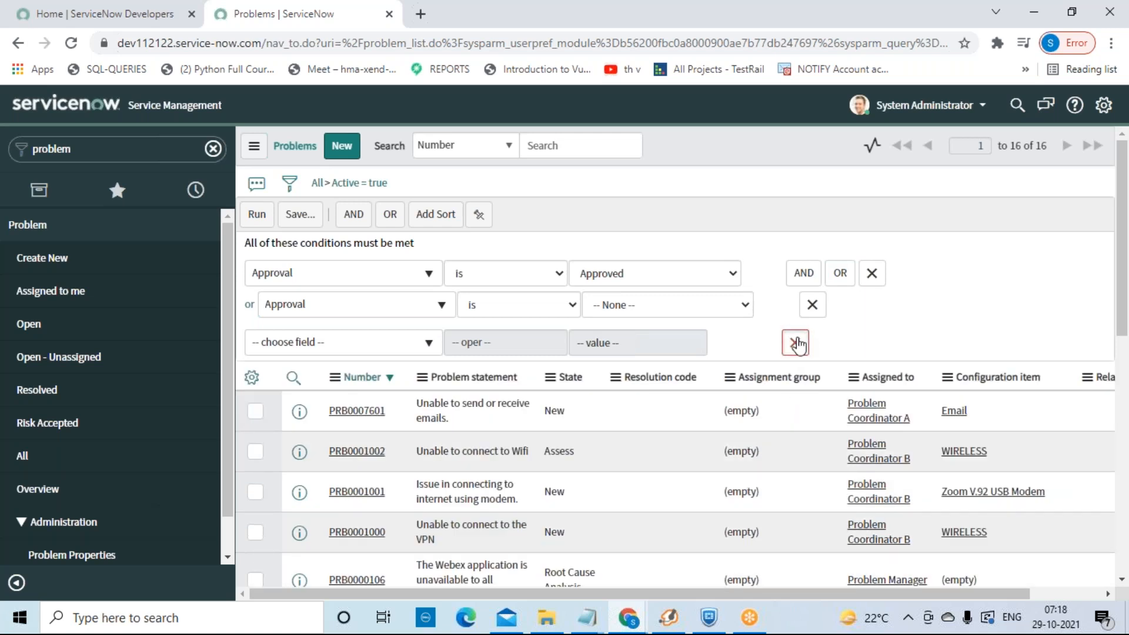
left_click(794, 342)
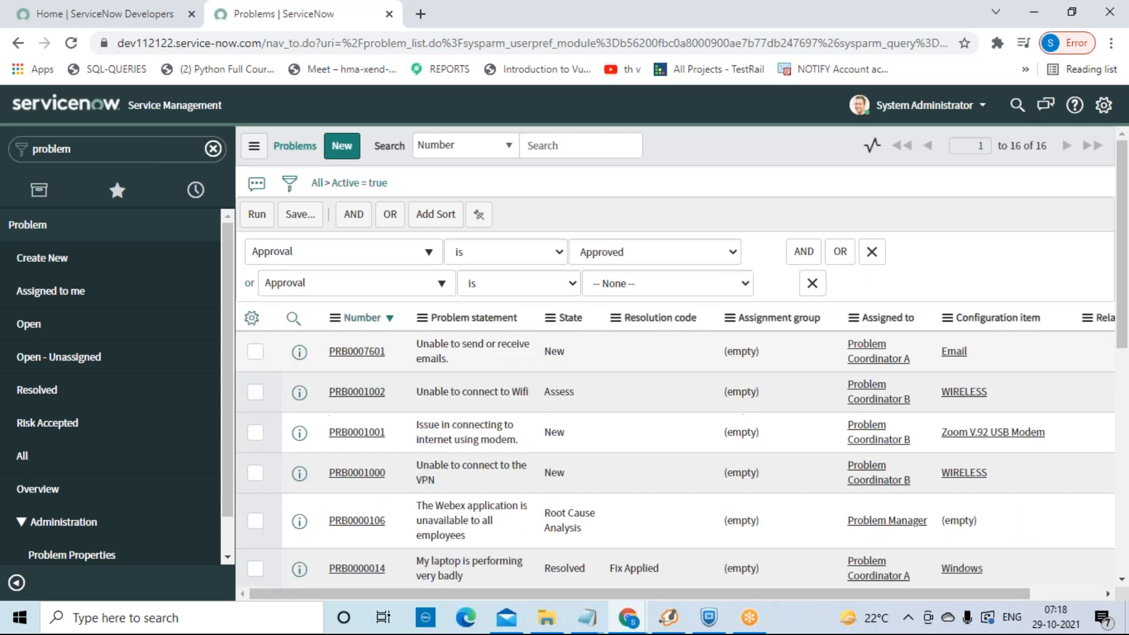
left_click(812, 284)
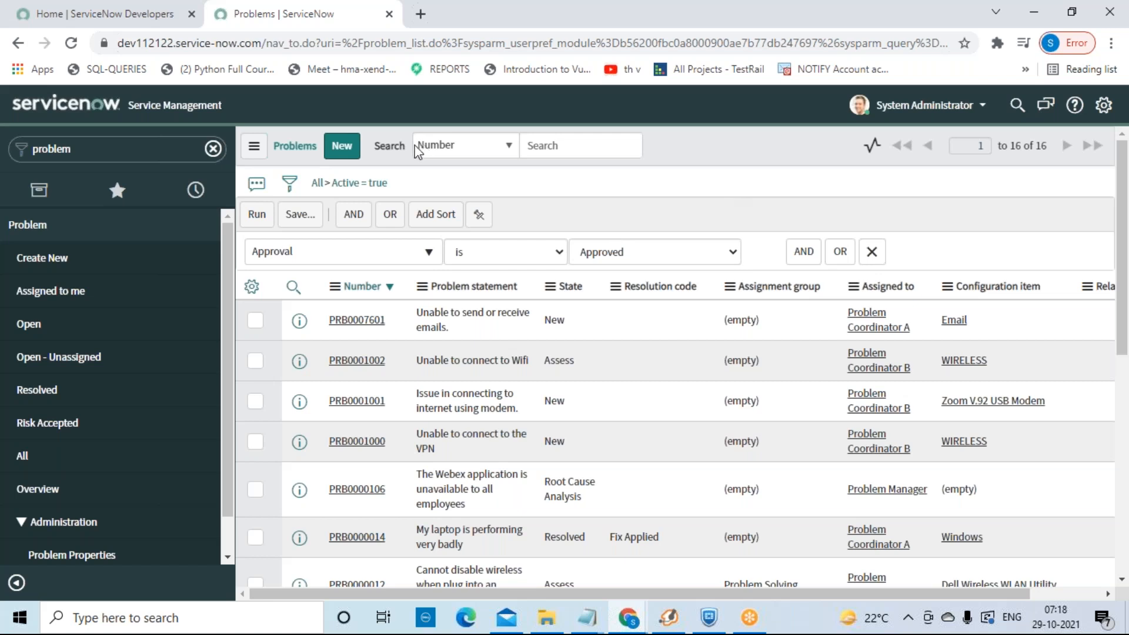
Step: Save the Approval is Approved filter under a custom name, visible only to Me
left_click(290, 222)
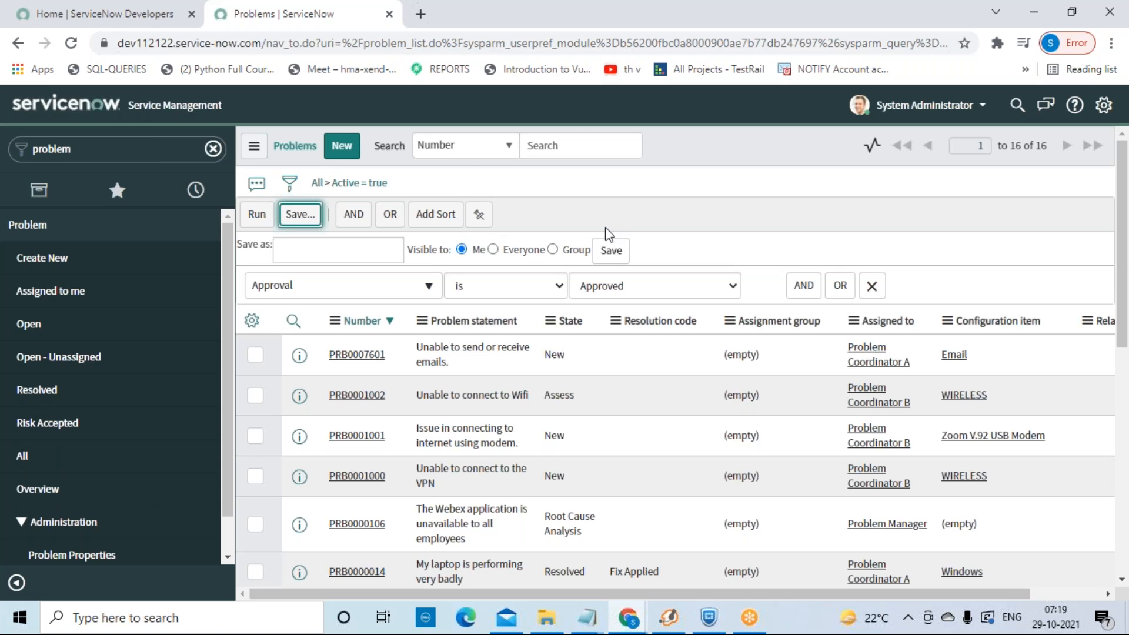
left_click(311, 252)
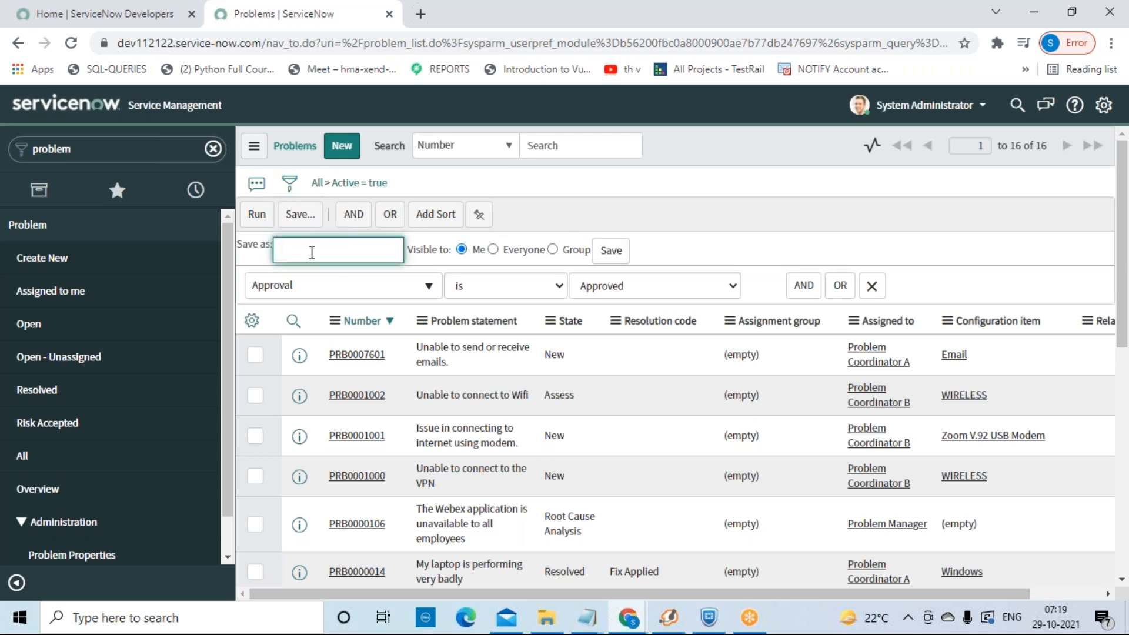
type("FilterByKruthi")
left_click(499, 257)
left_click(497, 254)
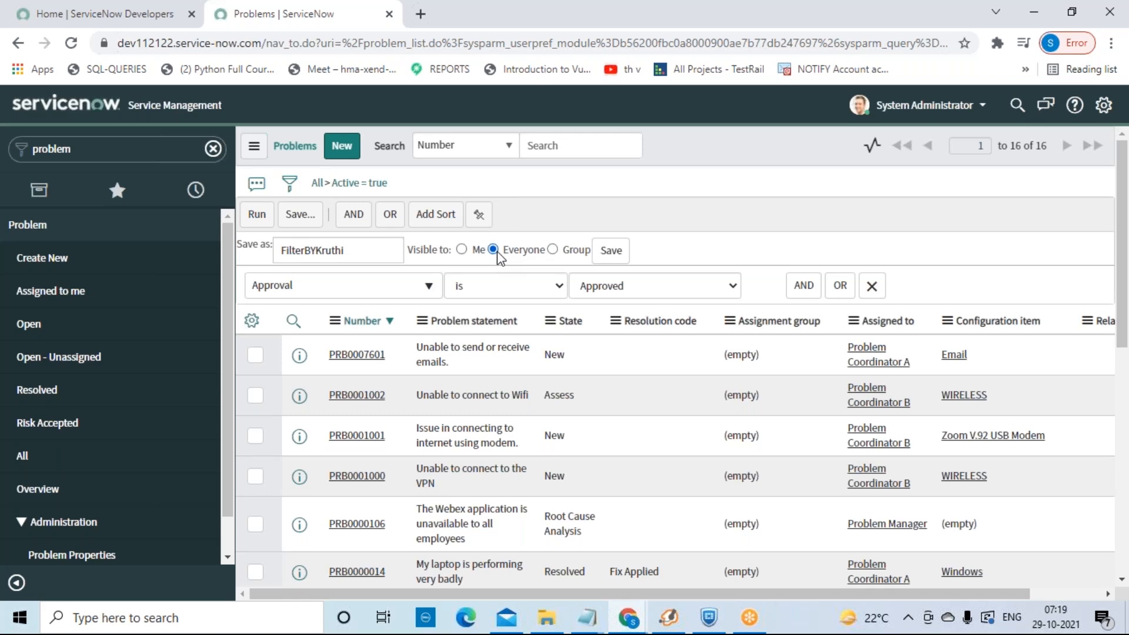
left_click(553, 253)
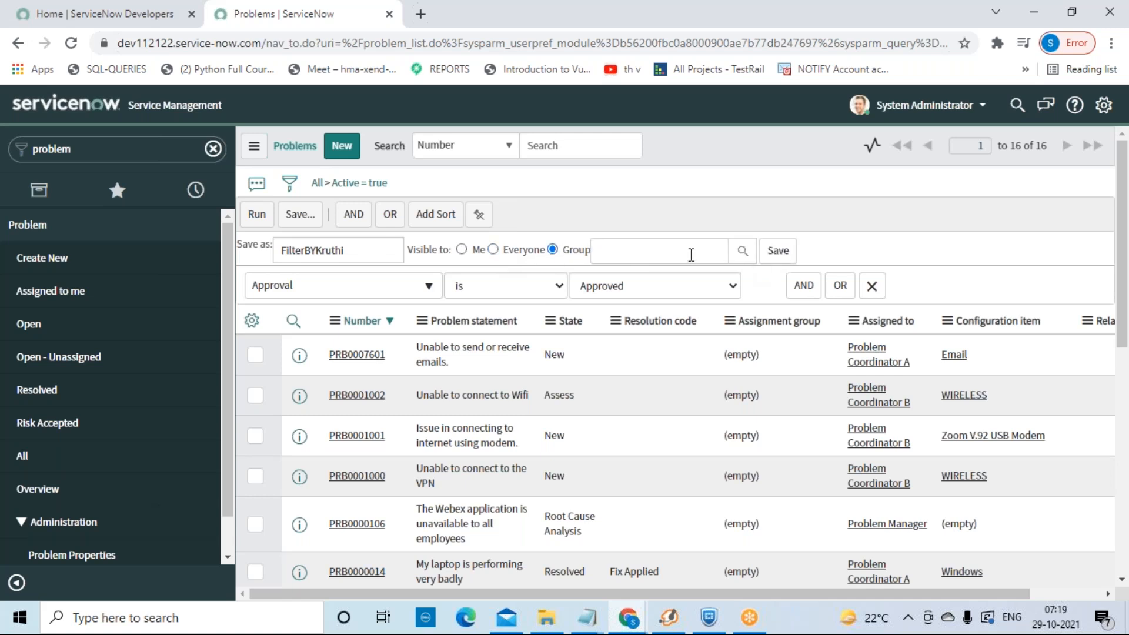
left_click(462, 250)
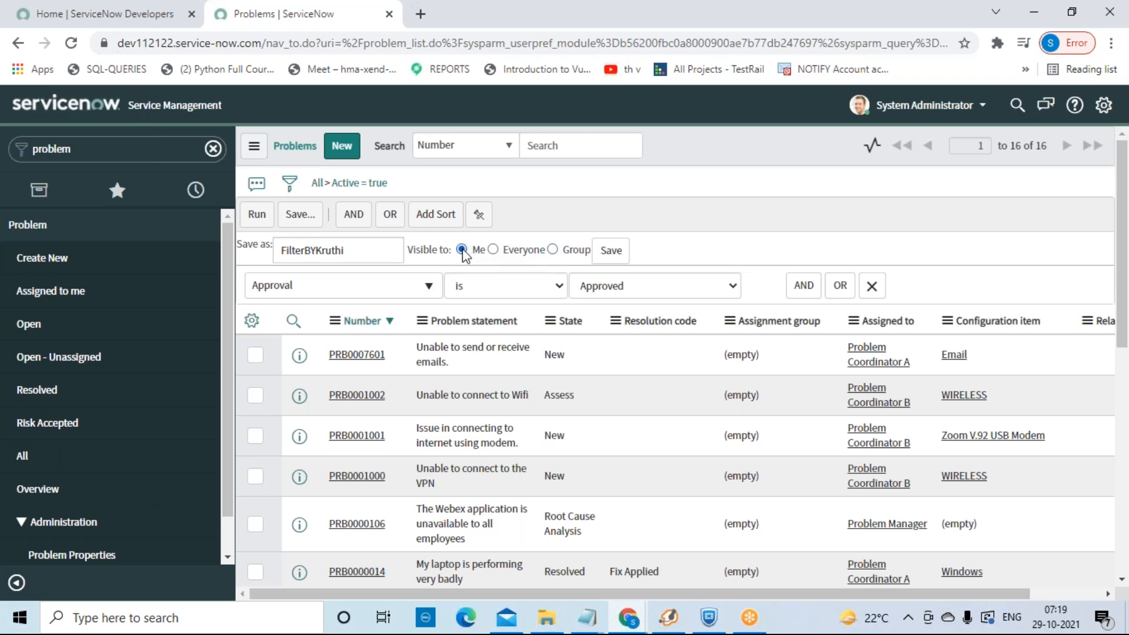
left_click(612, 253)
left_click(907, 617)
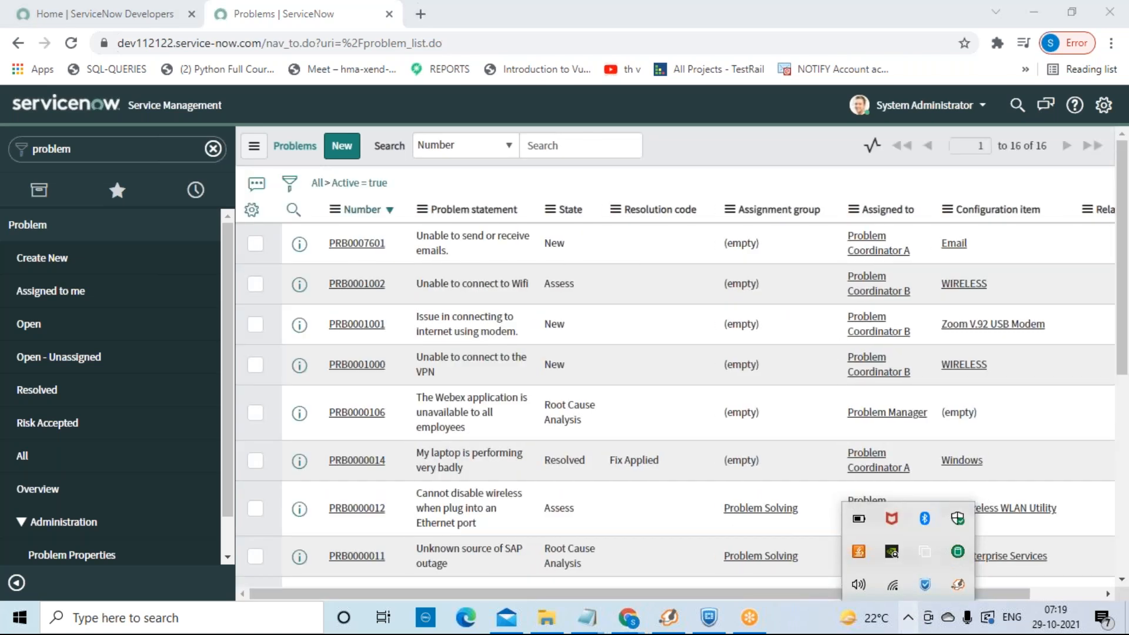
Step: Apply the saved personal filter from the list's Filters menu and display its Approval = Approved condition
left_click(734, 176)
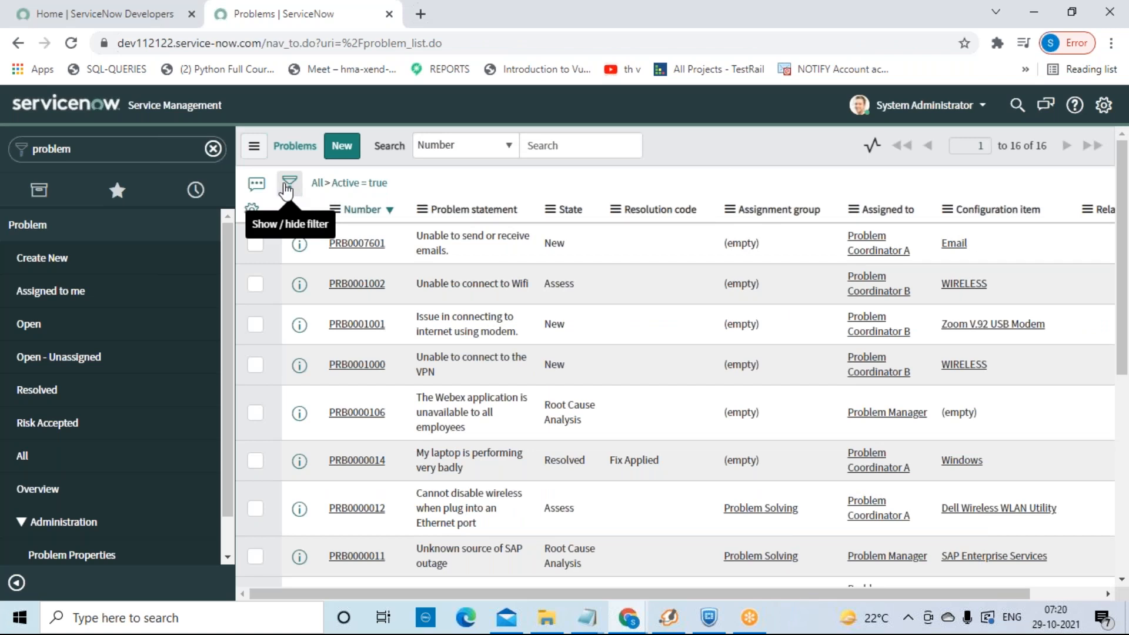
left_click(253, 164)
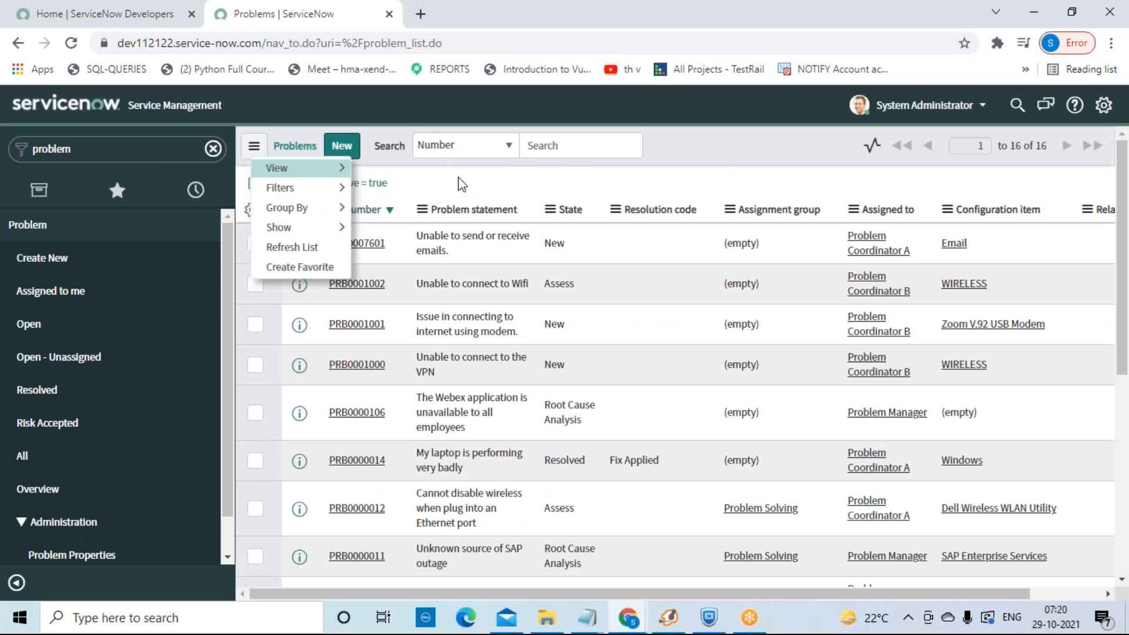
mouse_move(335, 187)
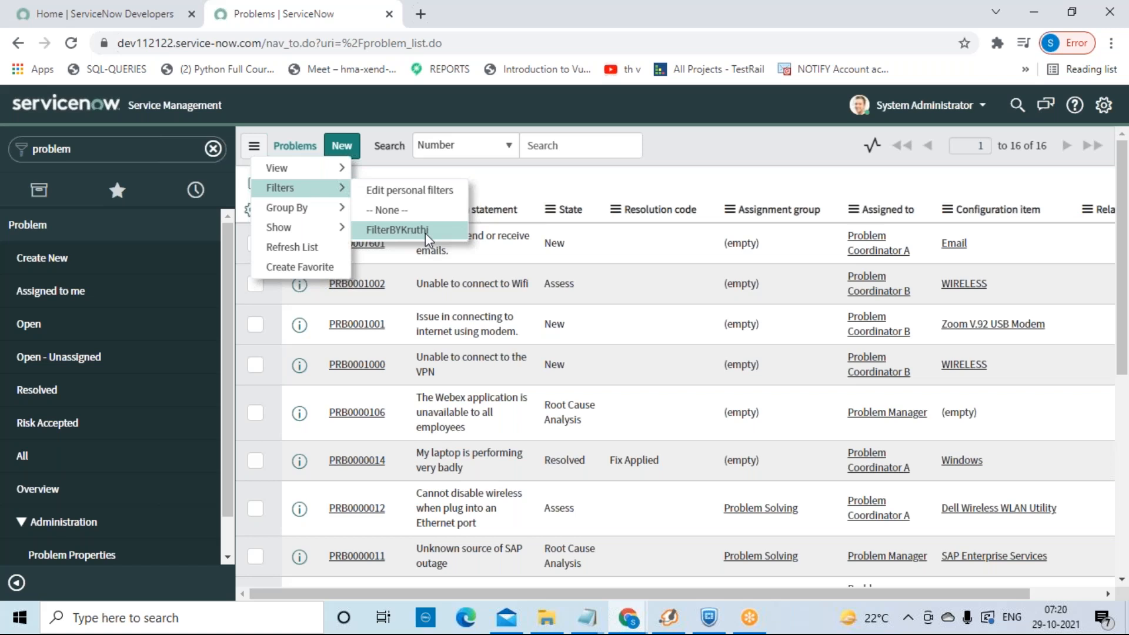
key("Escape")
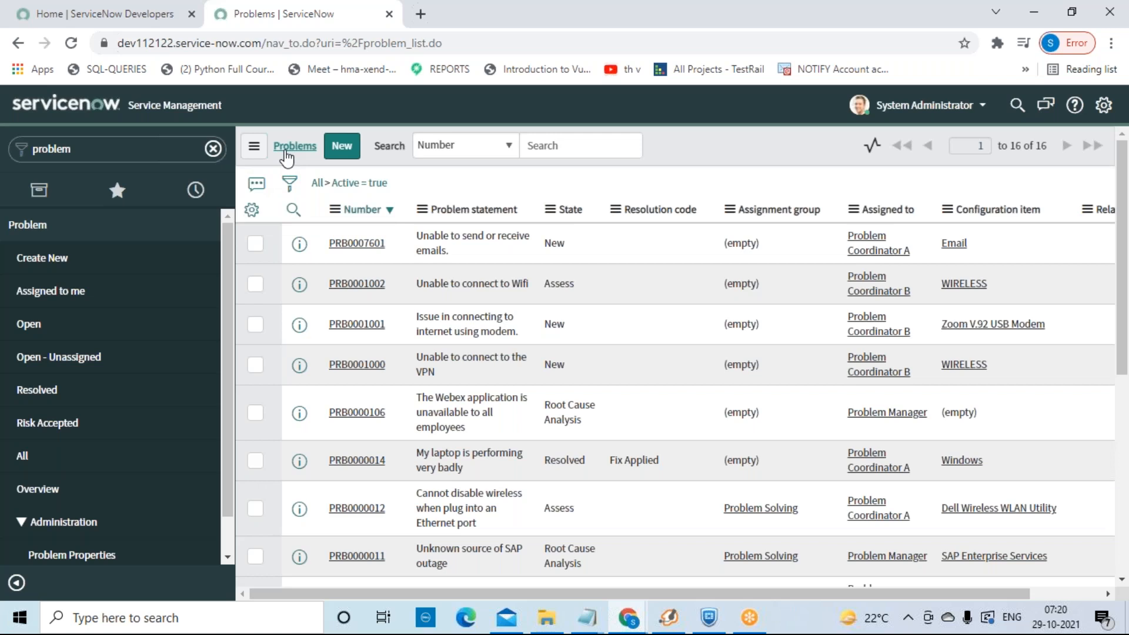
left_click(253, 146)
mouse_move(302, 174)
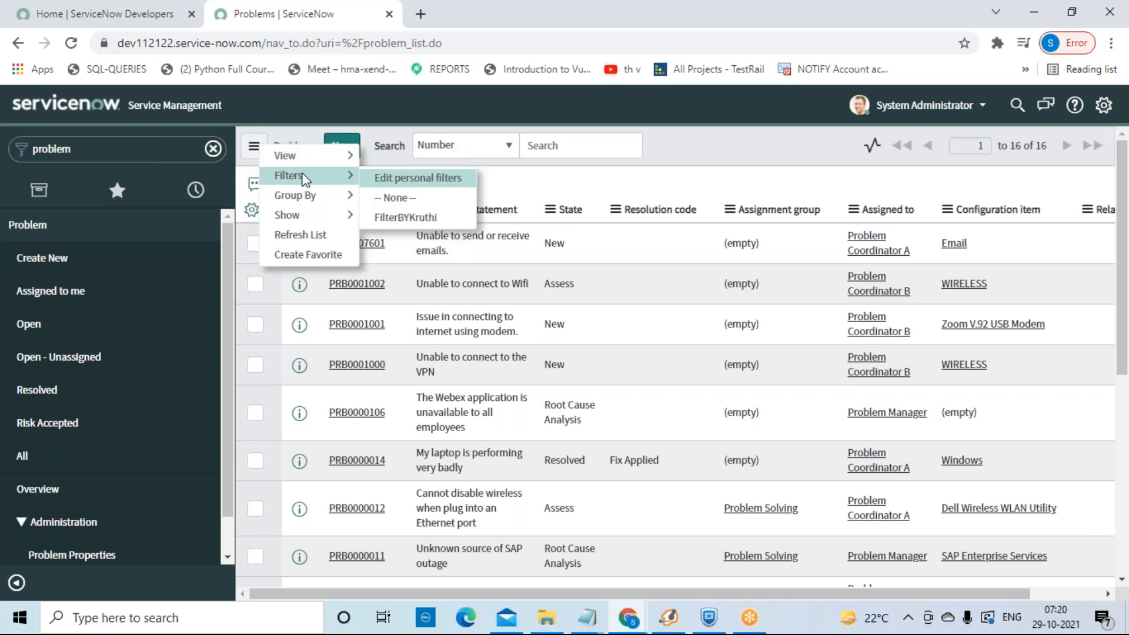
left_click(429, 219)
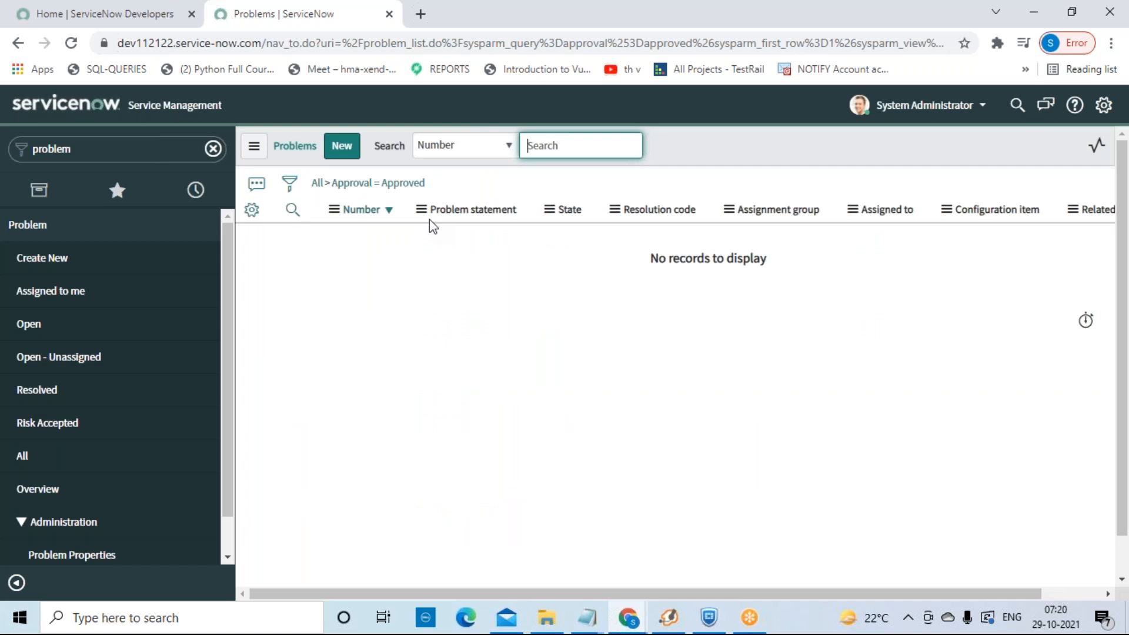
left_click(290, 183)
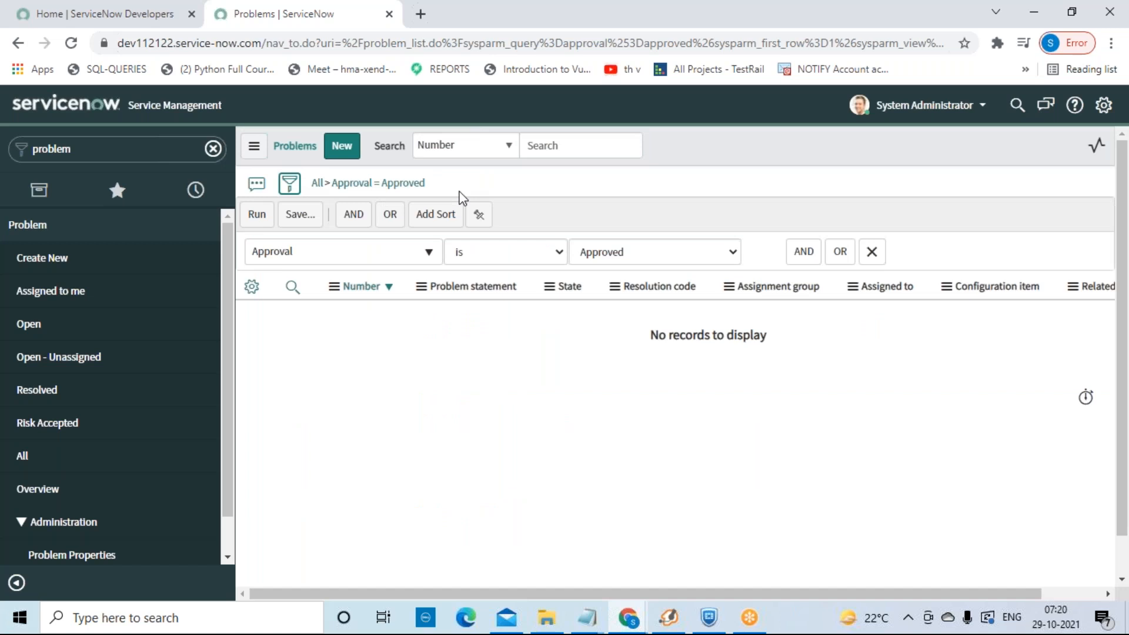
left_click(254, 147)
Step: Delete the saved Approval filter from Edit personal filters, leaving no personal filters
mouse_move(300, 188)
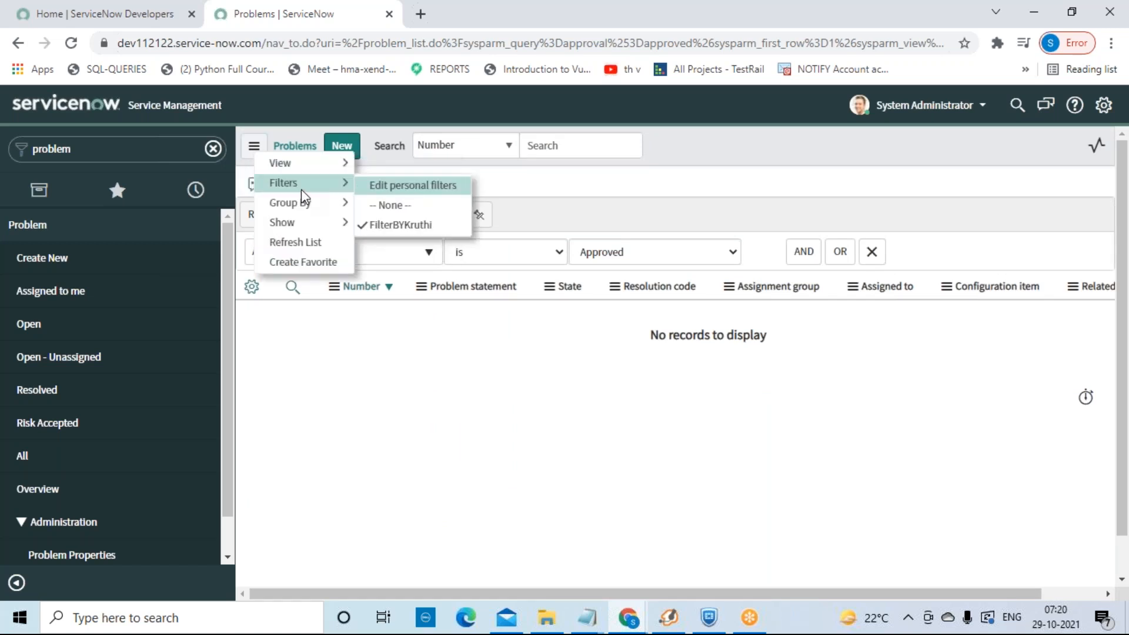
left_click(376, 186)
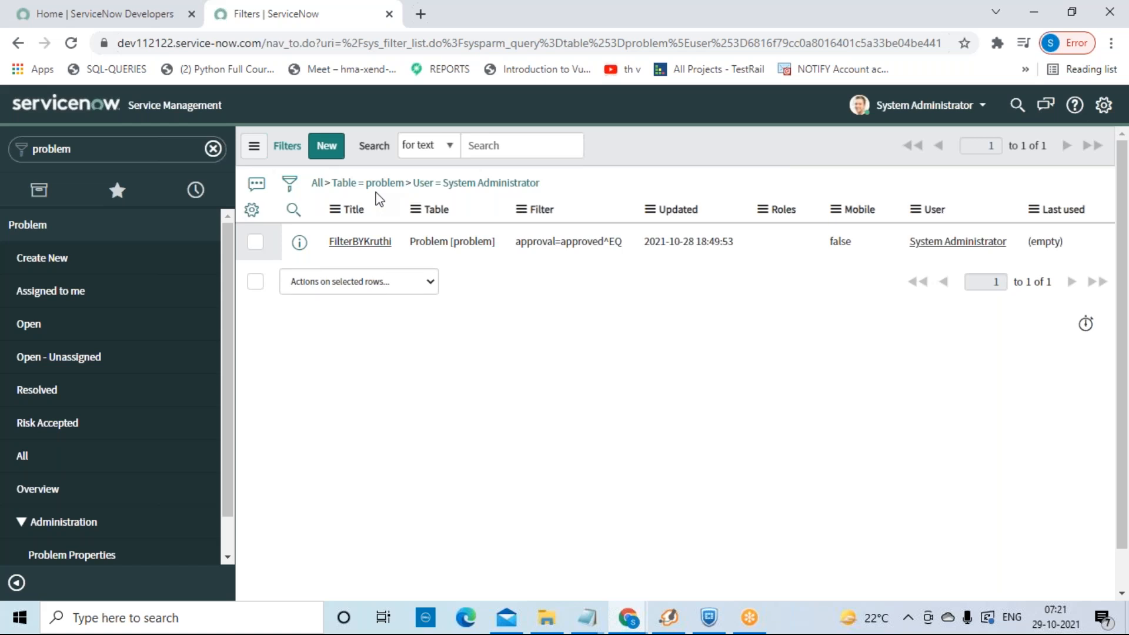
left_click(255, 242)
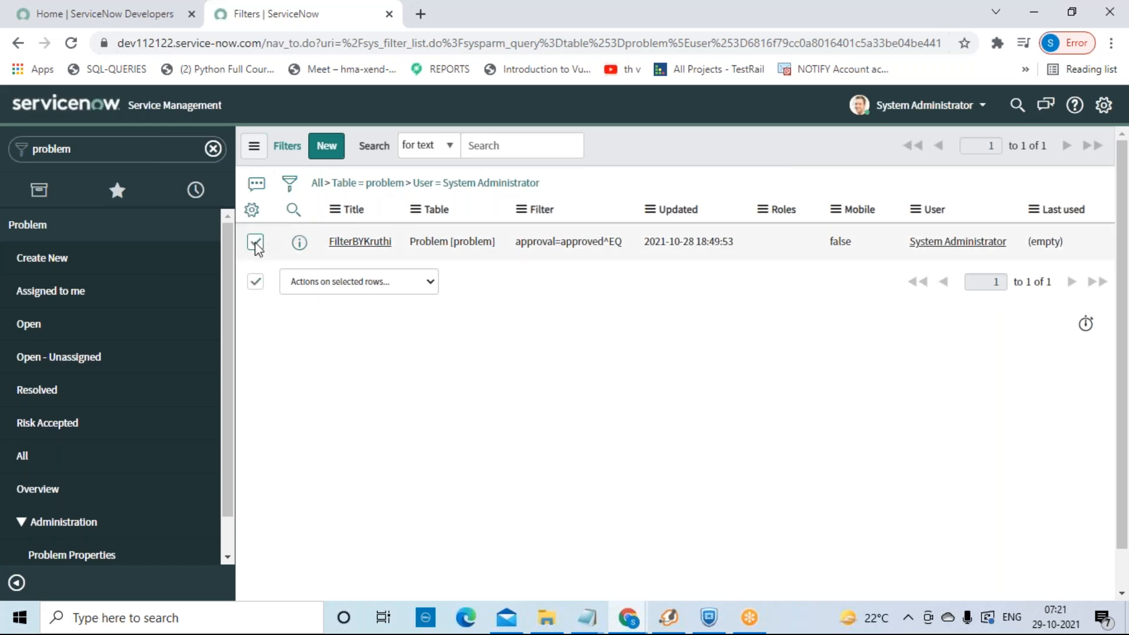
left_click(430, 282)
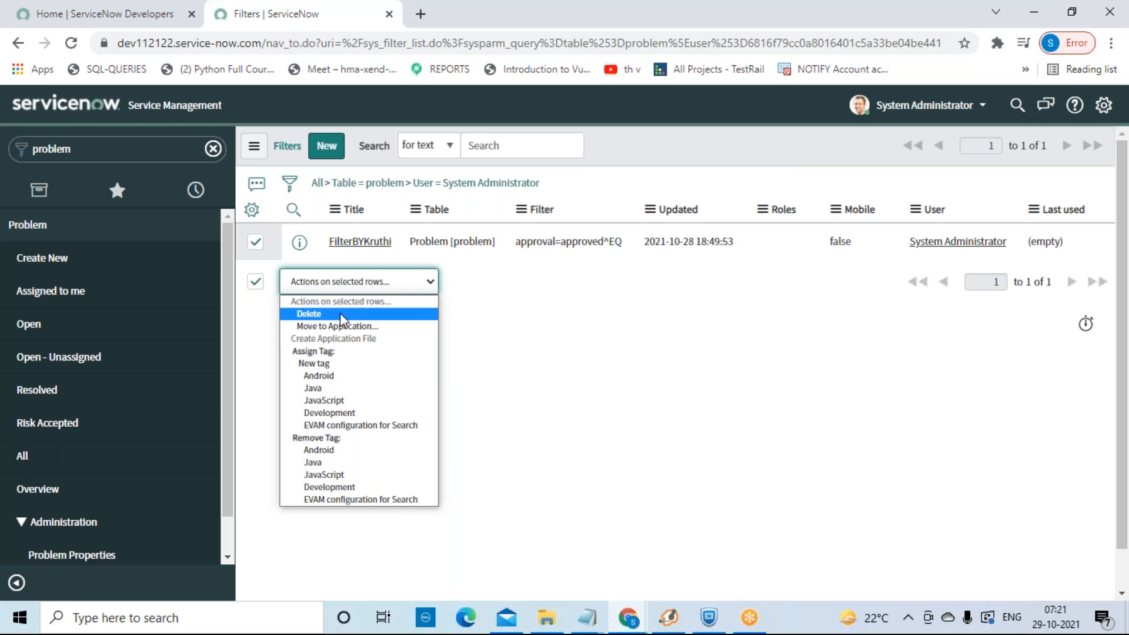
left_click(340, 313)
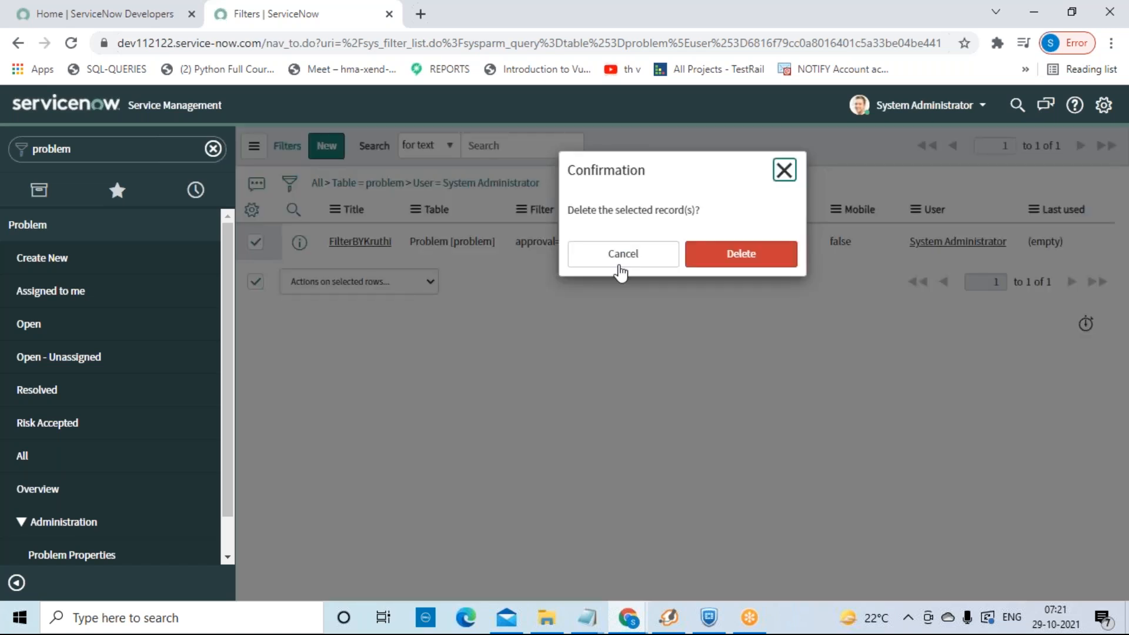
left_click(714, 262)
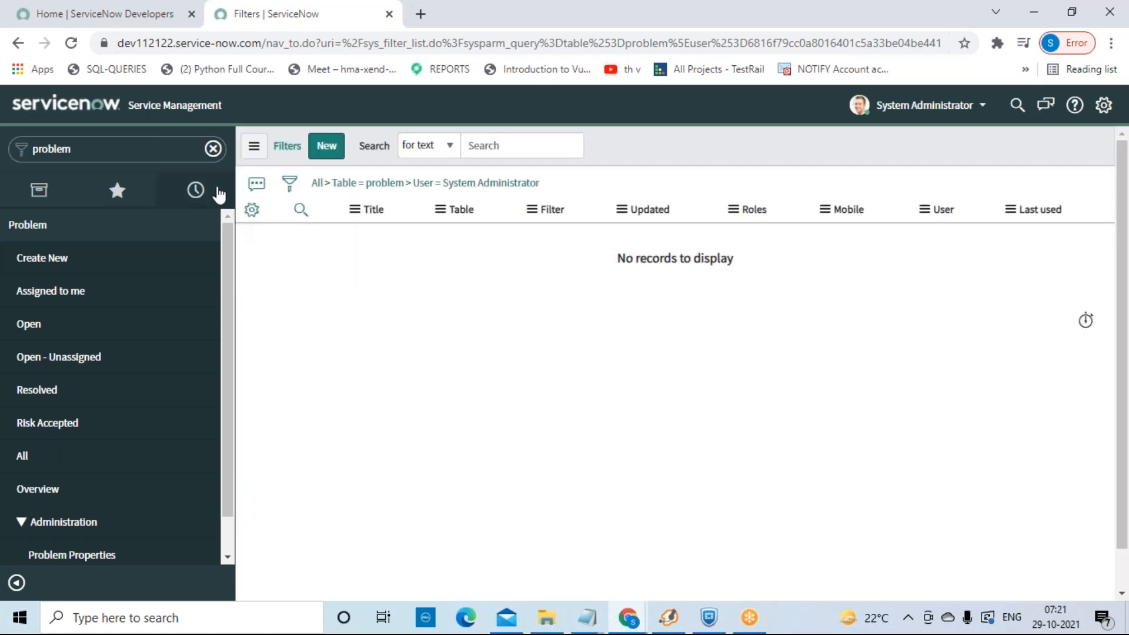
left_click(254, 146)
mouse_move(284, 165)
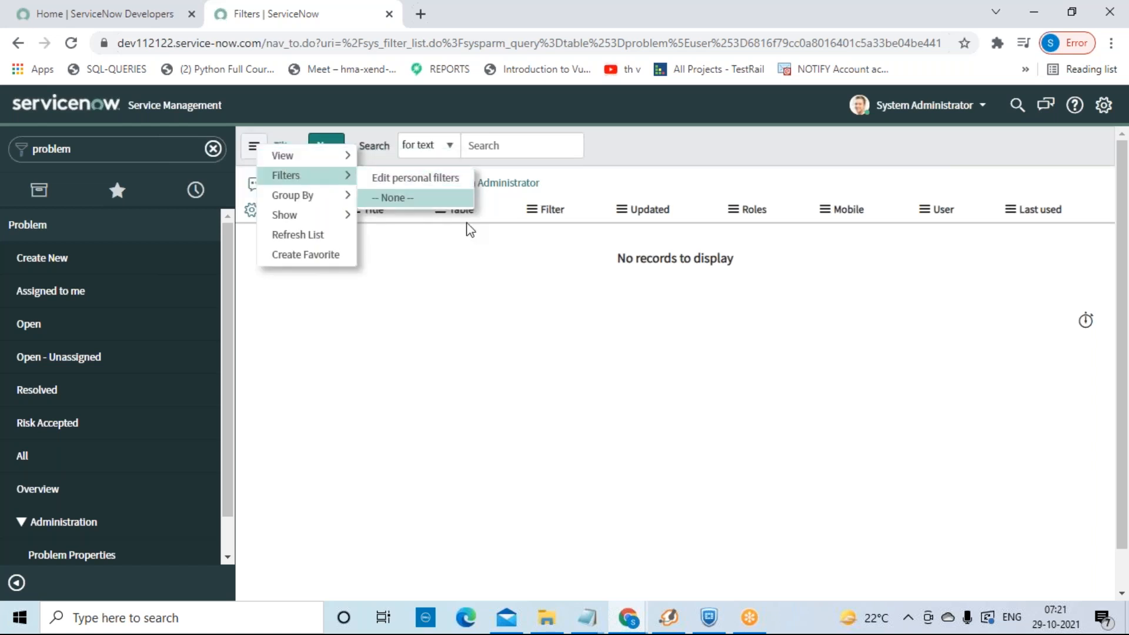
left_click(555, 338)
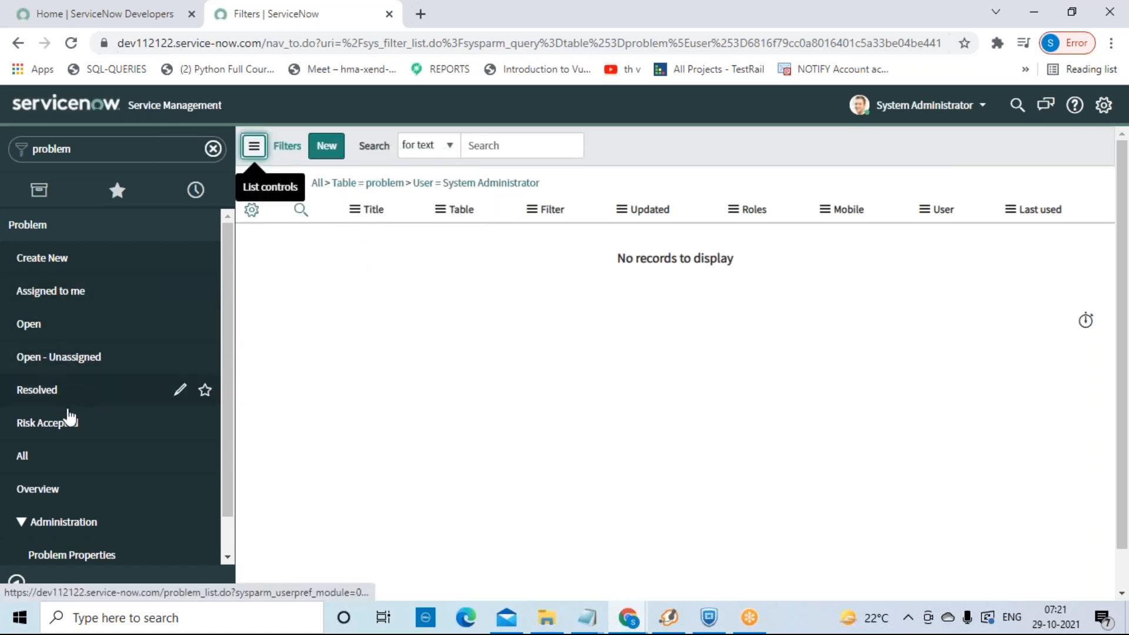
Step: Open the Resolved problems list, showing PRB0000050 and PRB0000014
left_click(55, 390)
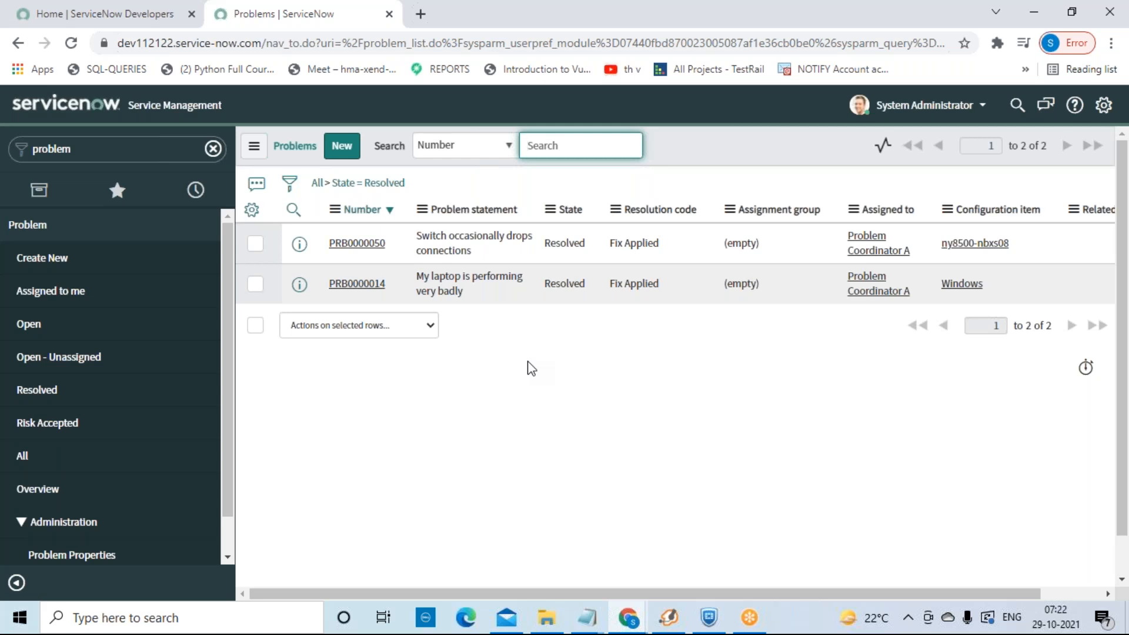
Step: Open a blank new problem form, PRB0040001, in the New state with Priority 5 - Planning
left_click(342, 145)
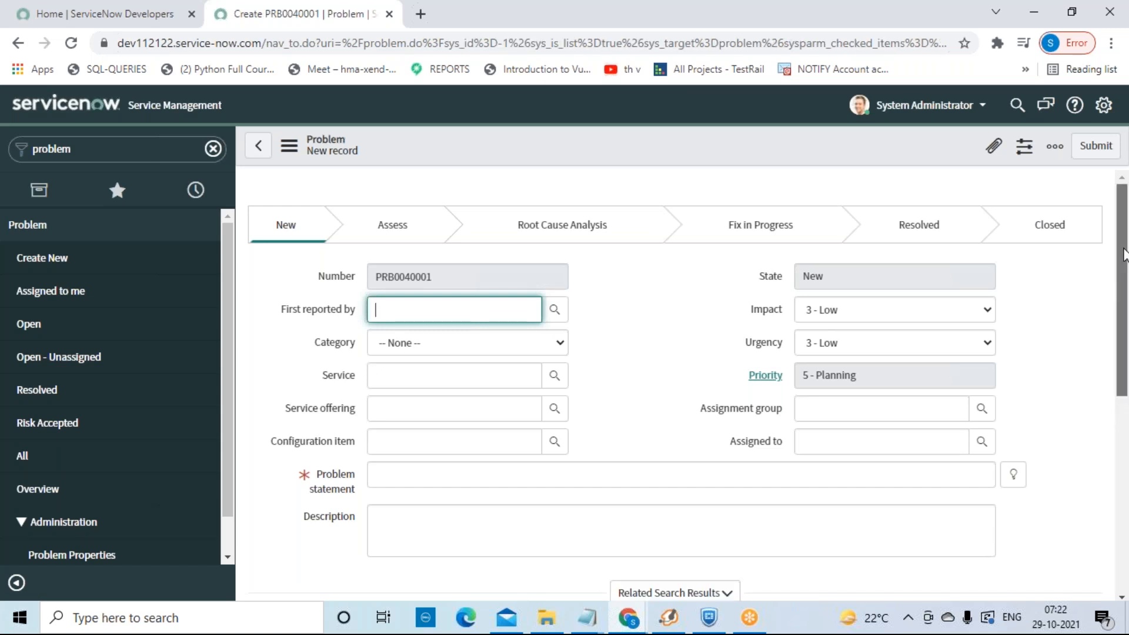
scroll(1120, 259, "down", 6)
scroll(1109, 263, "up", 6)
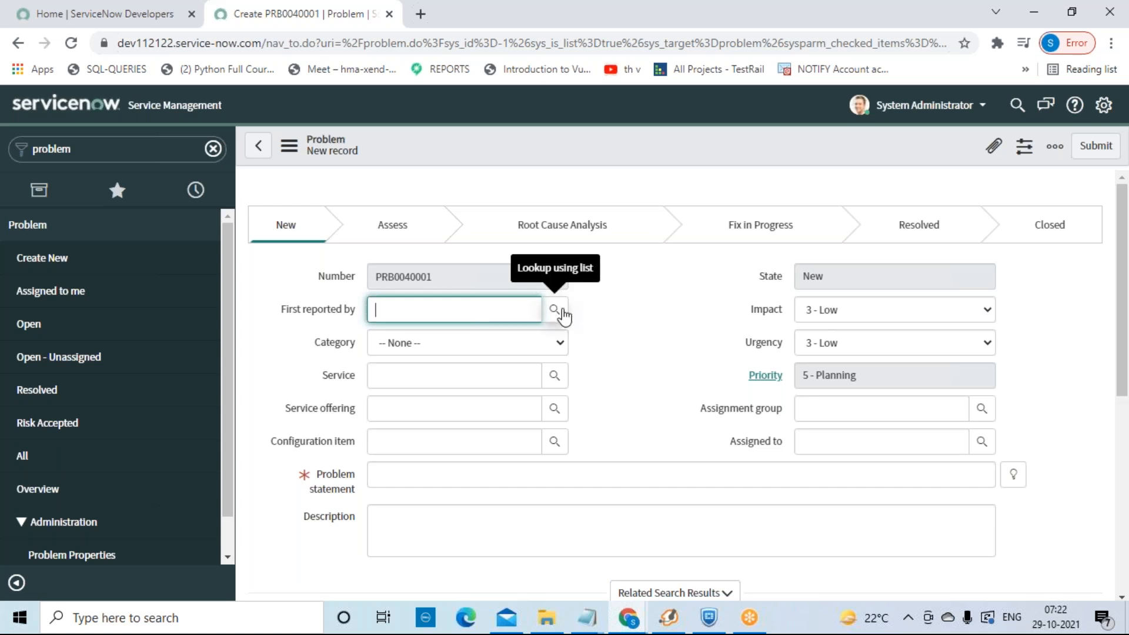
Step: Set First reported by to the task CHG0000004 through the Tasks lookup
left_click(562, 312)
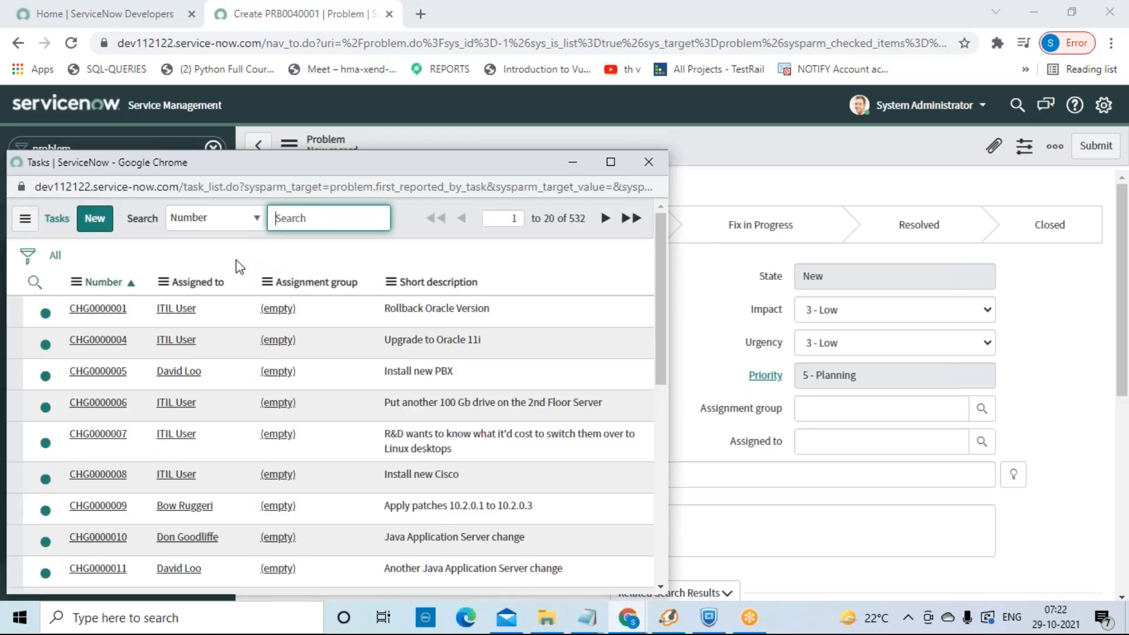
left_click(117, 342)
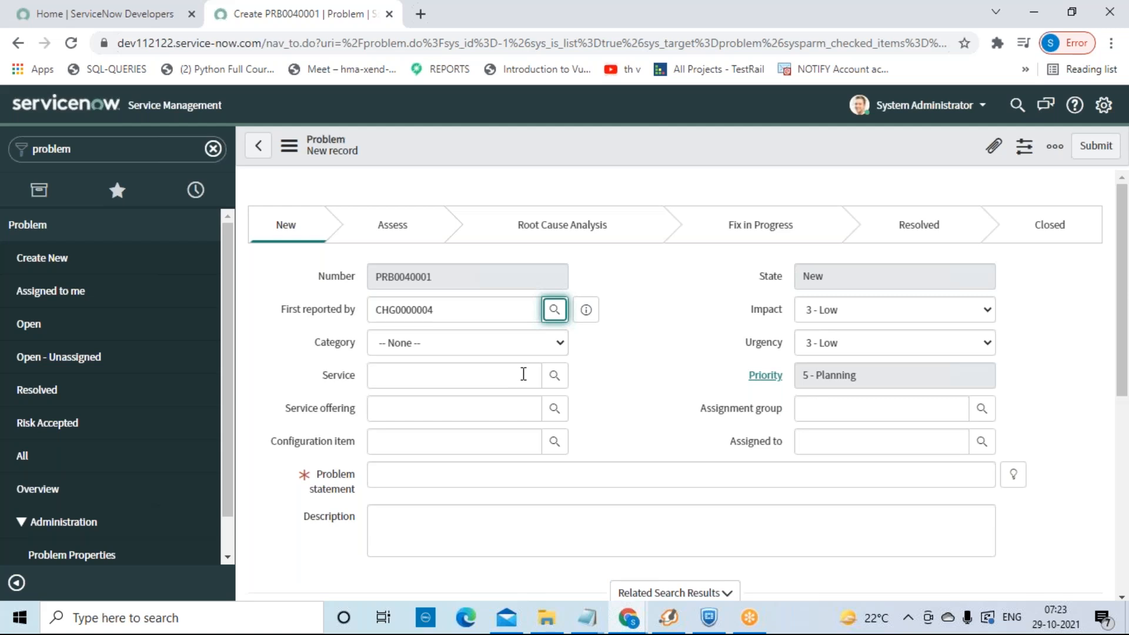
Step: Set the problem's Category to Software and its Subcategory to Email
left_click(559, 344)
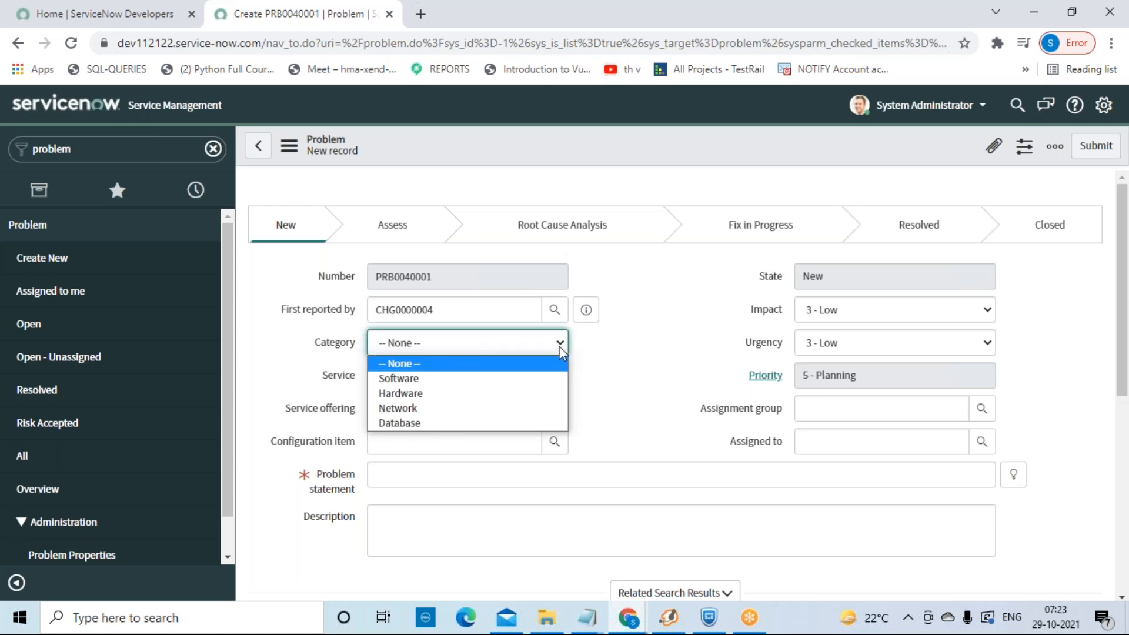
left_click(494, 385)
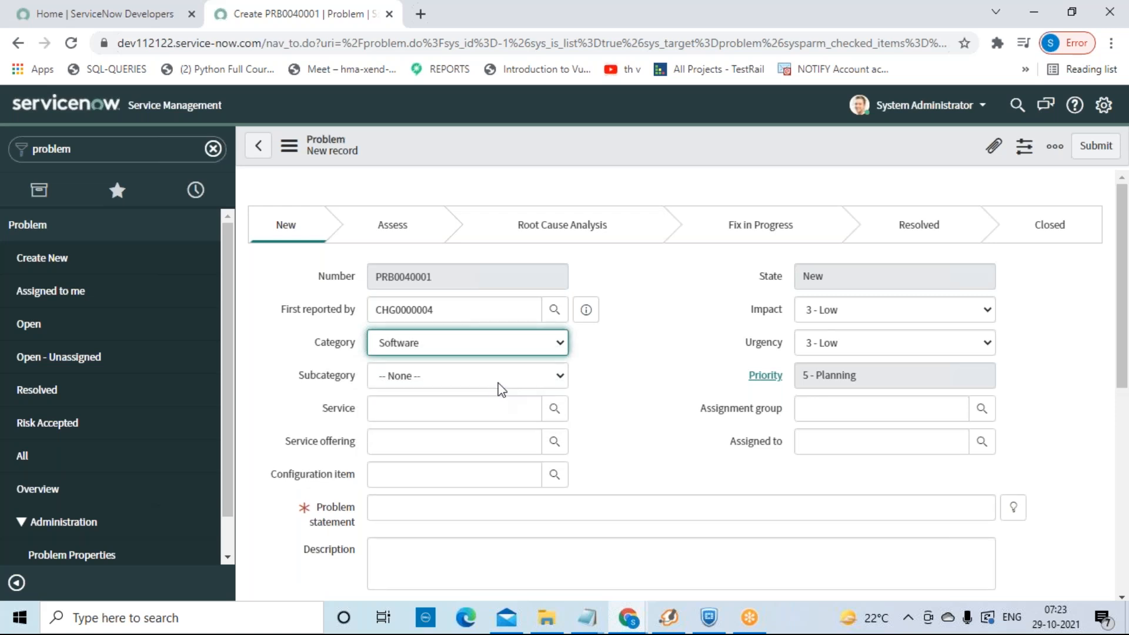
left_click(560, 380)
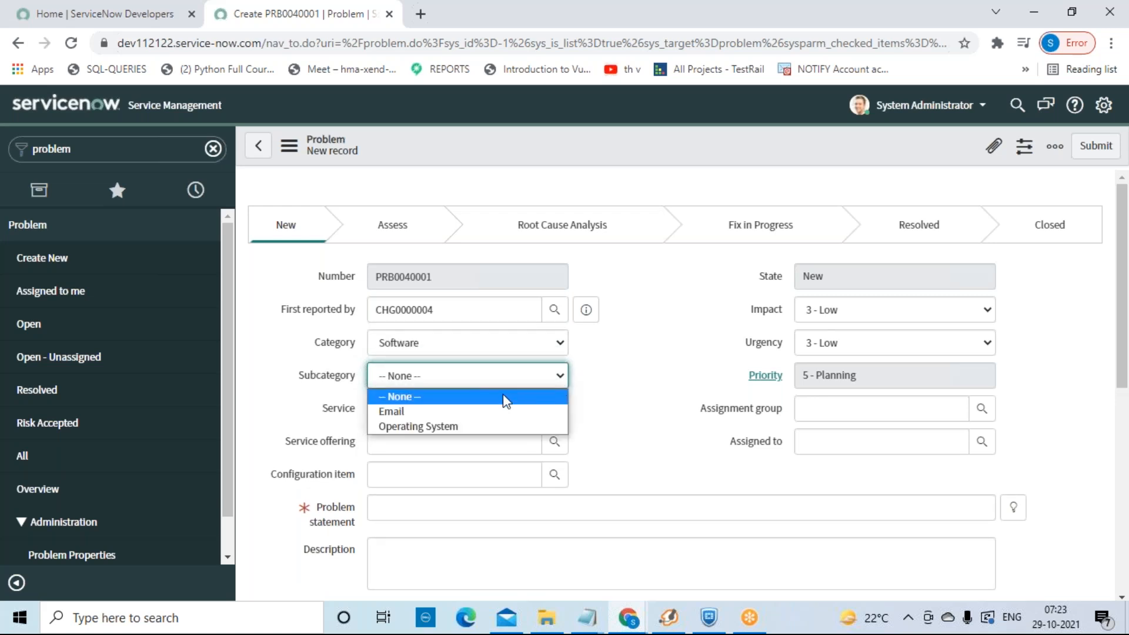
left_click(471, 414)
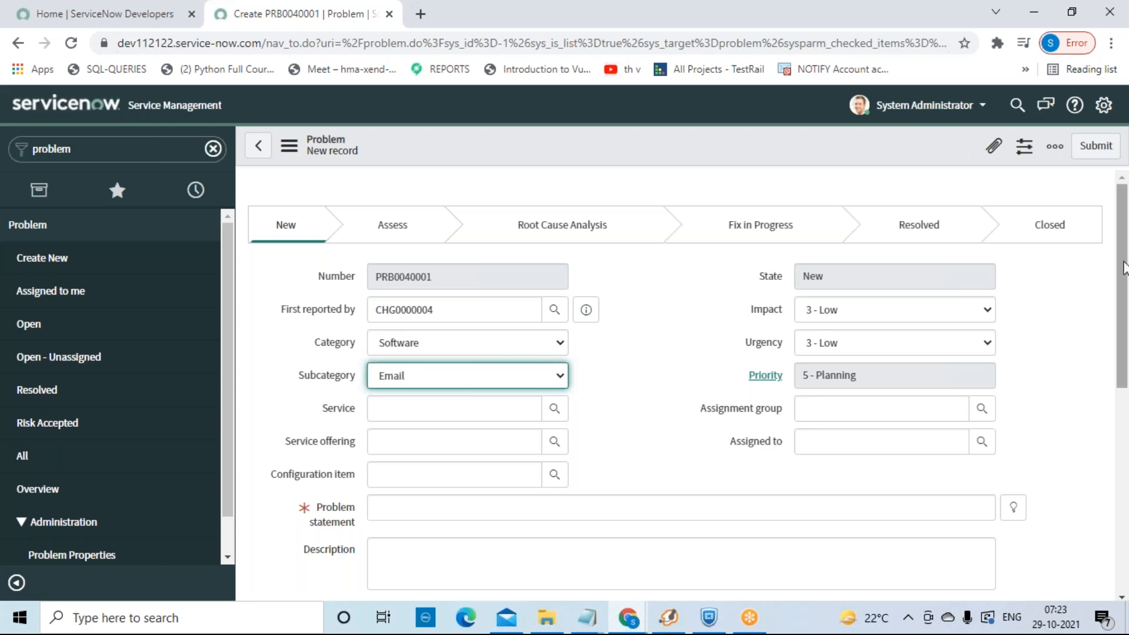
scroll(1123, 268, "down", 2)
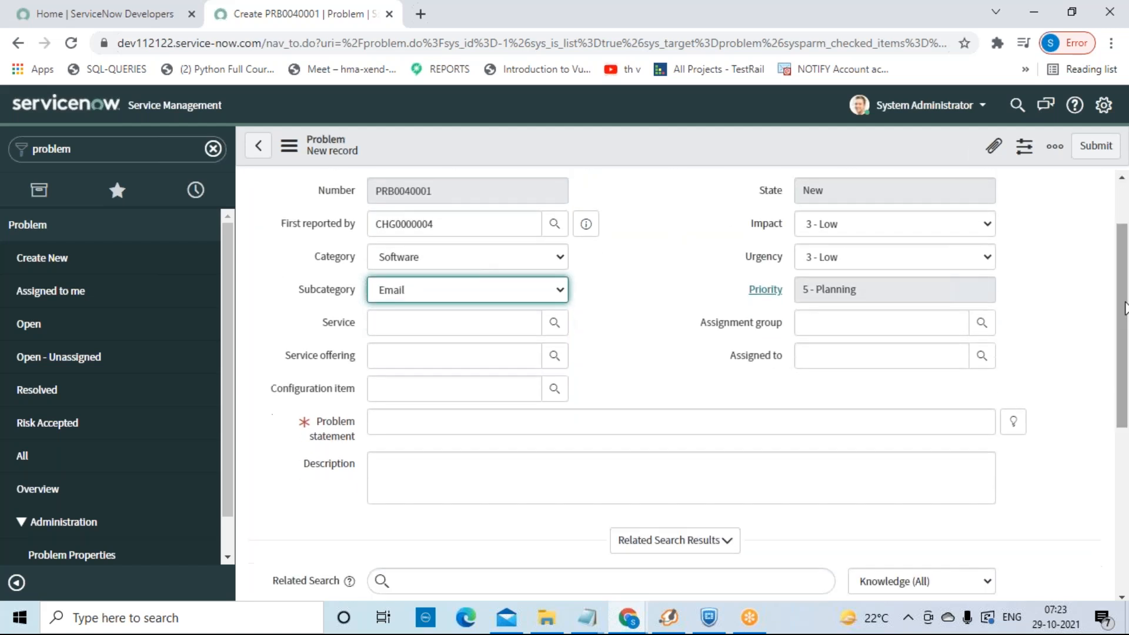
Step: Choose SAP Enterprise Services as Service and *ANNIE-IBM as Configuration item, with no service offering
left_click(554, 322)
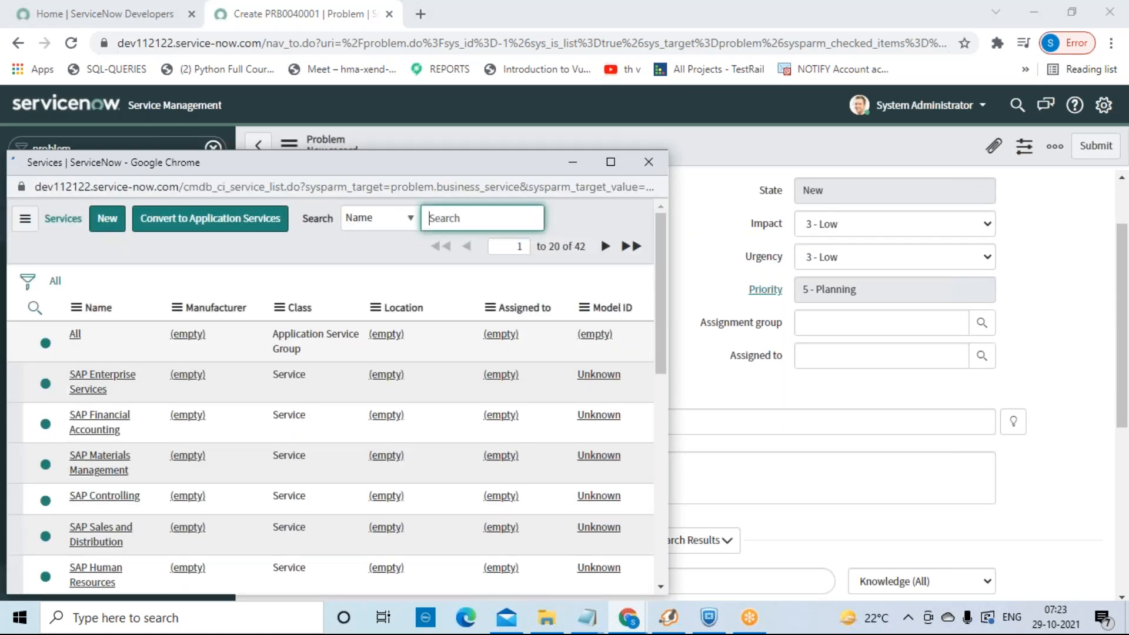
left_click(108, 385)
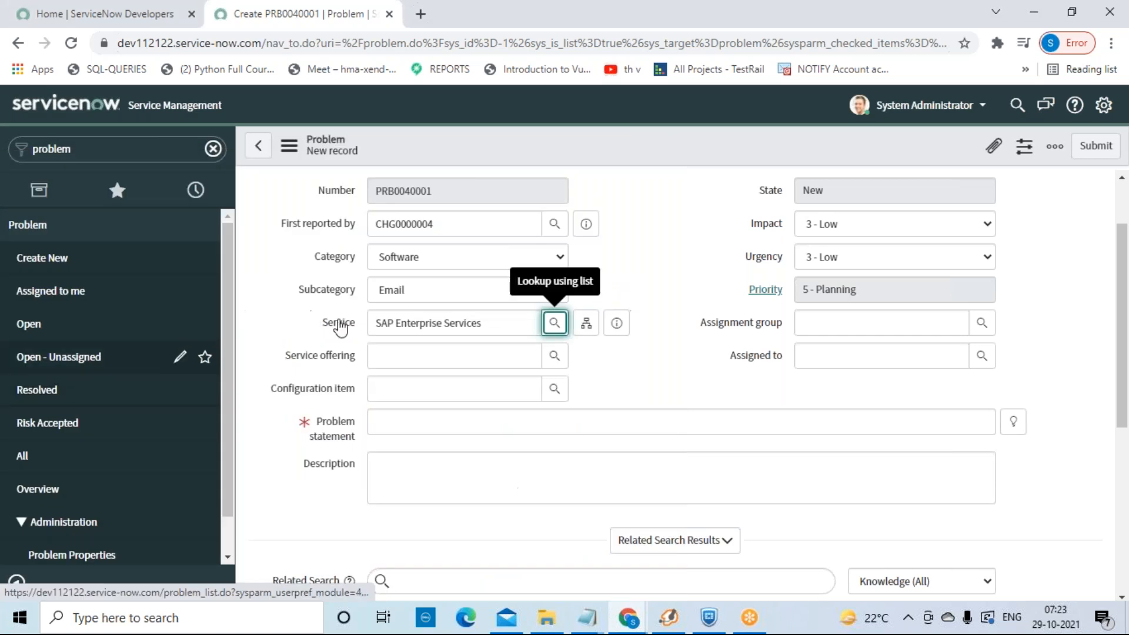
left_click(558, 355)
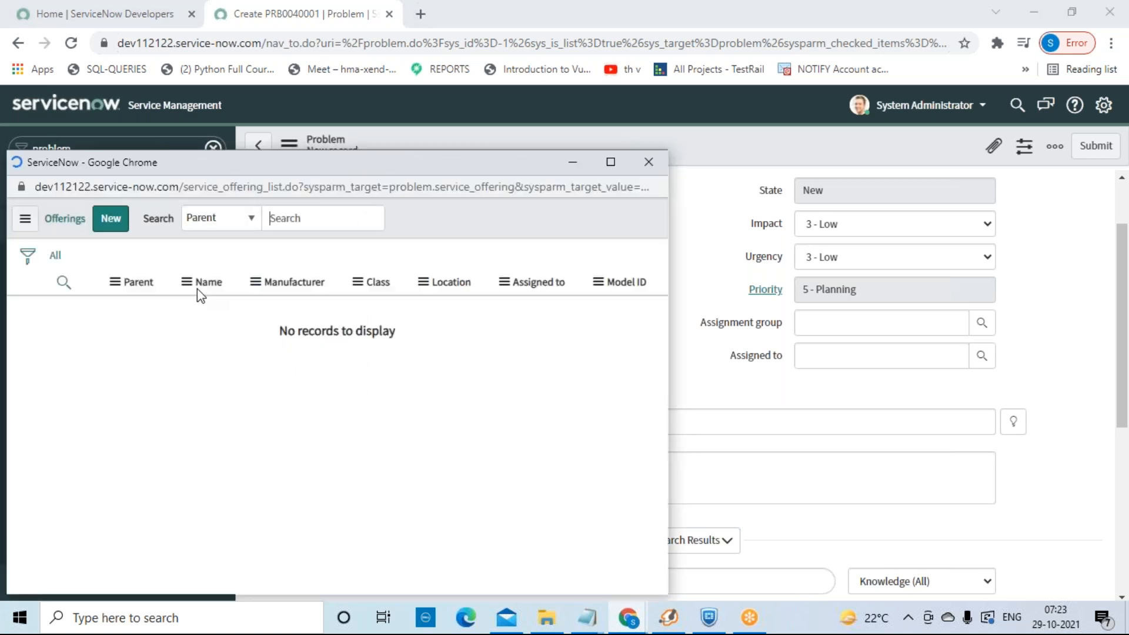
left_click(655, 163)
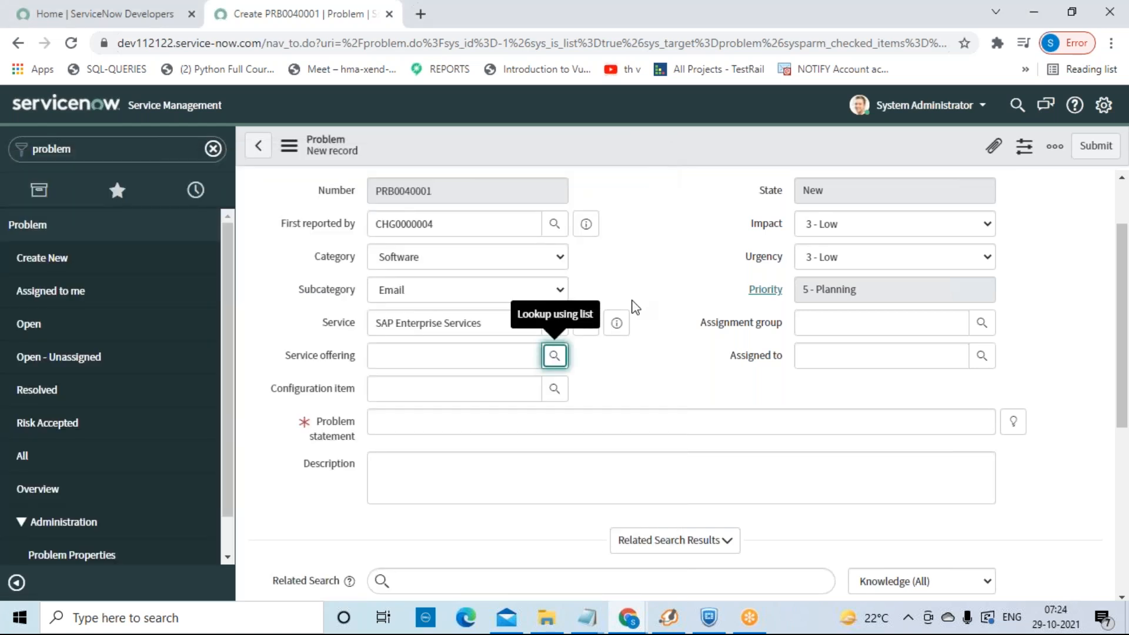
left_click(555, 391)
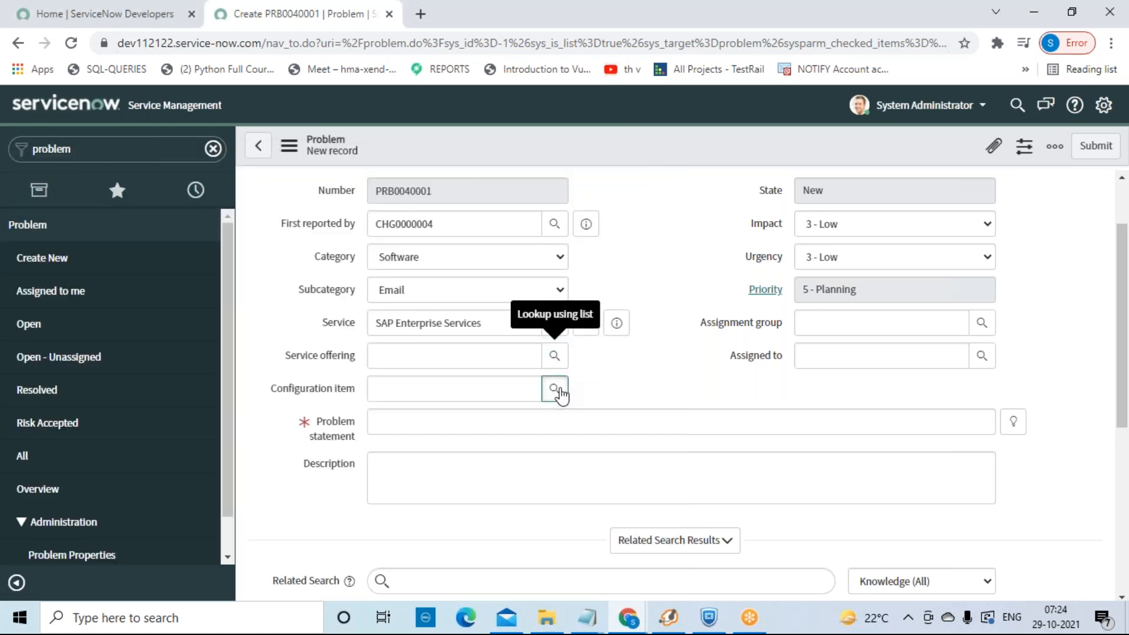
left_click(117, 336)
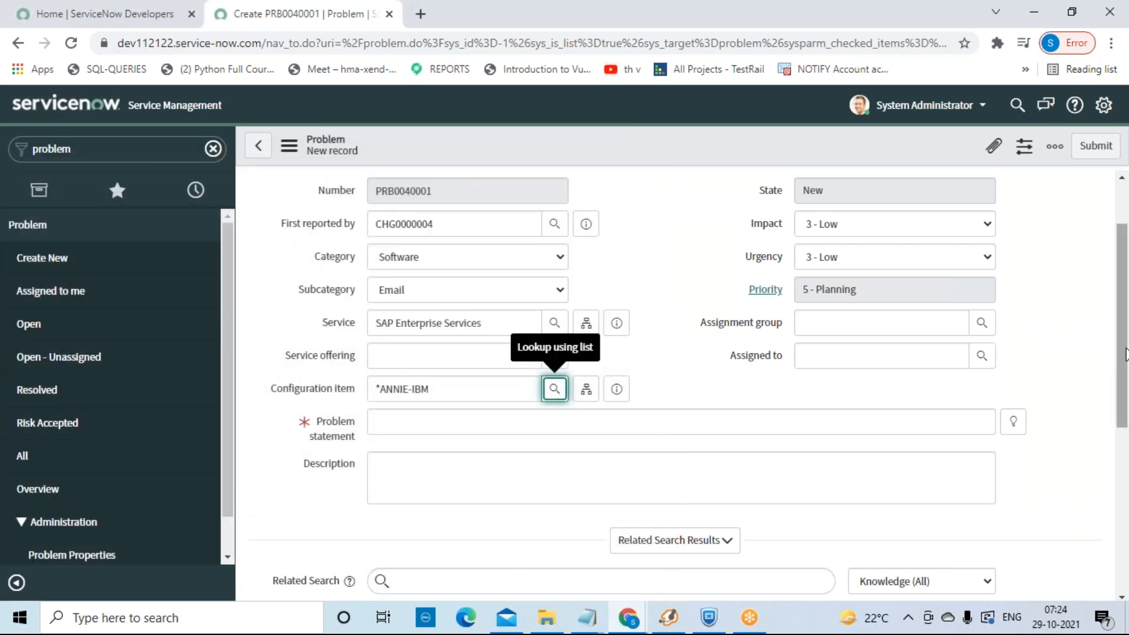
scroll(1125, 353, "down", 2)
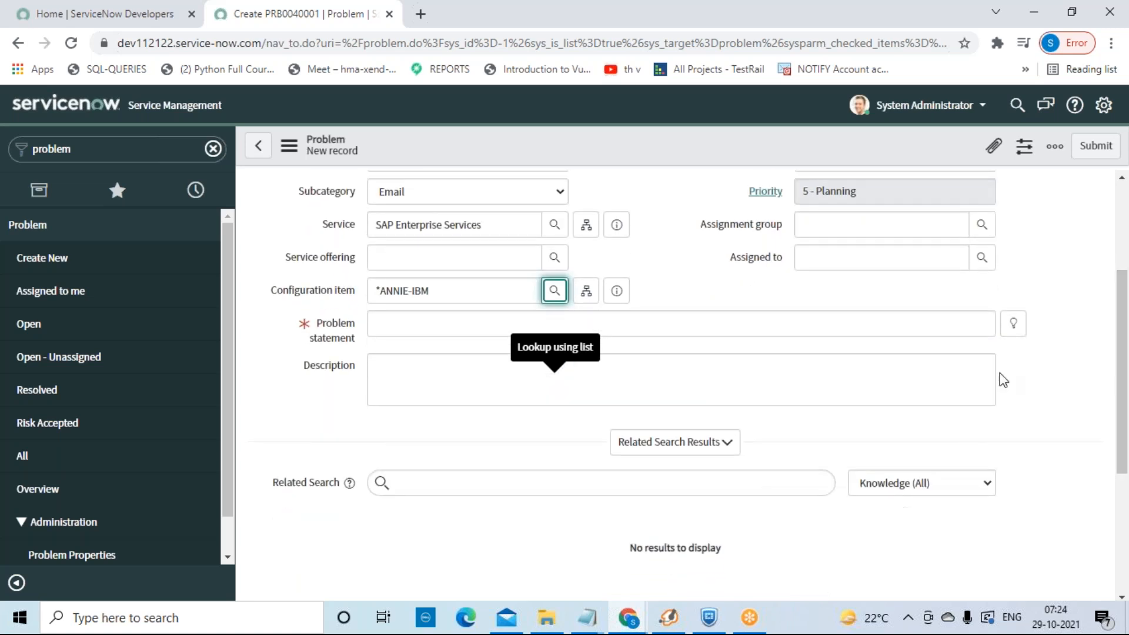
Step: Enter 'Laptop issue is not yet resolved by Tech team development' as the Problem statement
left_click(909, 324)
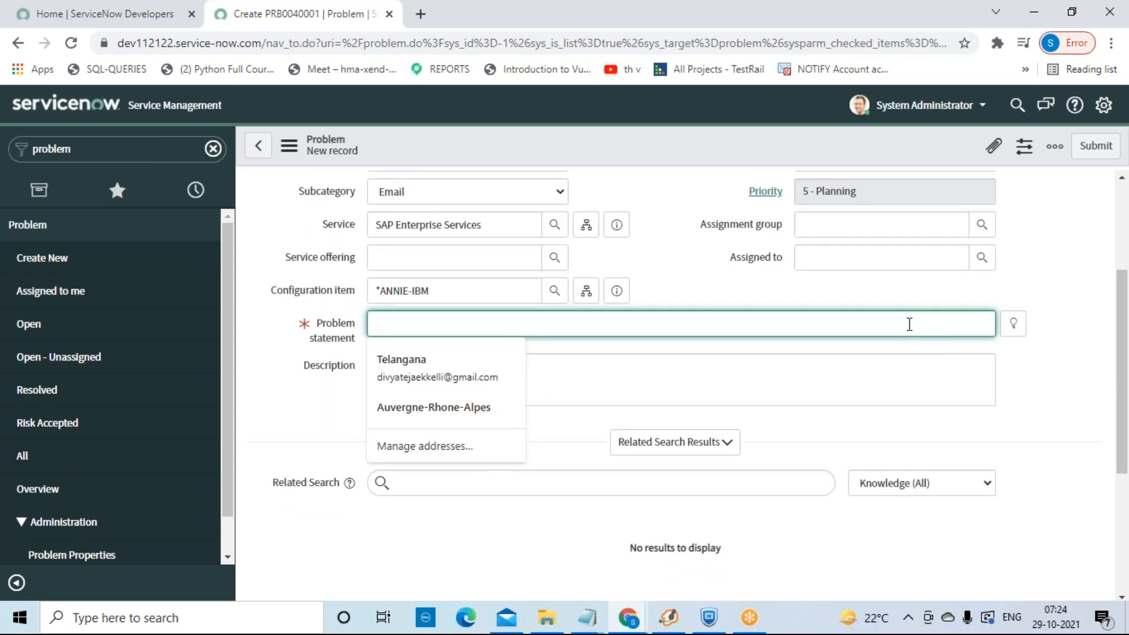
type("L")
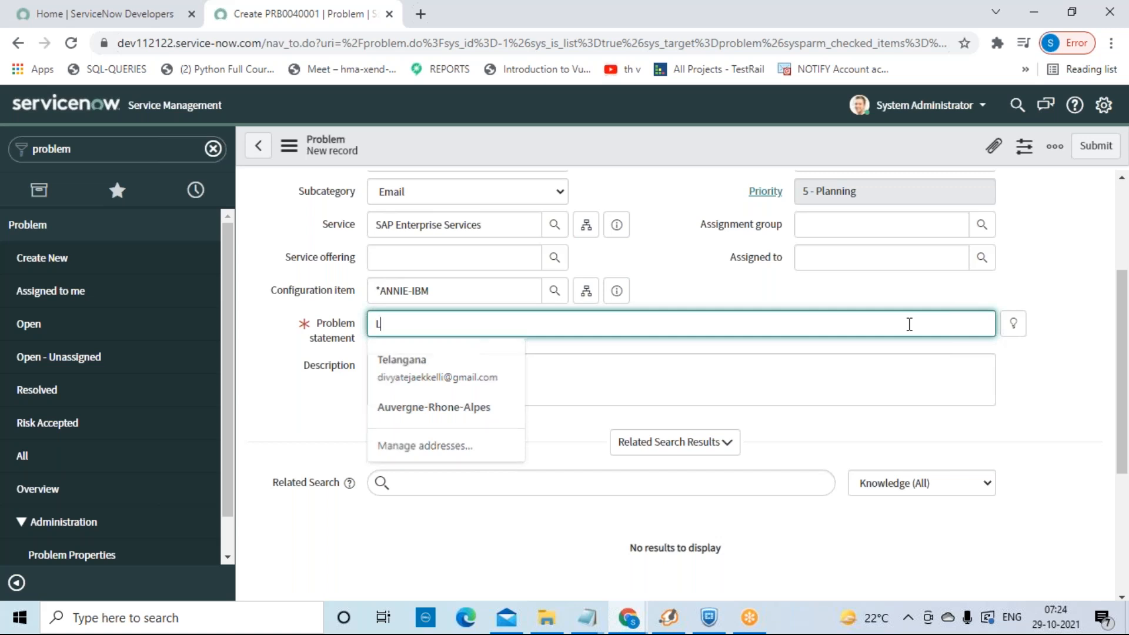
type("aptop i")
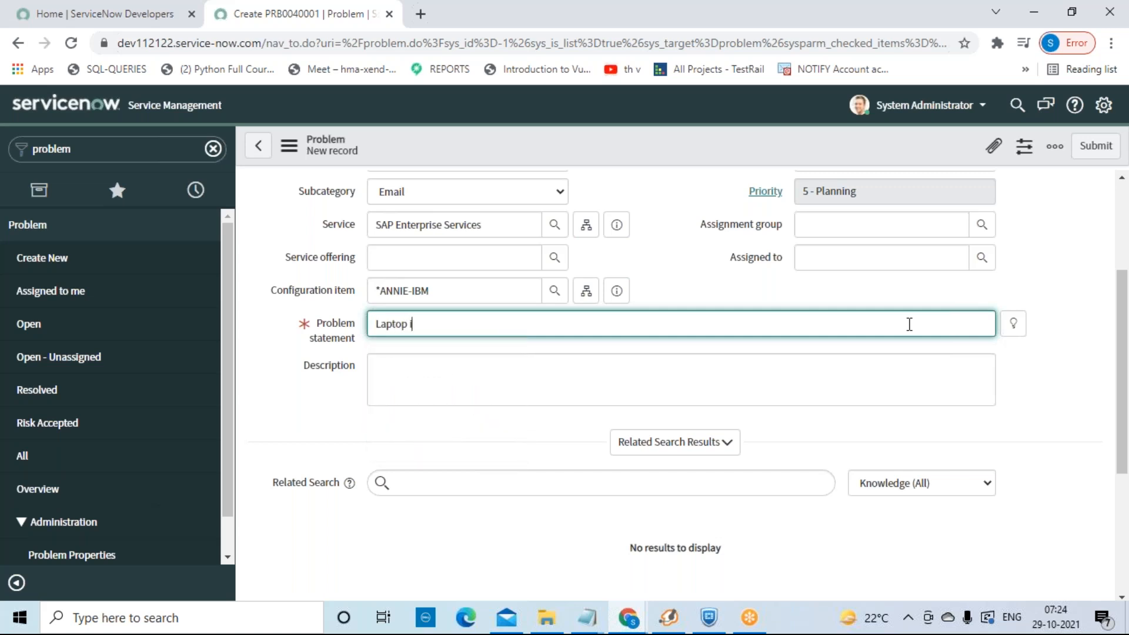
type("ssue is not yet resolved by")
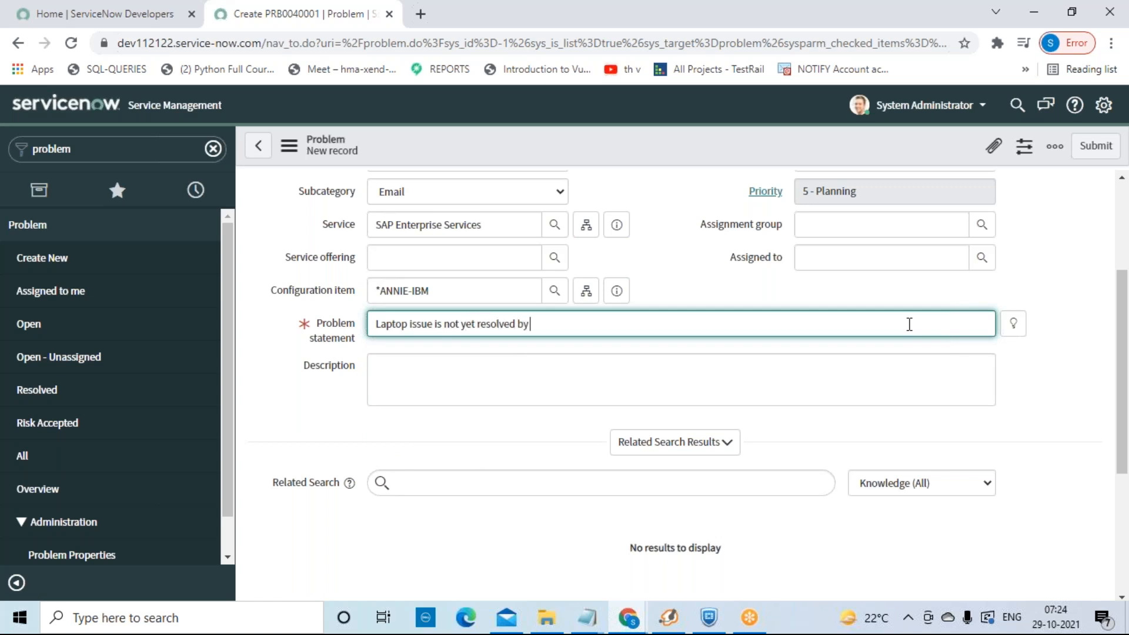
type(" Tech team development")
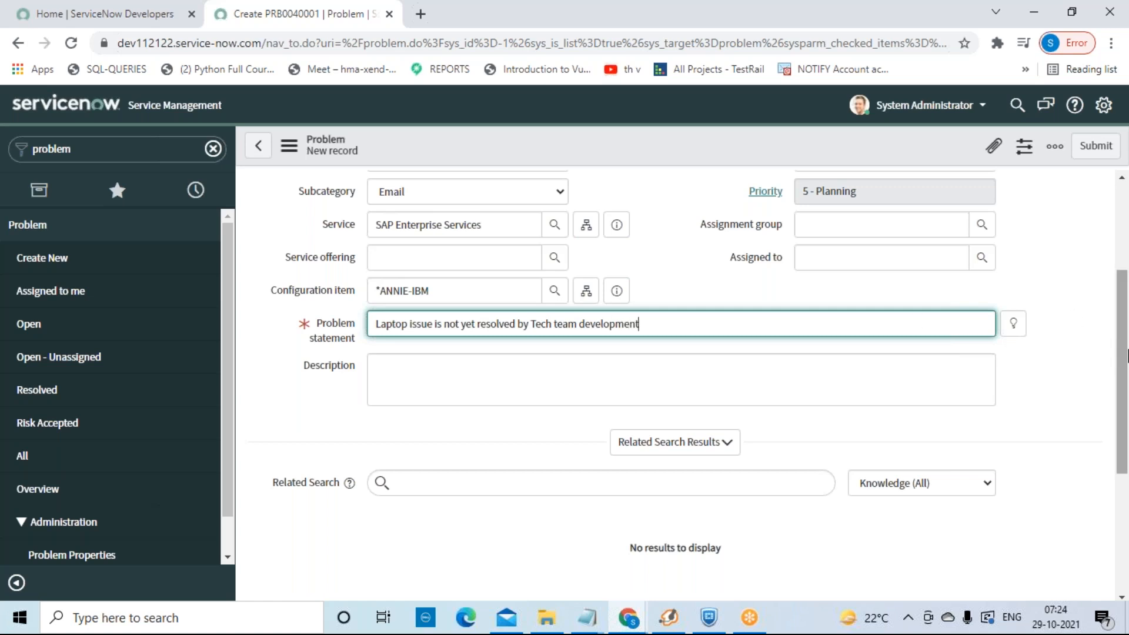
left_click_drag(1123, 356, 1124, 410)
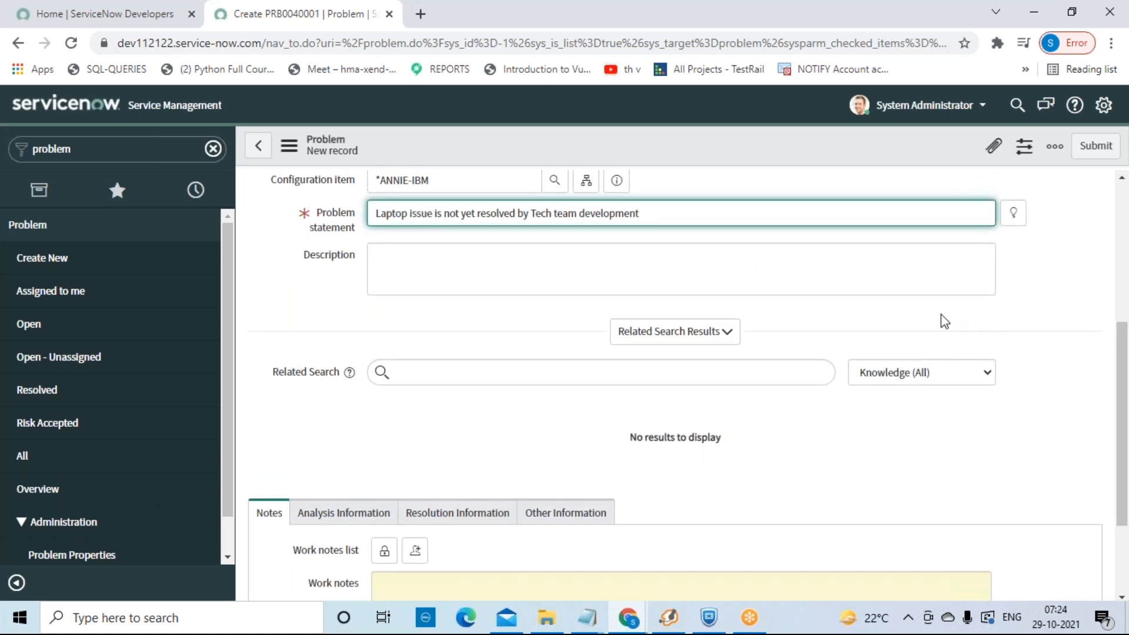
left_click(897, 279)
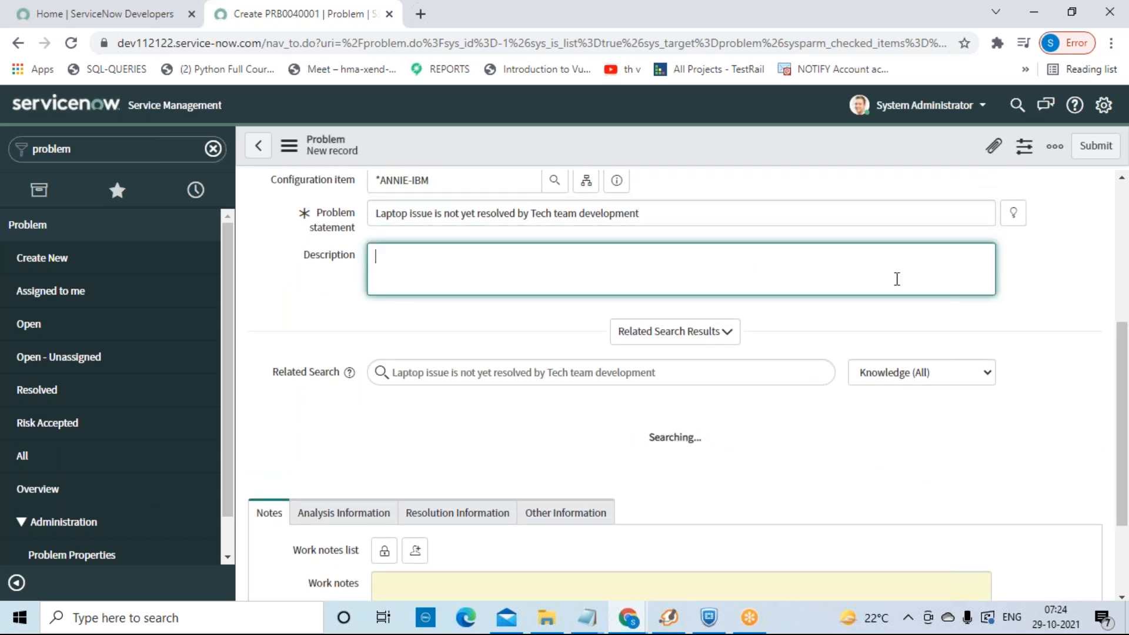
Step: Fill the Description with 'We can describe the things according to the value provided'
type("We can")
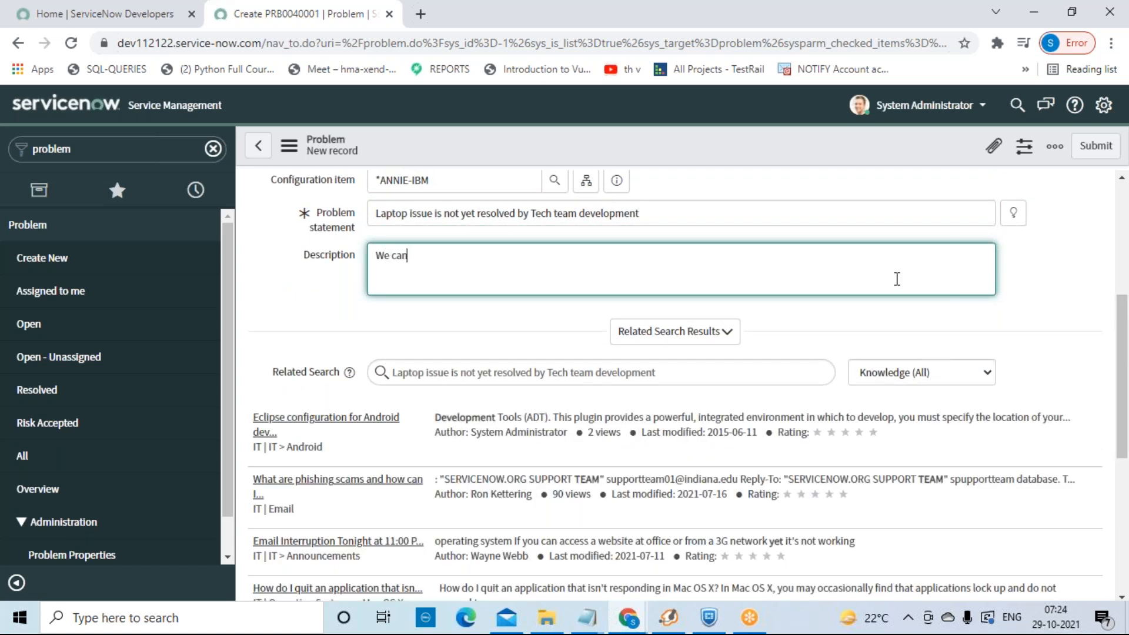
type(" describe the things according to the value provided")
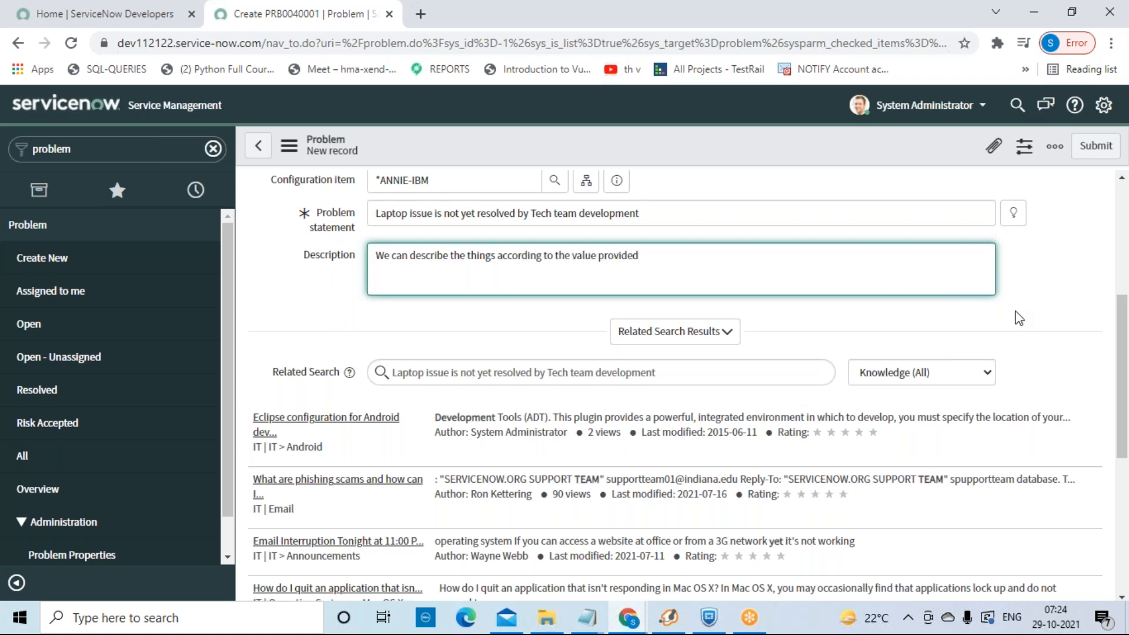
left_click(1088, 297)
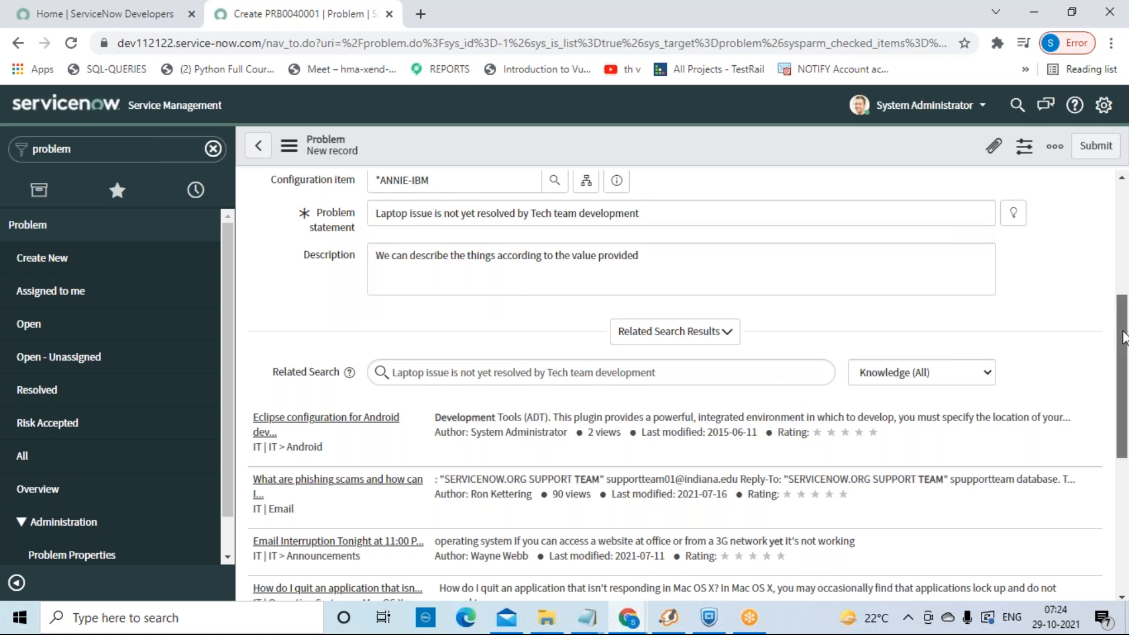
scroll(1123, 336, "down", 6)
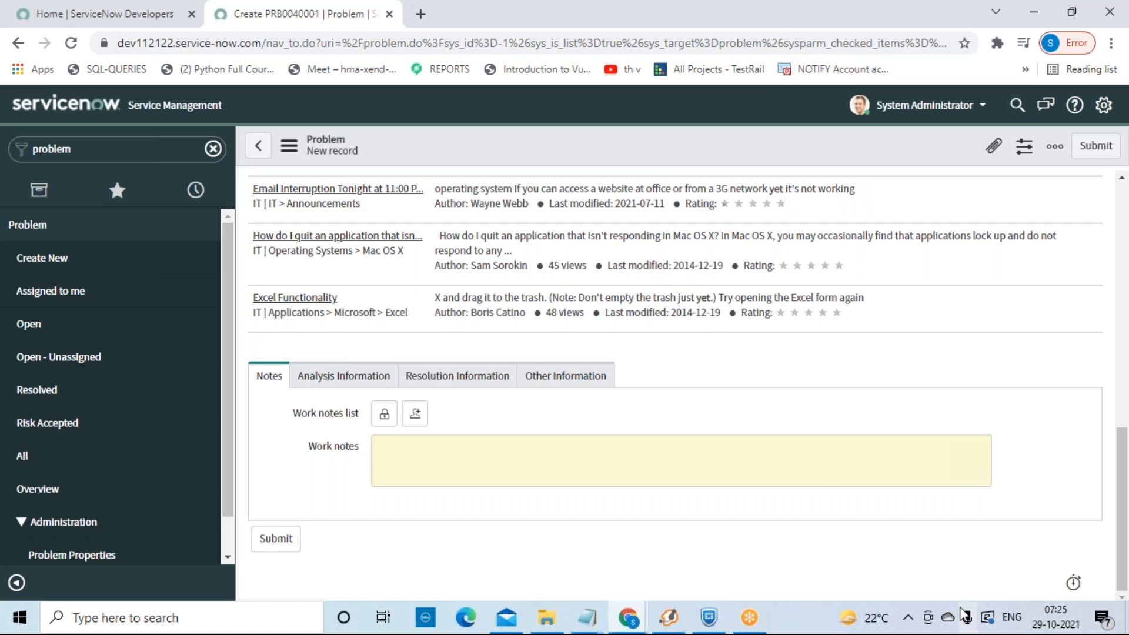
left_click(909, 619)
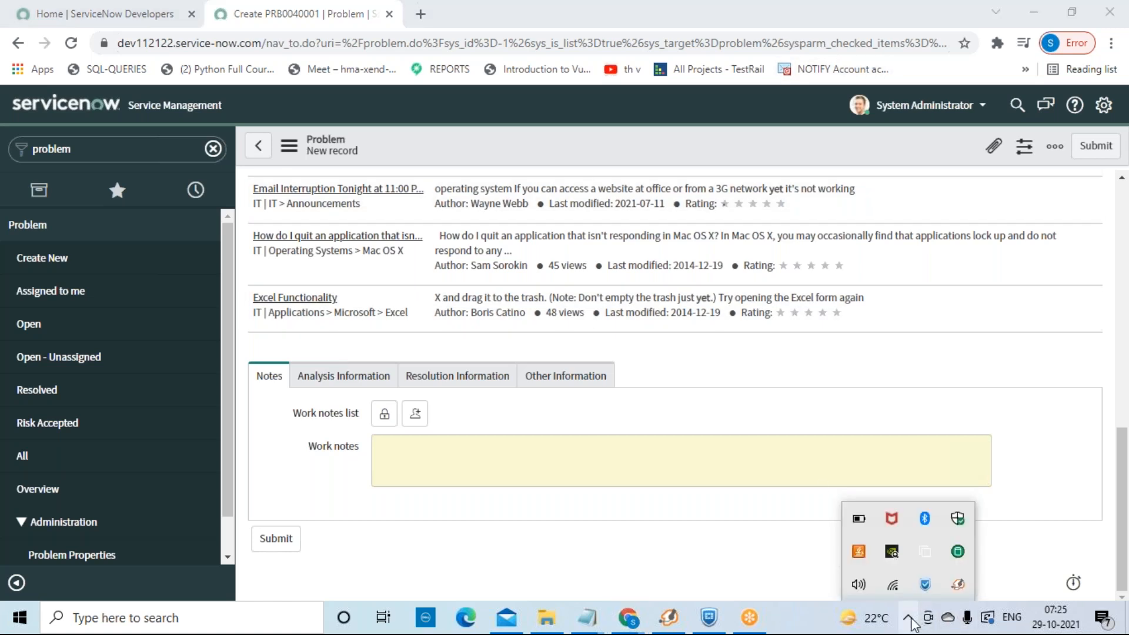
left_click(774, 566)
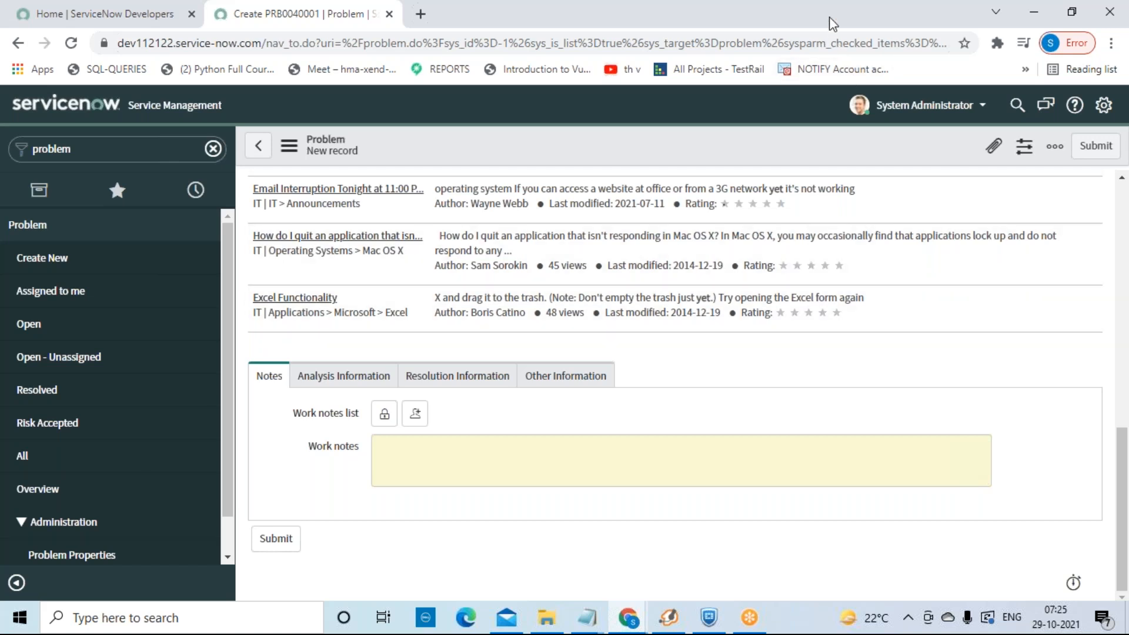
left_click(910, 618)
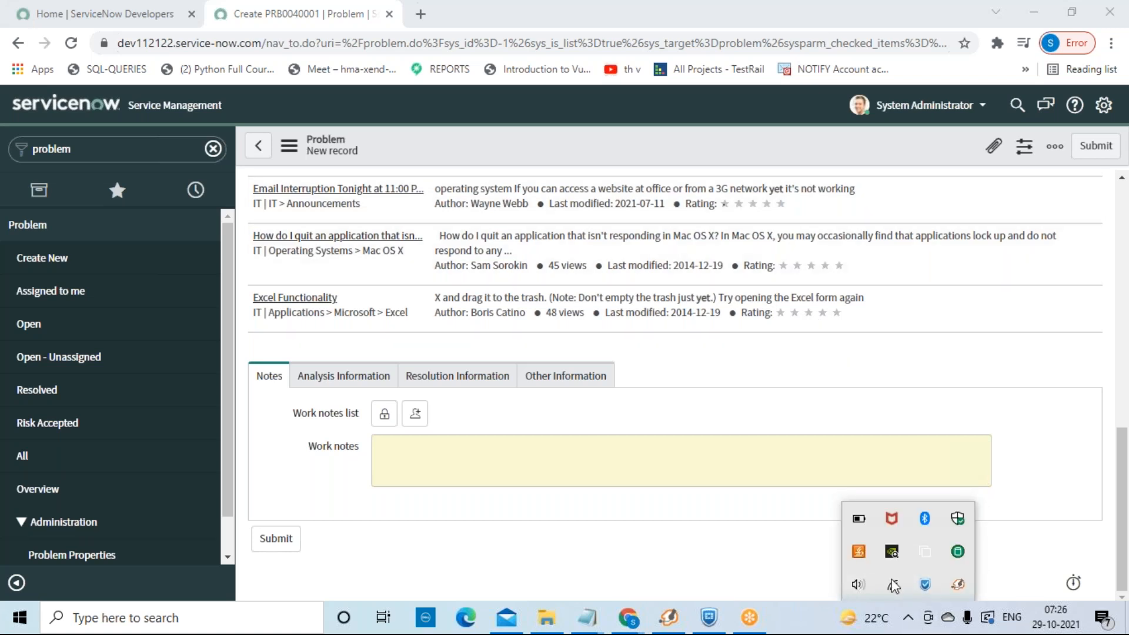
left_click(782, 414)
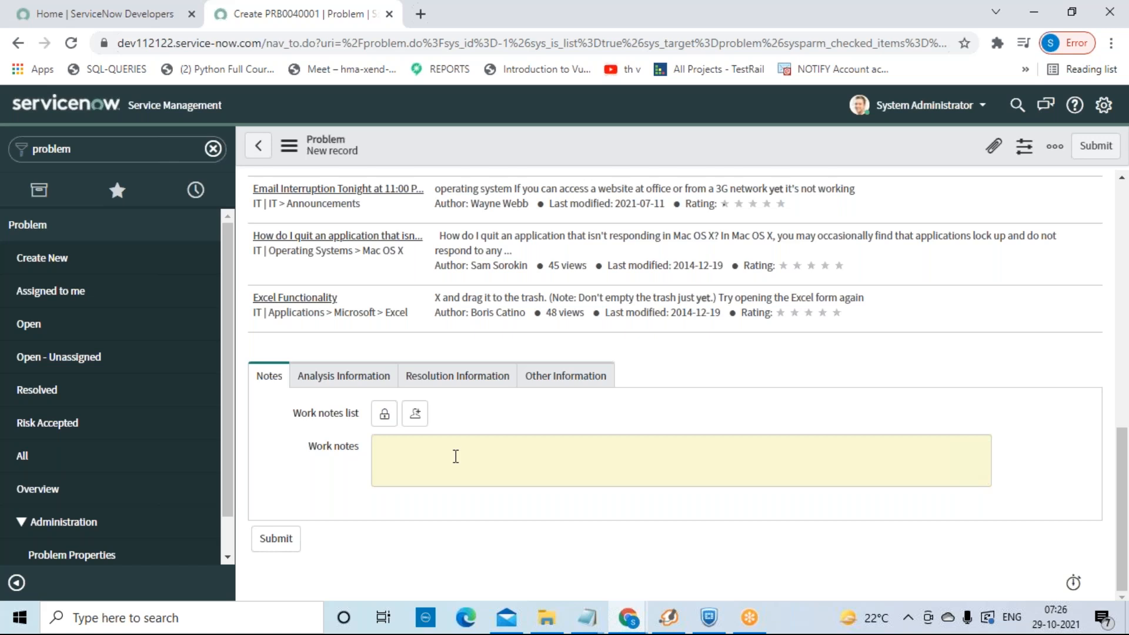
Step: Start a work note reading 'installation whilt', removing a stray '4' first
left_click(455, 456)
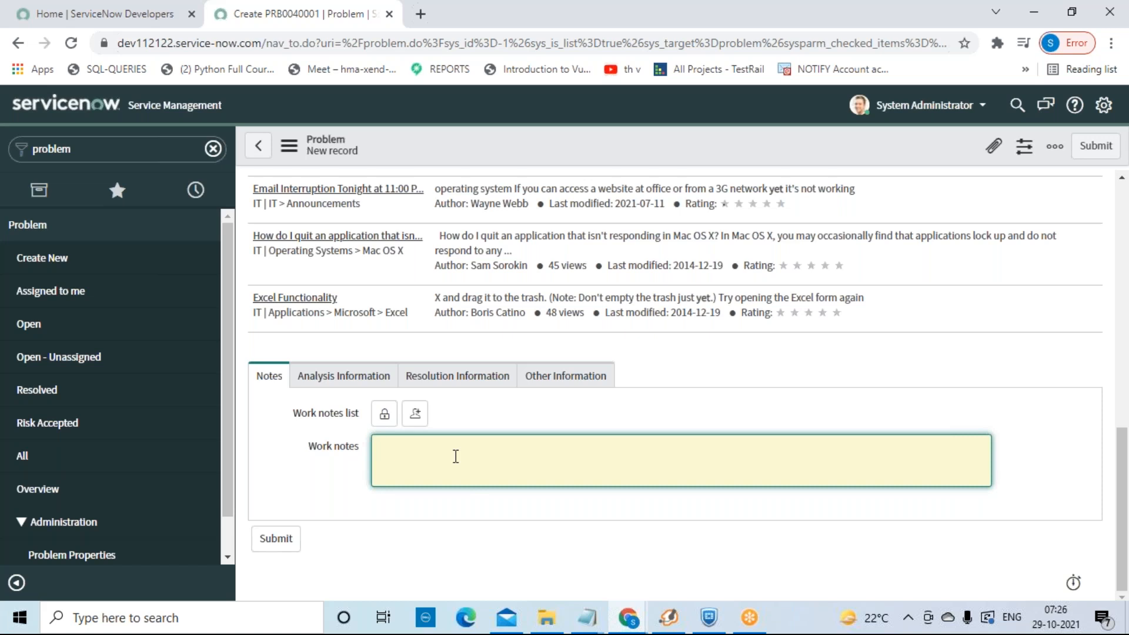
type("4")
key("BackSpace")
type("installation whilt")
left_click(354, 377)
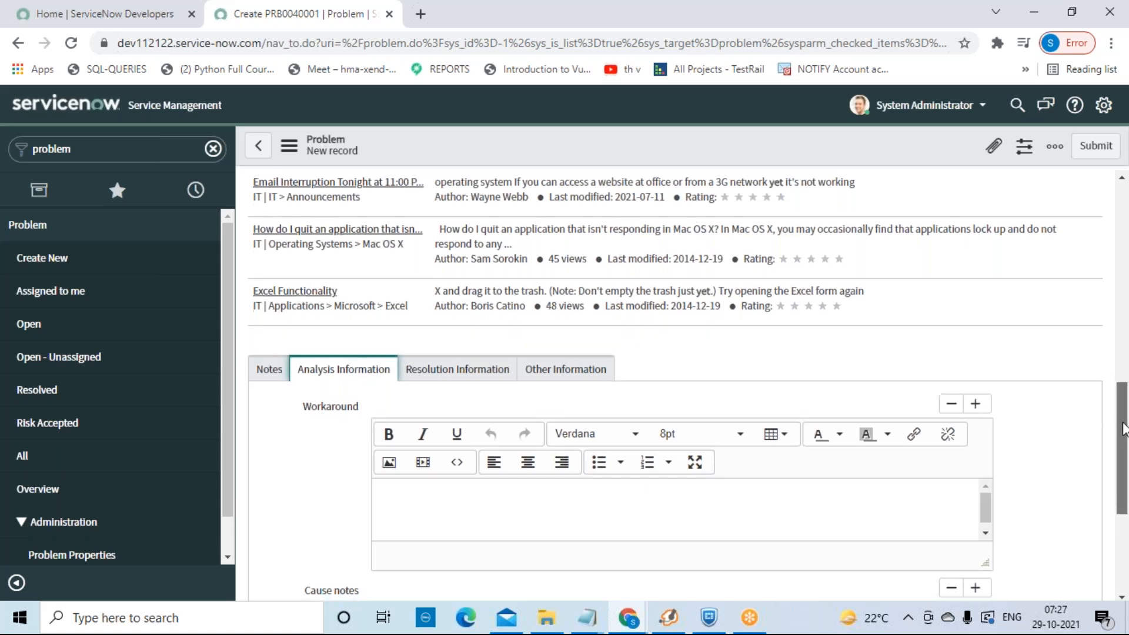
left_click_drag(1123, 422, 1123, 438)
left_click(927, 445)
left_click(486, 330)
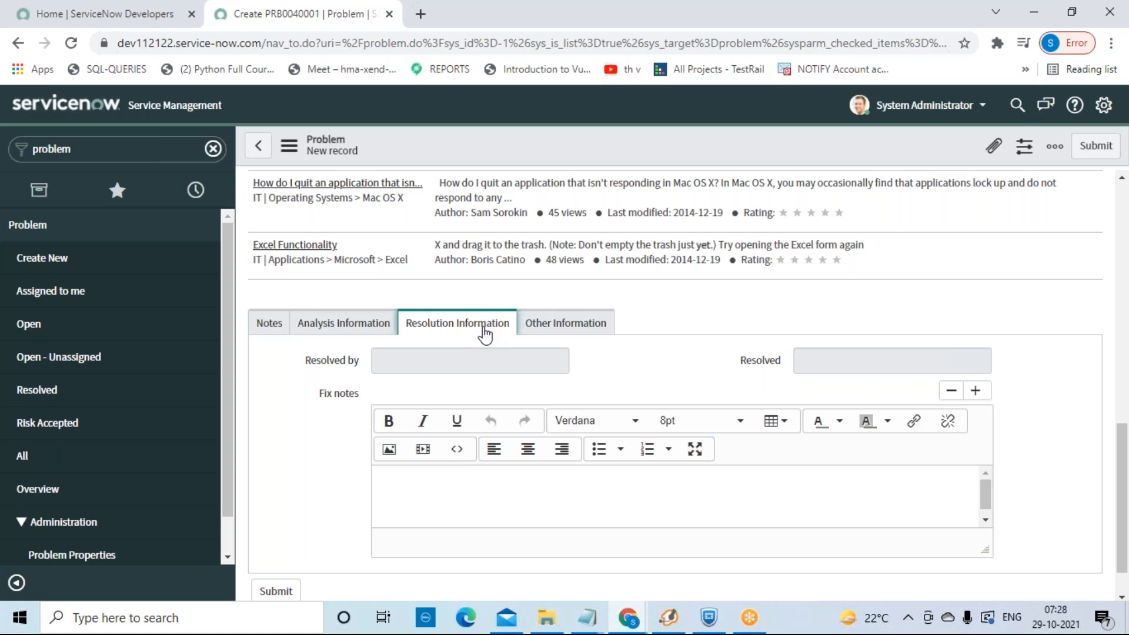
left_click(590, 327)
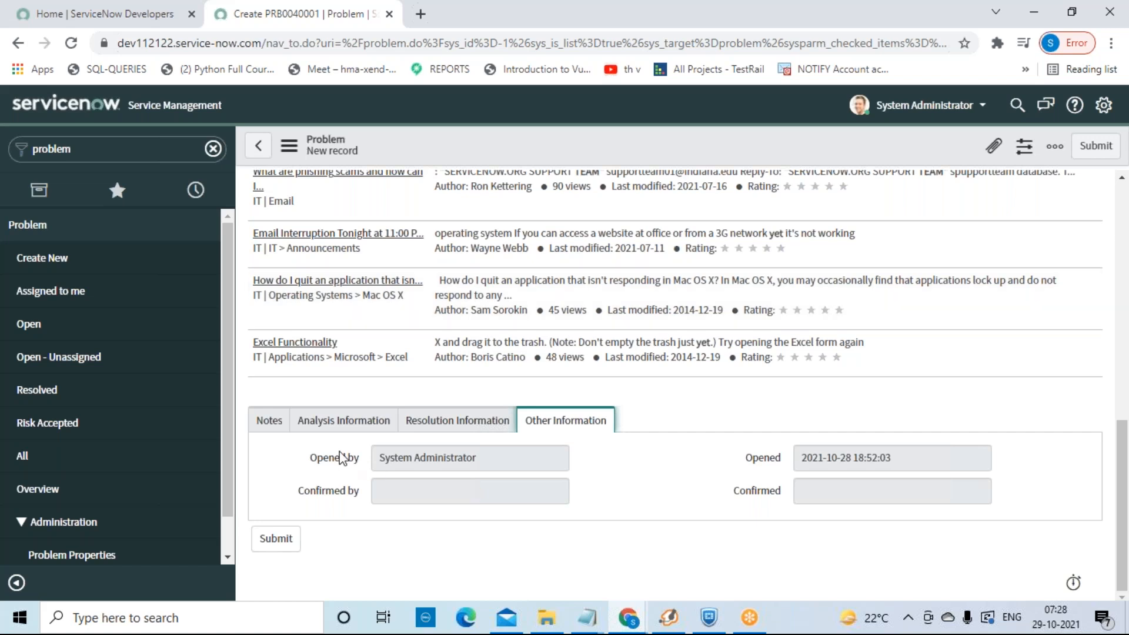
left_click(269, 422)
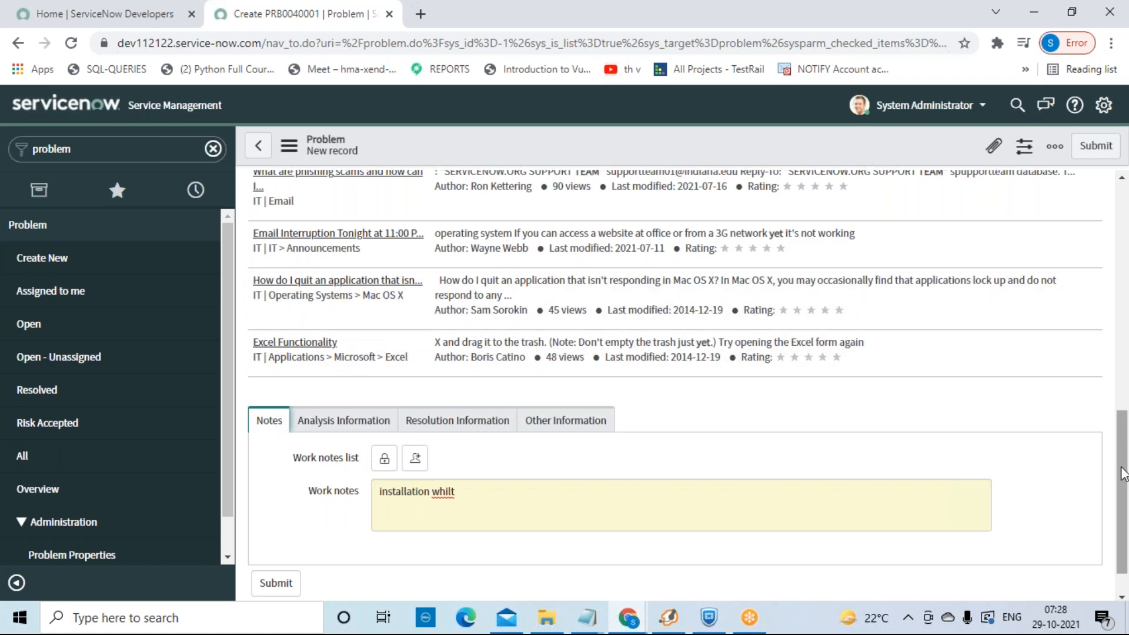
left_click_drag(1122, 478, 1123, 479)
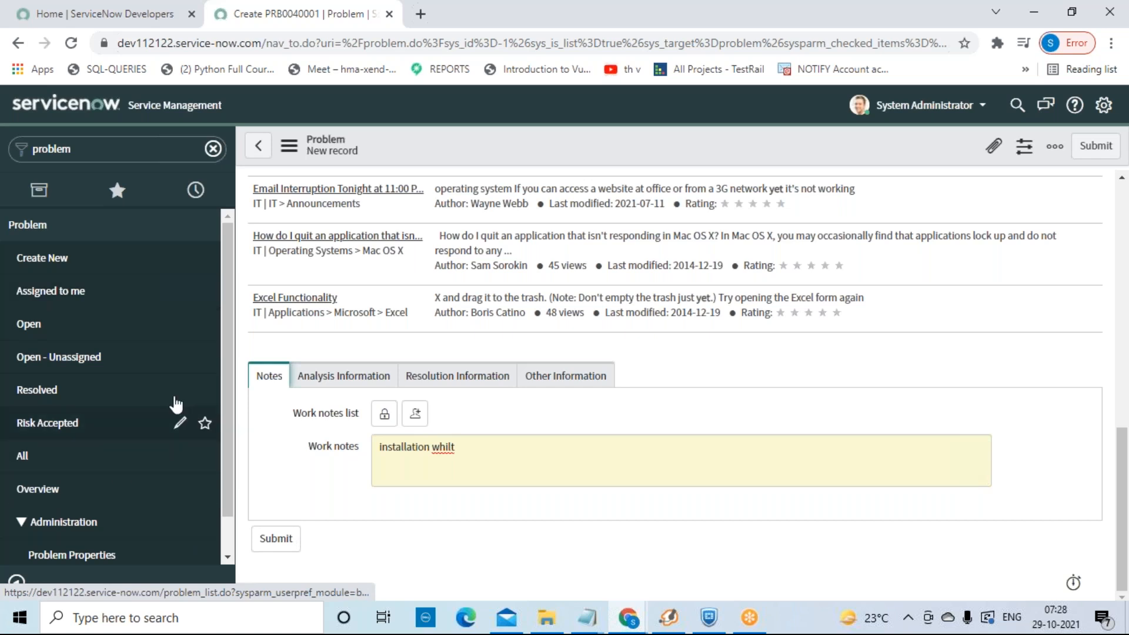
Step: Submit the problem, then reopen PRB0040001 from the Problem > Open list
left_click(289, 542)
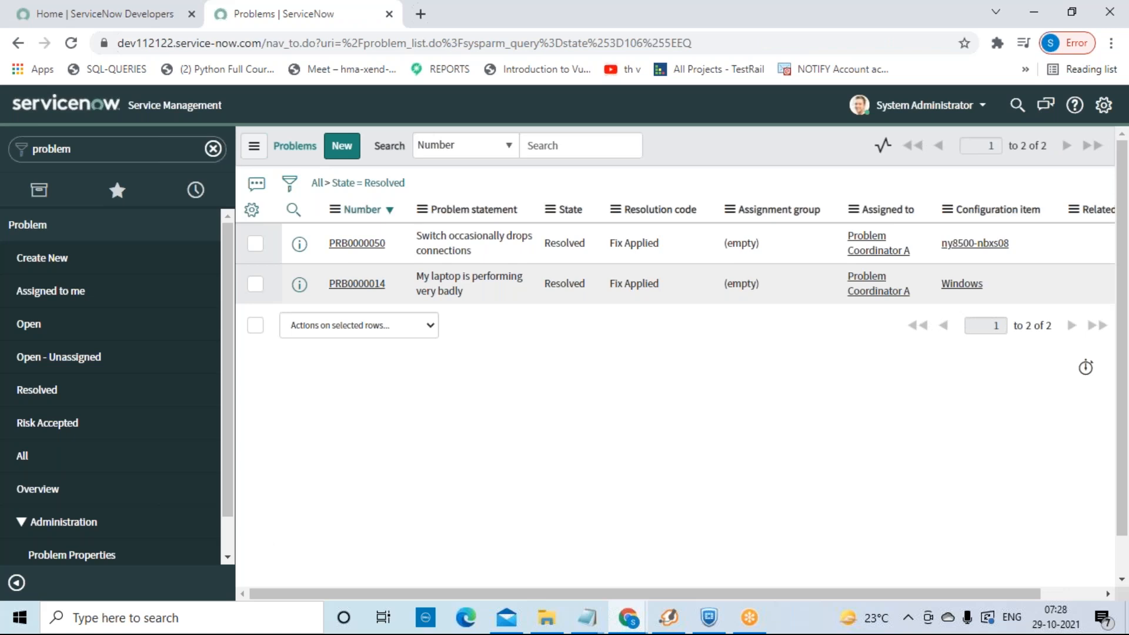
left_click(58, 336)
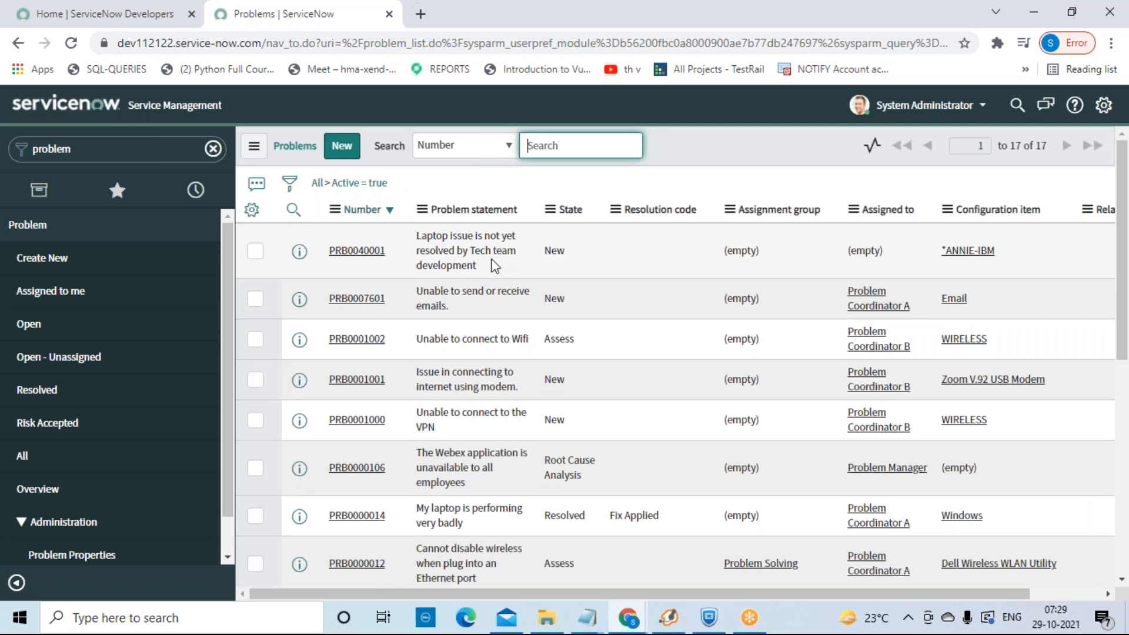
left_click(354, 251)
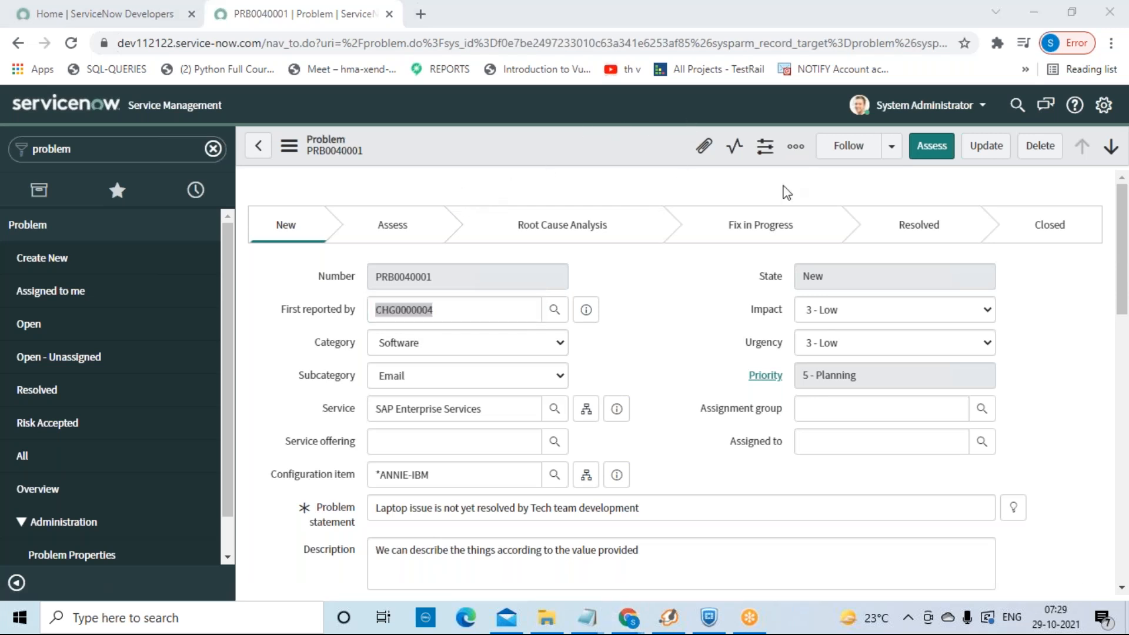
Step: Move PRB0040001 to Assess with Problem Administrator assigned, then confirm into Root Cause Analysis
left_click(944, 158)
left_click(944, 158)
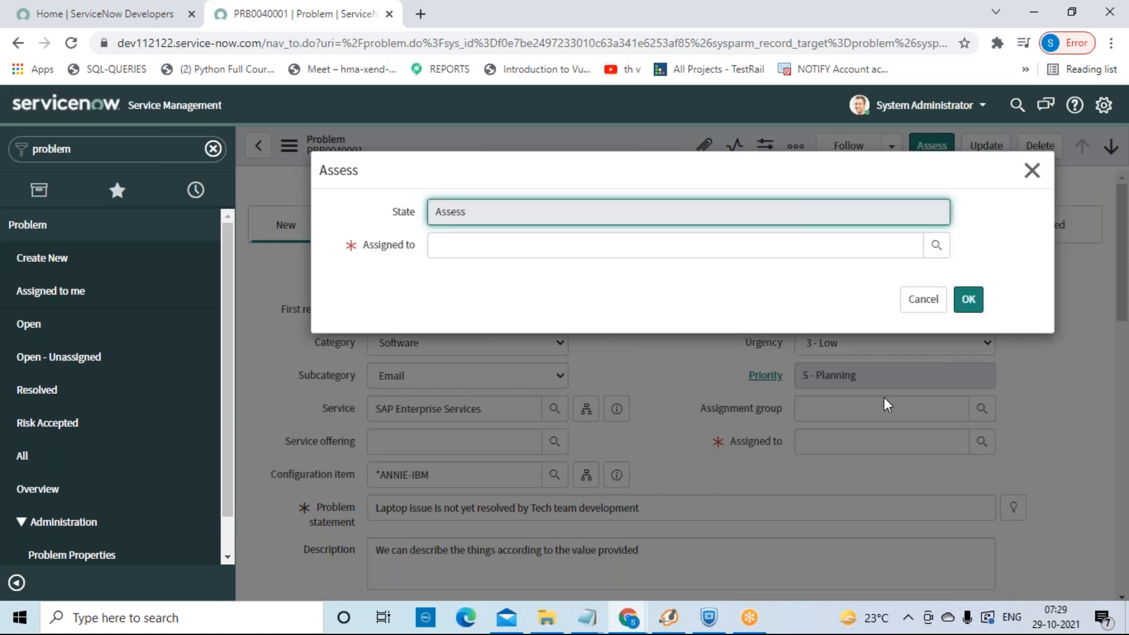
left_click(936, 245)
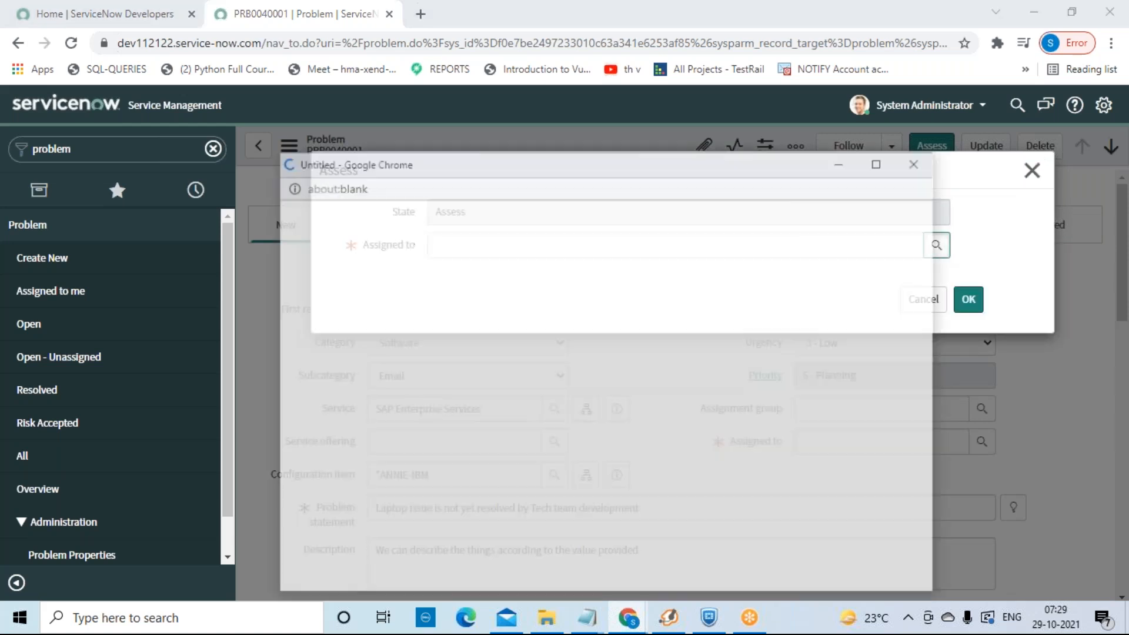
left_click(411, 312)
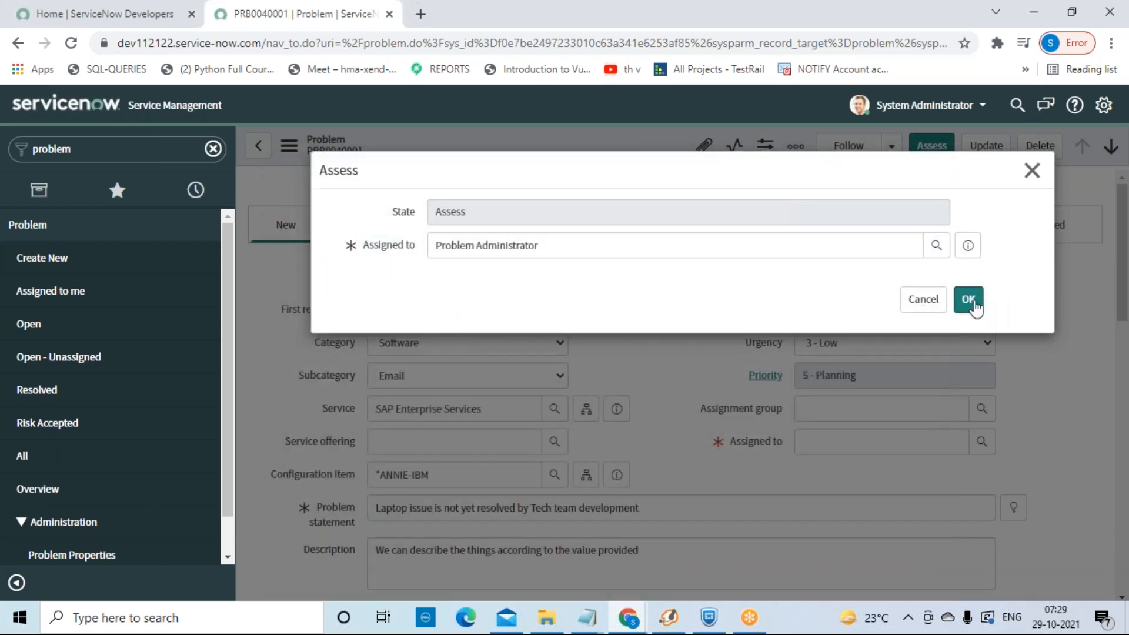
left_click(970, 303)
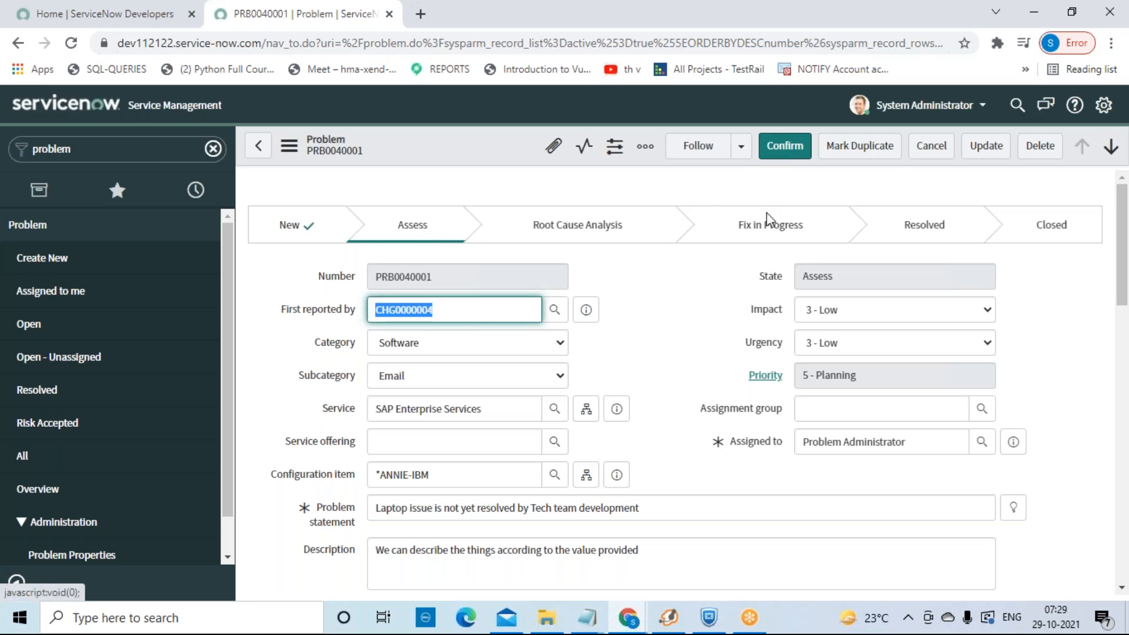
left_click(783, 150)
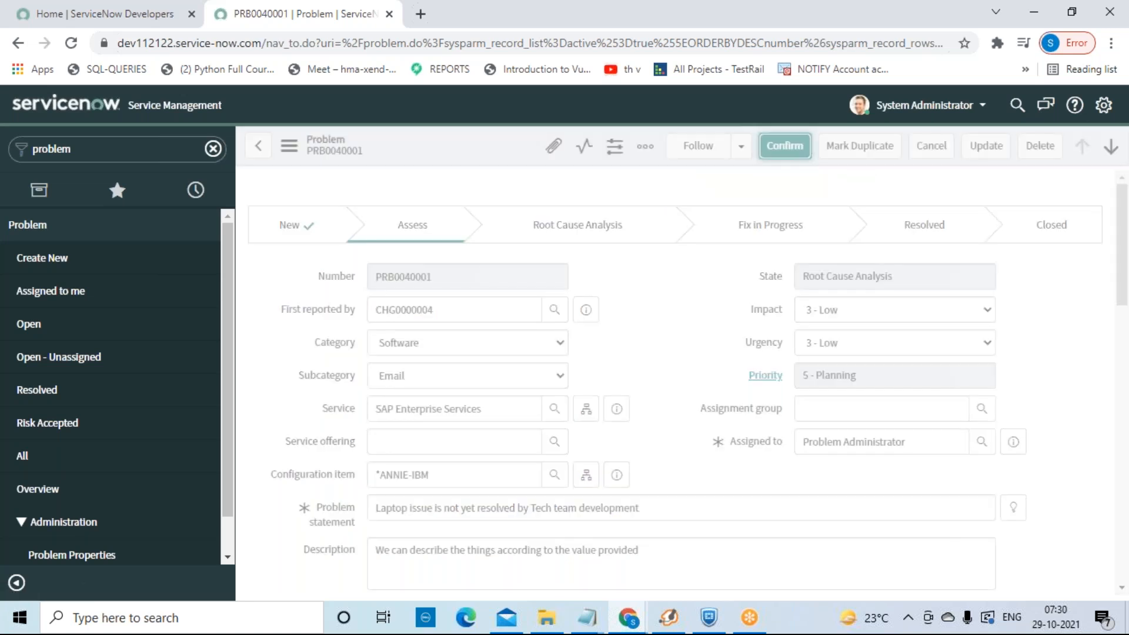
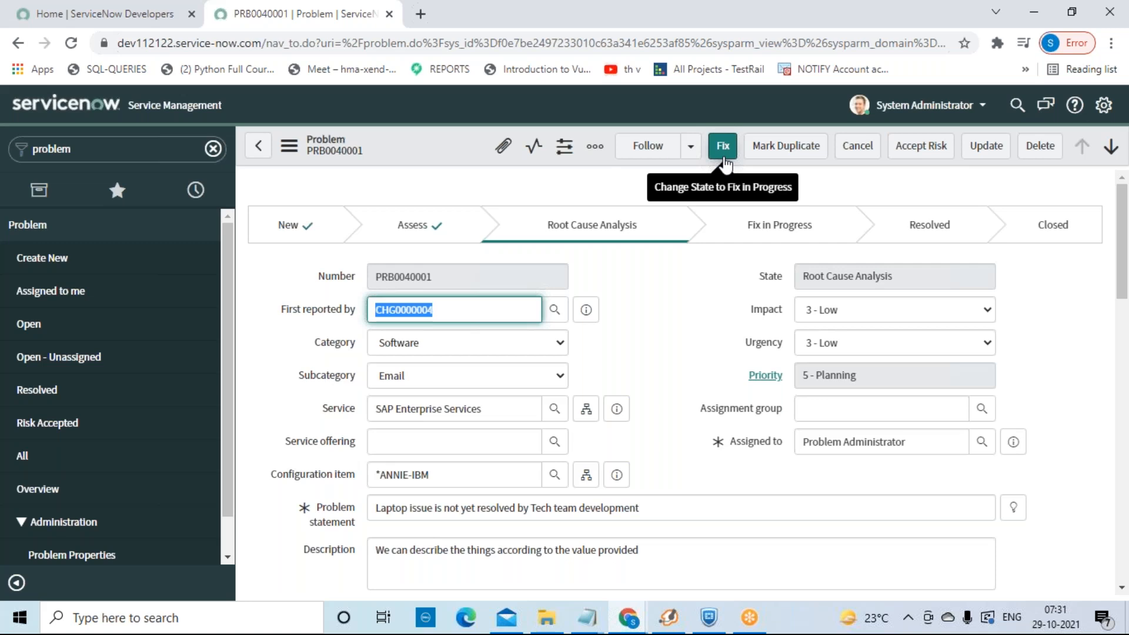
Step: Open the Fix dialog to move PRB0040001 into Fix in Progress
left_click(723, 148)
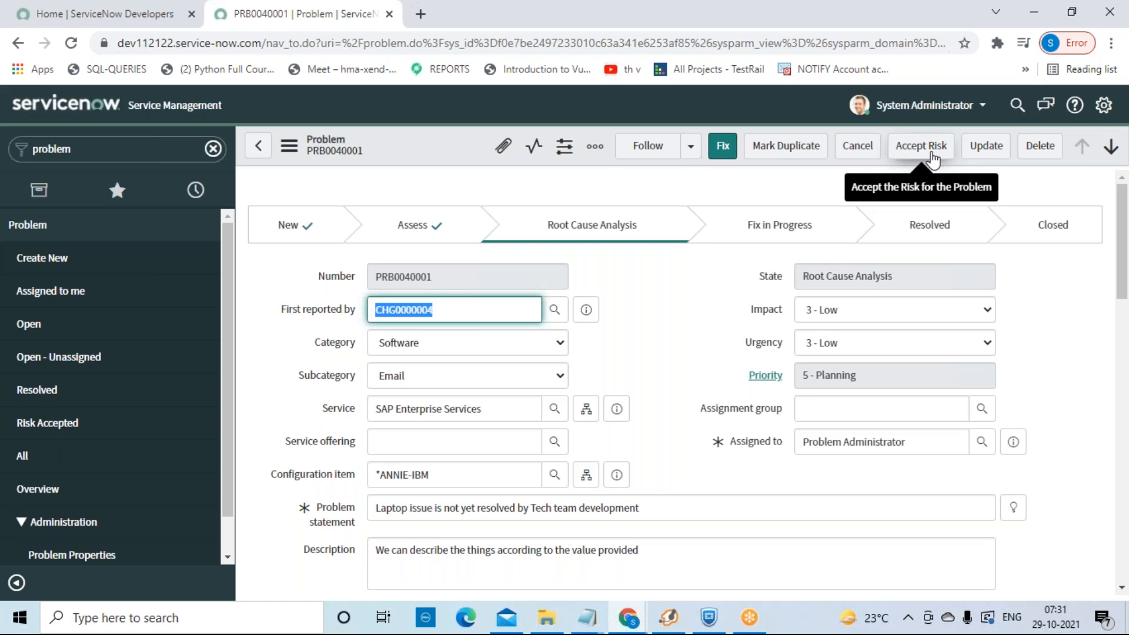
left_click(932, 159)
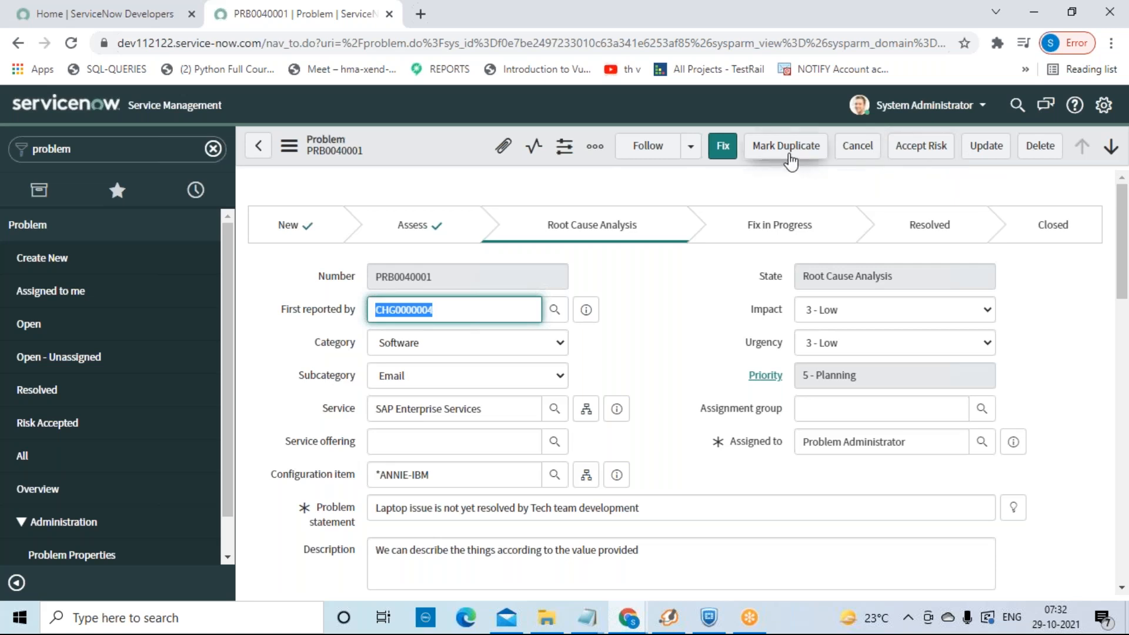
left_click(722, 154)
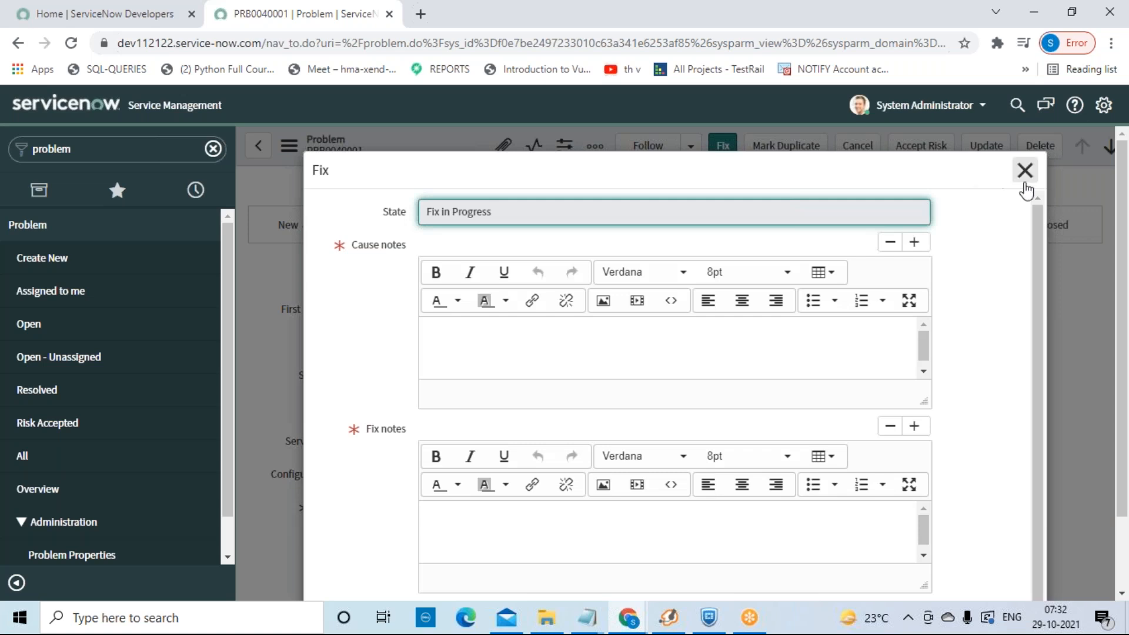
Step: Dismiss the Fix dialog unsaved, keeping PRB0040001 in Root Cause Analysis
left_click(1028, 180)
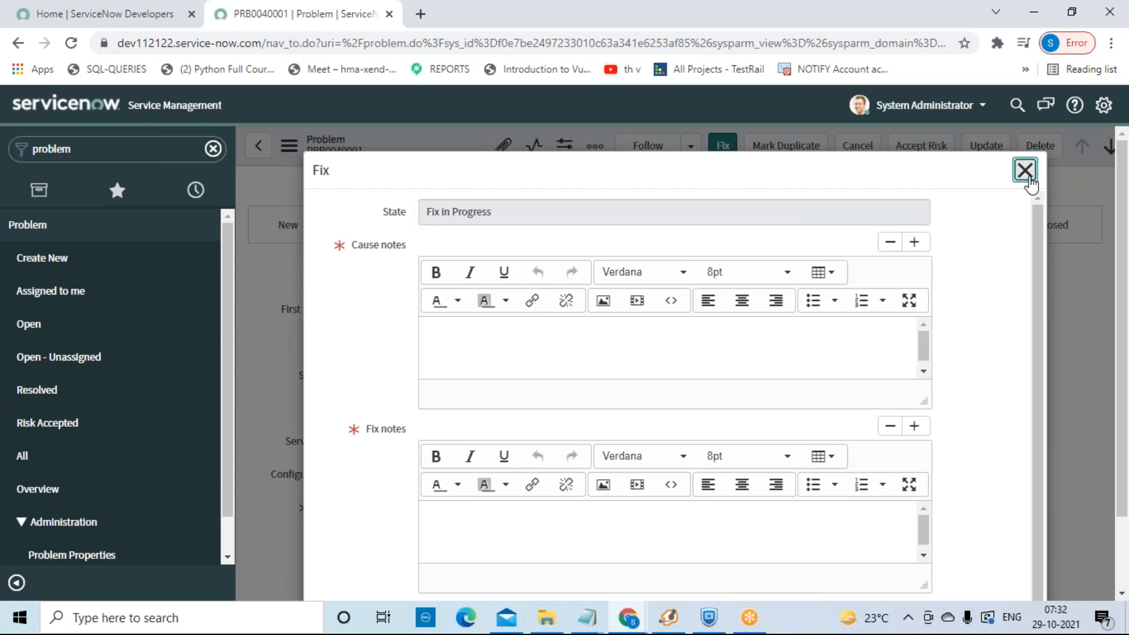
left_click(1028, 179)
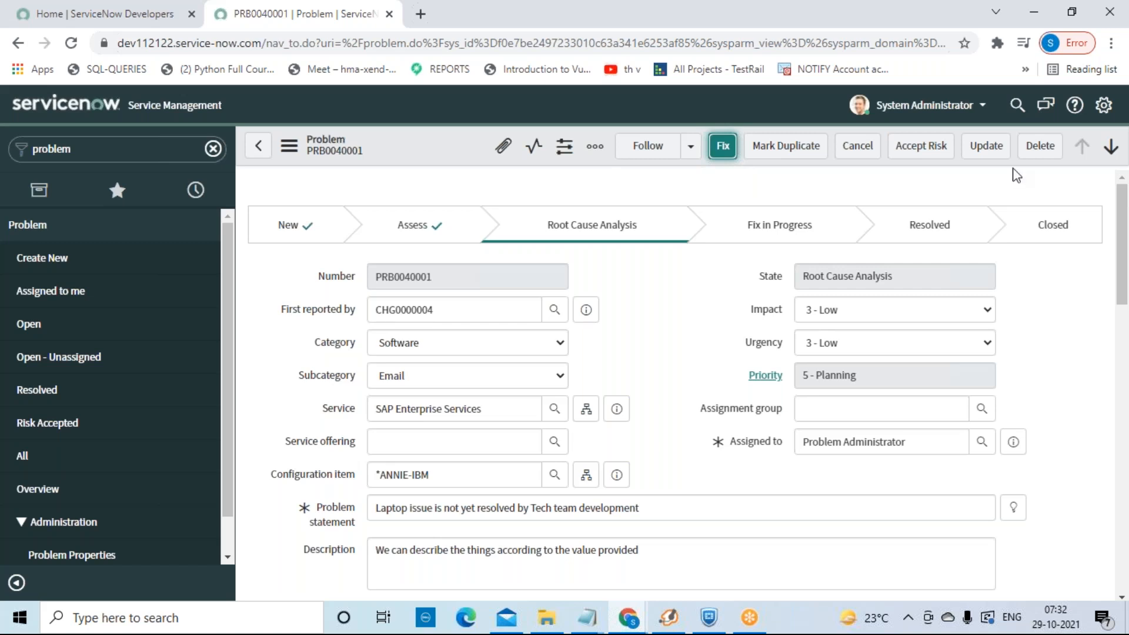
Step: Reopen the Fix dialog and enter cause notes 'iop' and fix notes 'kkl'
left_click(722, 147)
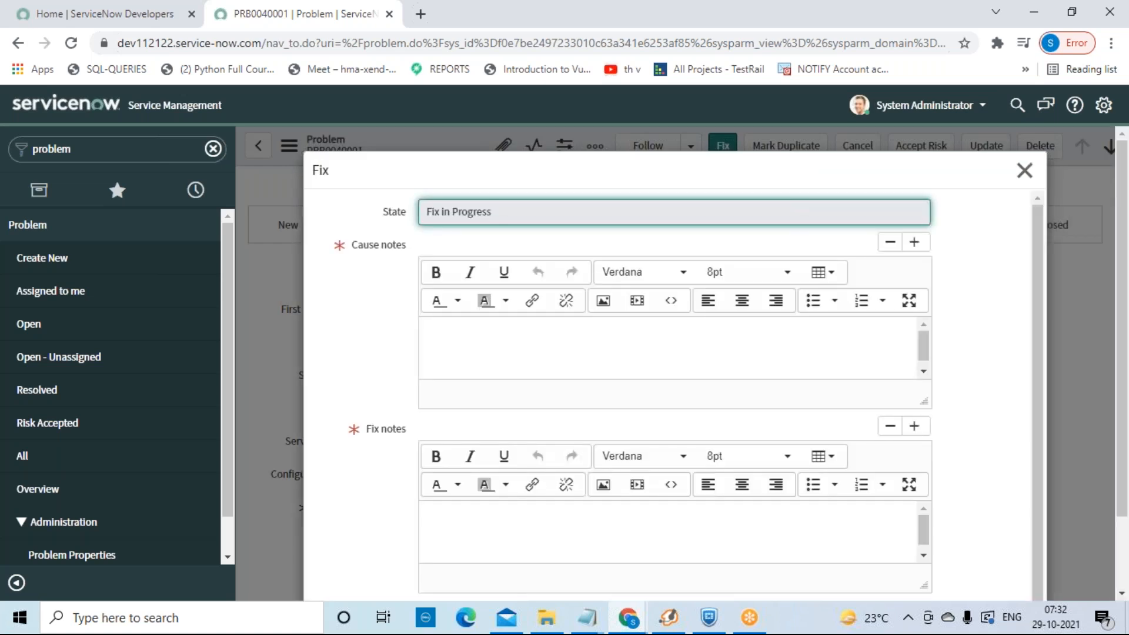
left_click(583, 352)
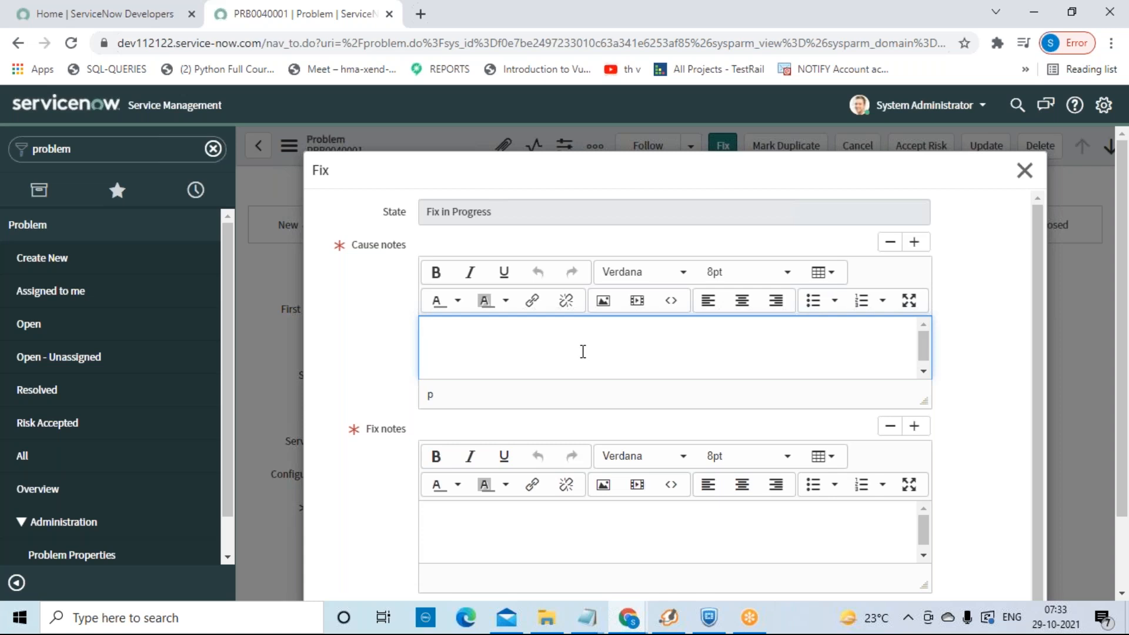
type("iop")
left_click(556, 537)
type("kkl")
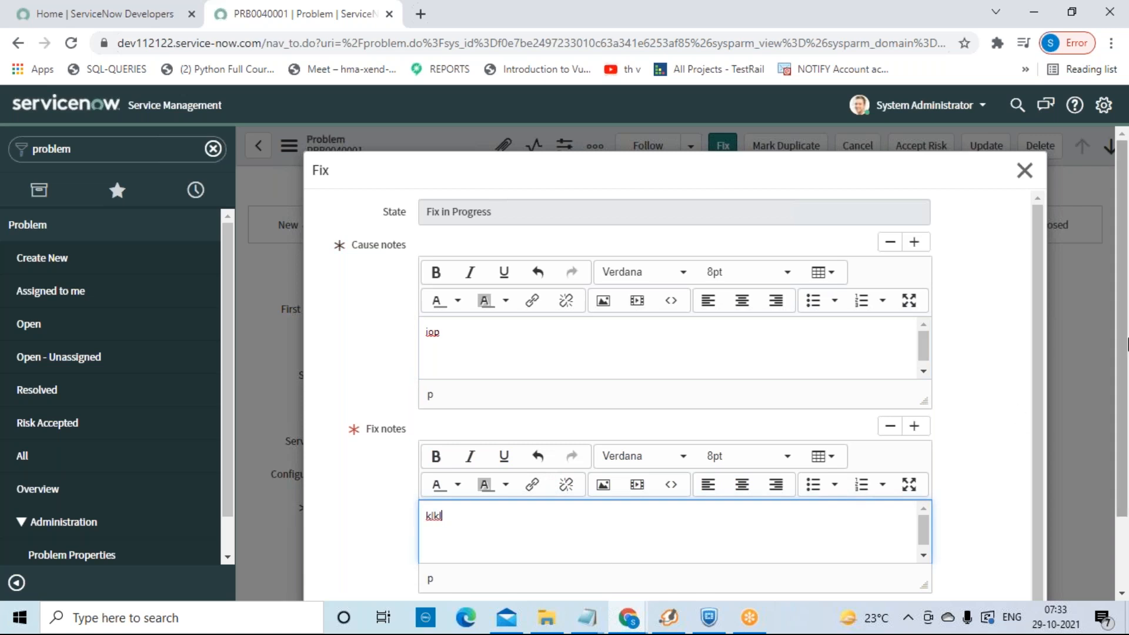
scroll(1124, 345, "down", 3)
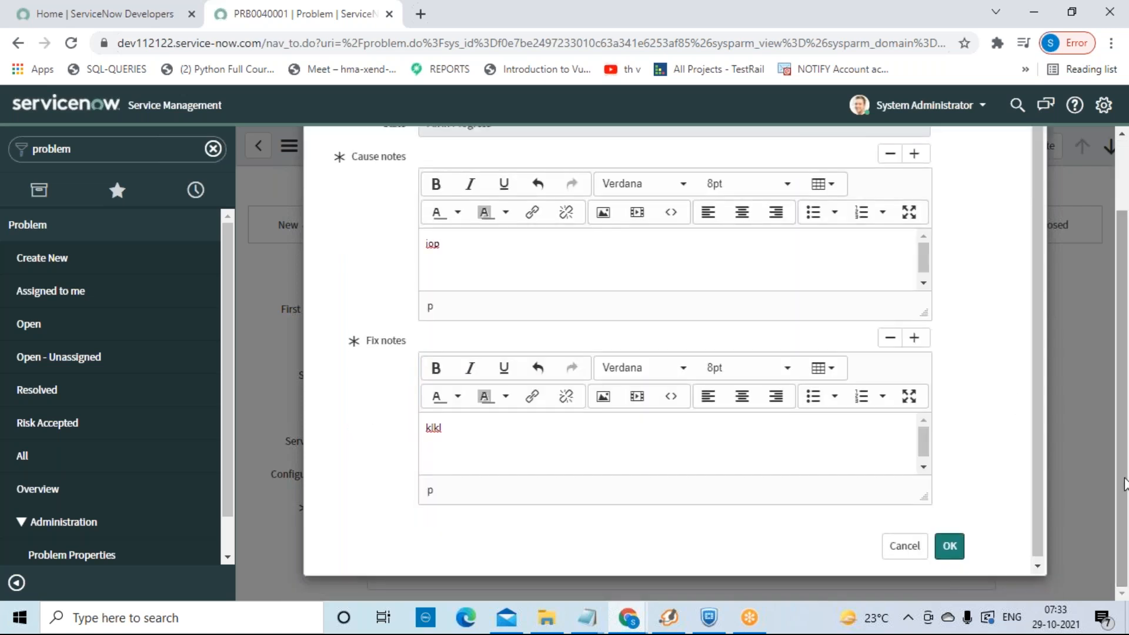
Step: Submit the notes to put PRB0040001 in Fix in Progress, then resolve it
left_click(954, 548)
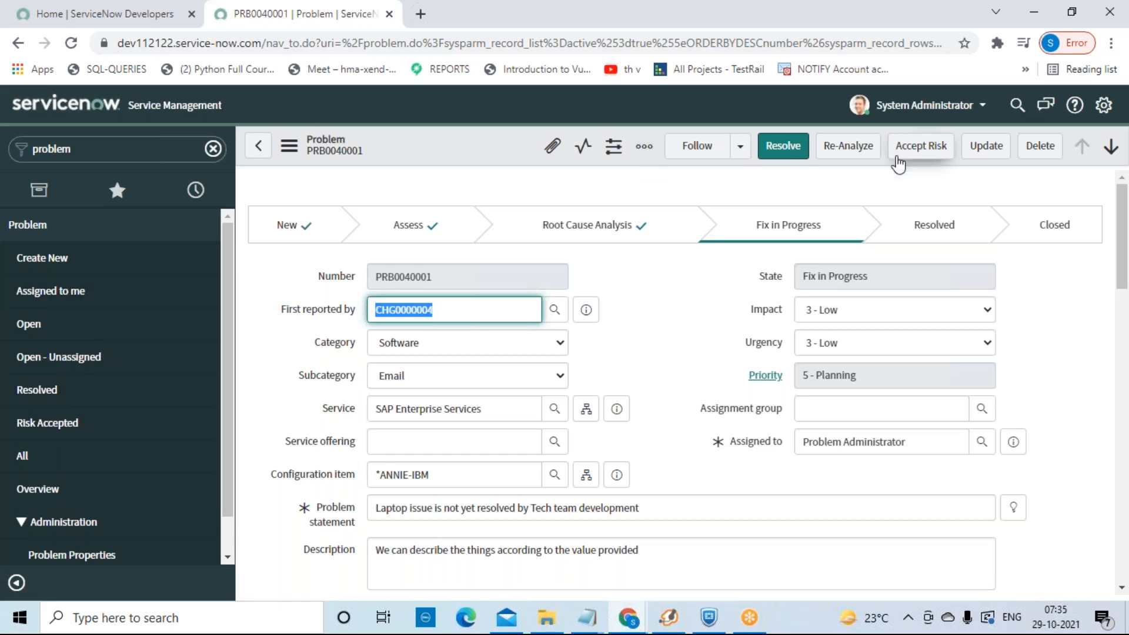
left_click(787, 151)
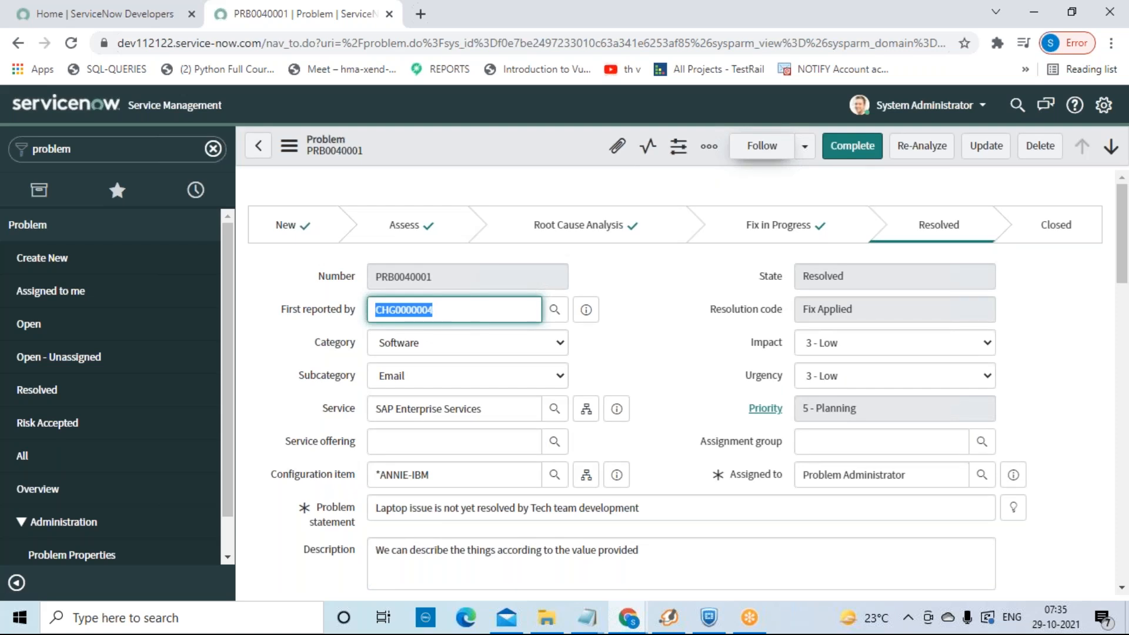
Step: Complete problem PRB0040001 with resolution code Fix Applied
left_click(860, 154)
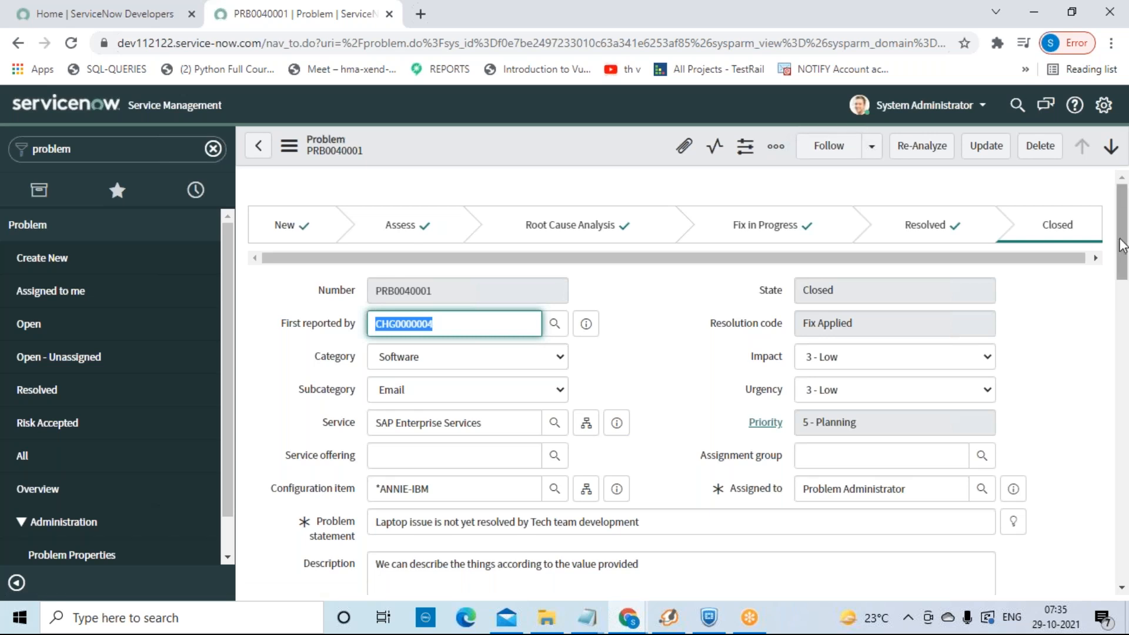
left_click_drag(1121, 246, 1094, 343)
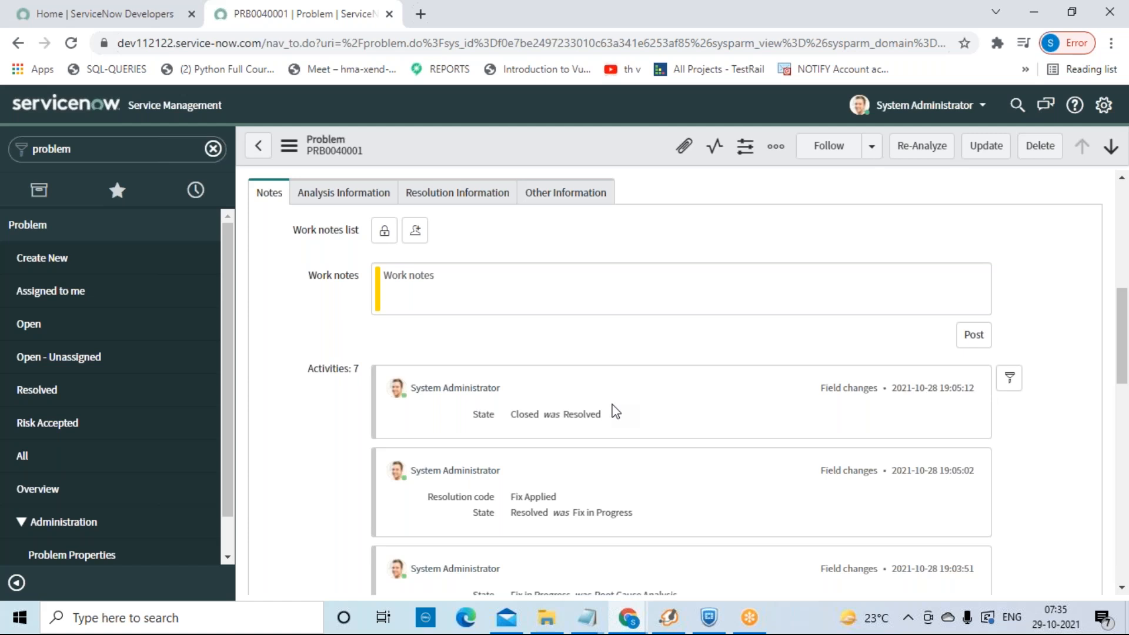
scroll(615, 411, "up", 5)
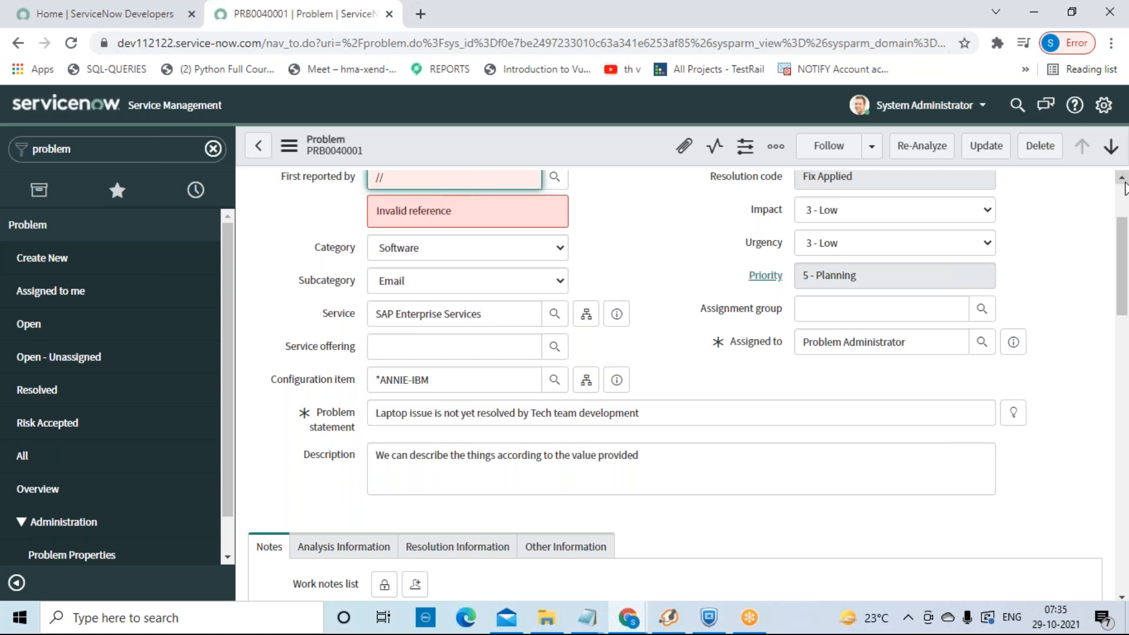
scroll(1119, 198, "up", 3)
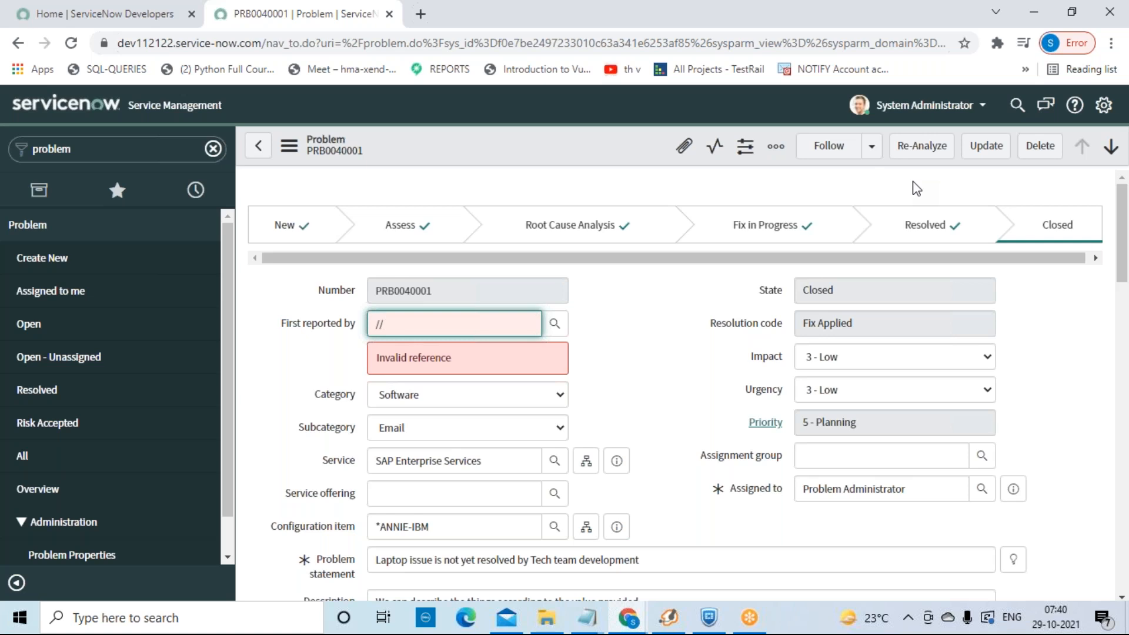
Step: Delete PRB0040001, confirm, and leave the page for the active Problems list
left_click(1040, 154)
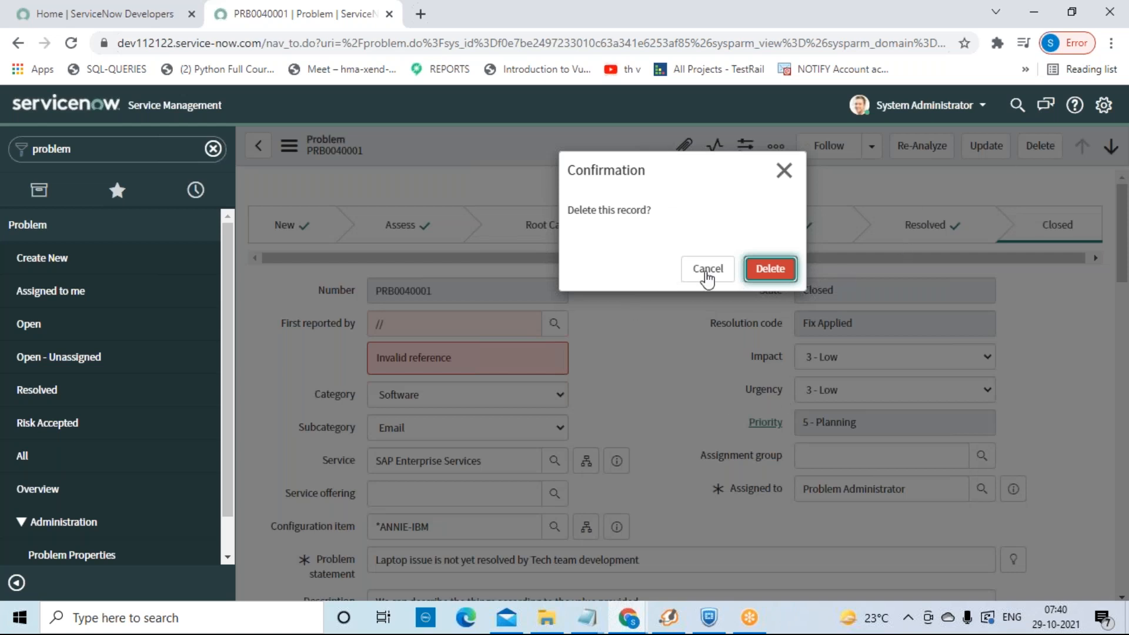
left_click(772, 275)
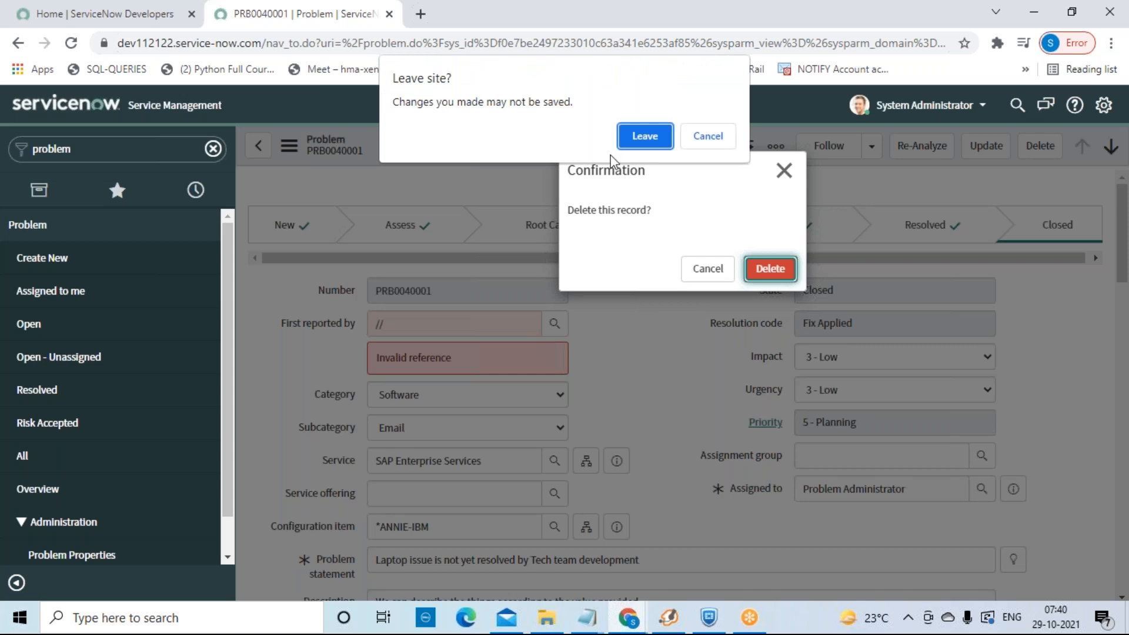
left_click(645, 137)
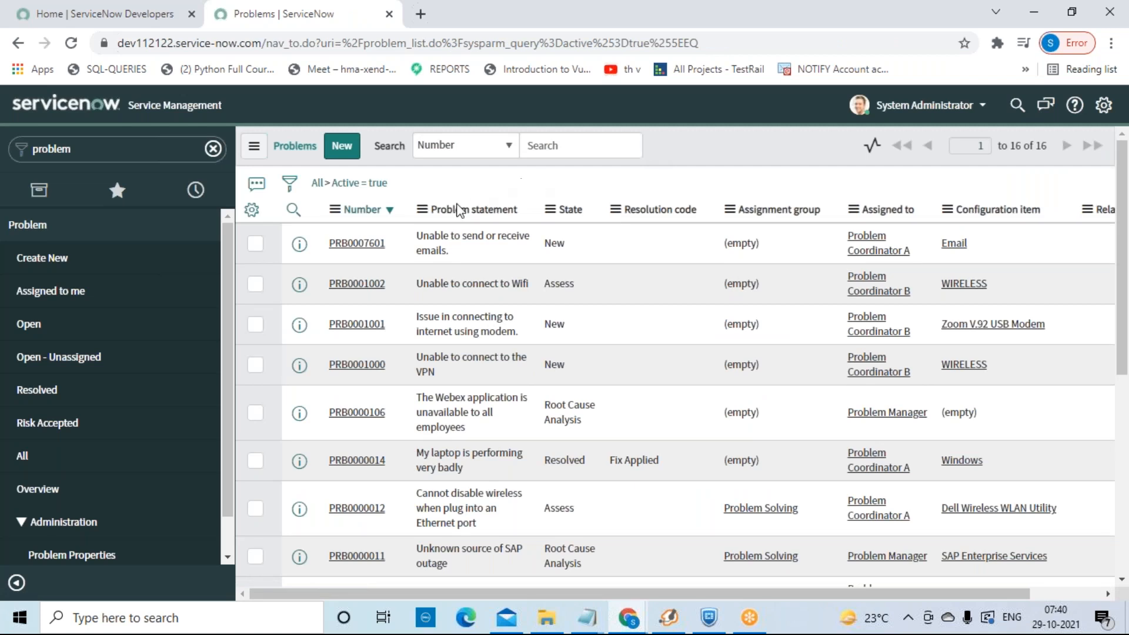
Step: Open PRB0007601 and bring up Add Incidents from its Incidents related list
left_click(363, 249)
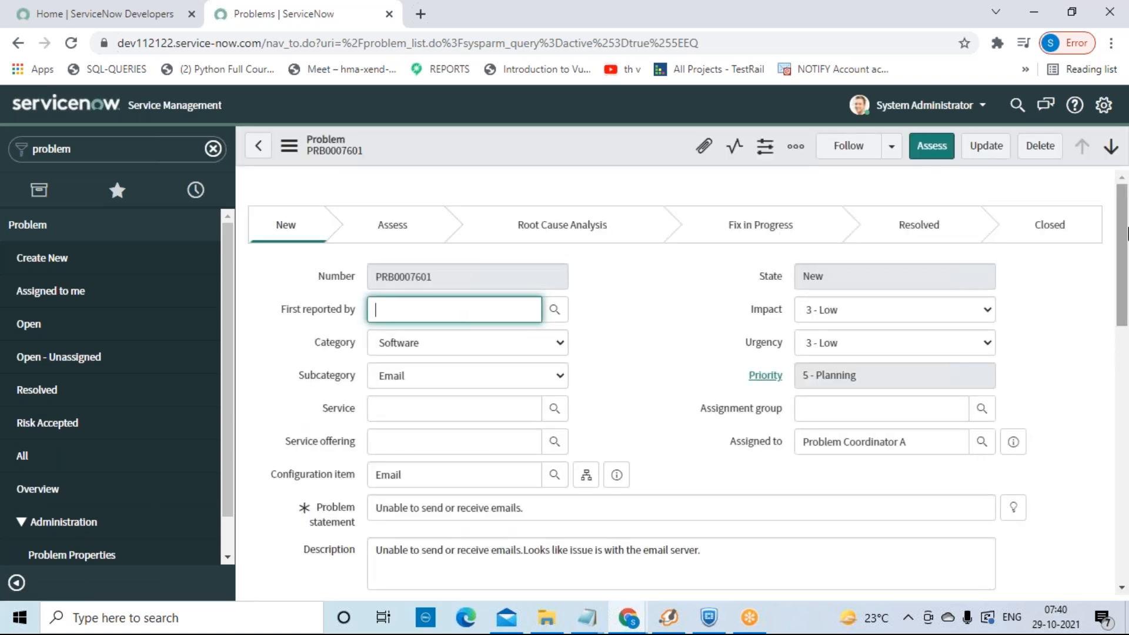
scroll(1111, 451, "down", 10)
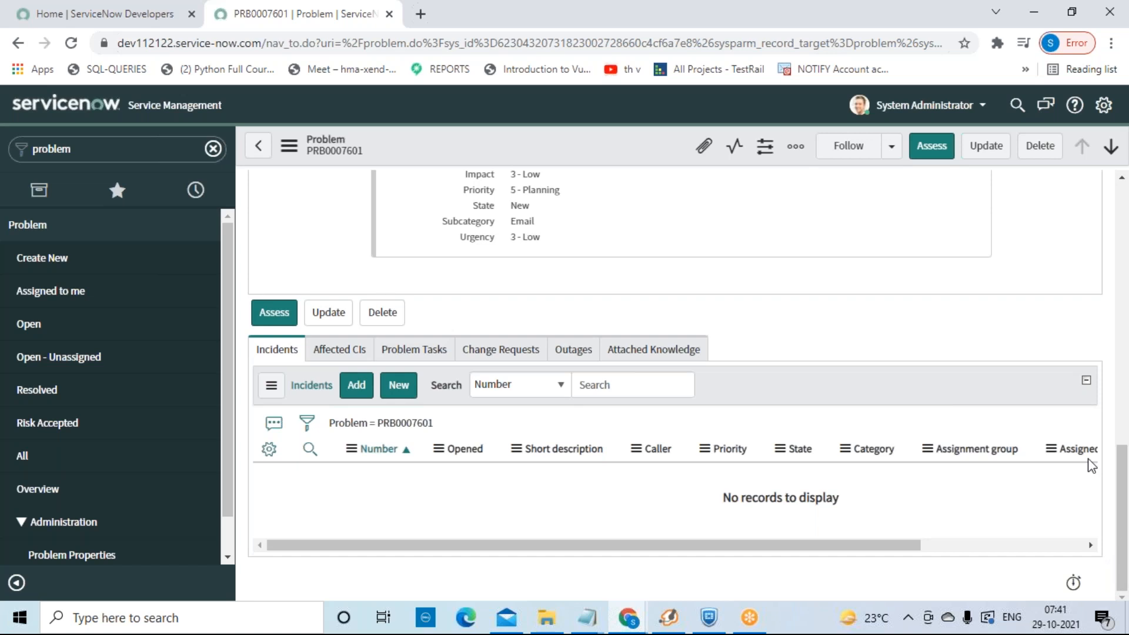
left_click(358, 393)
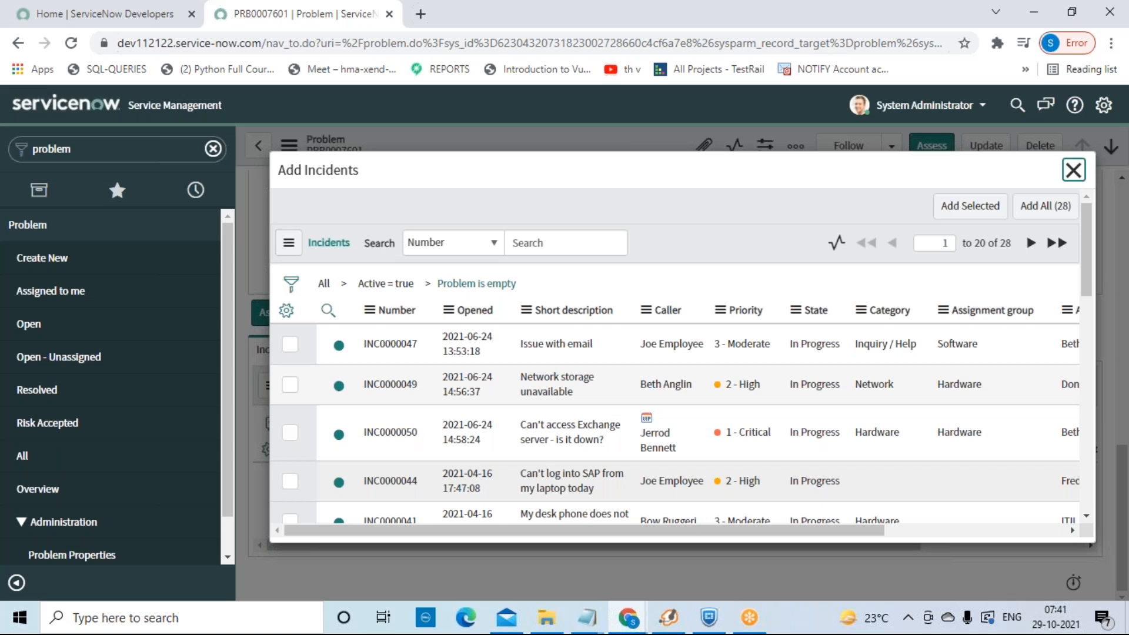
Step: Close the Add Incidents picker on PRB0007601 without linking any incident
left_click(1073, 170)
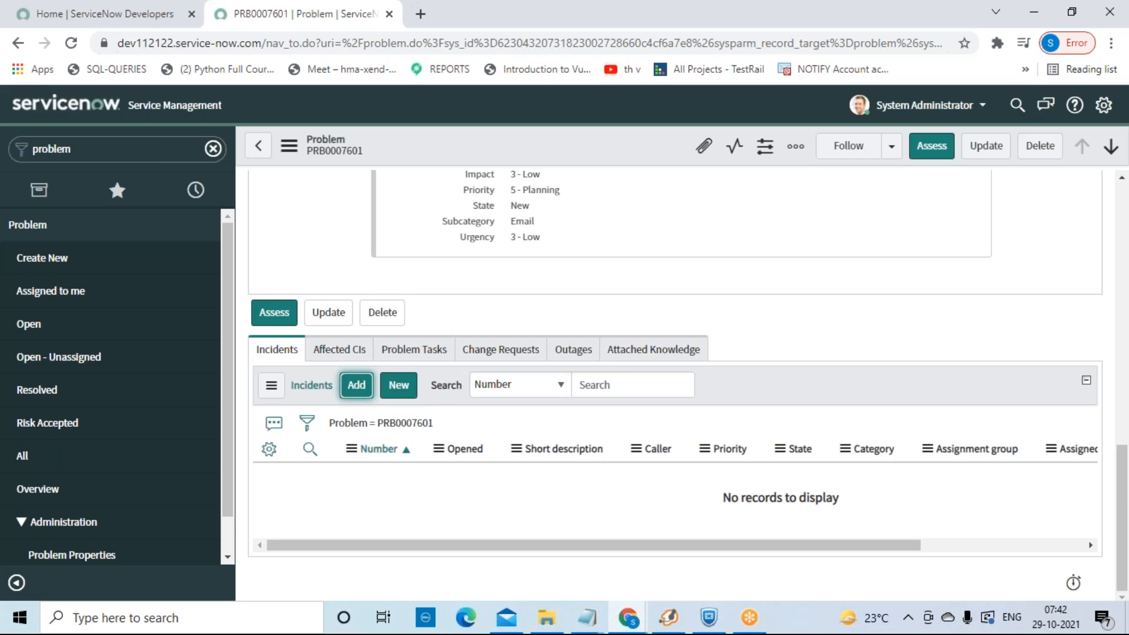
Step: Tick INC0000047 in the Add Incidents picker and add it to PRB0007601
left_click(354, 385)
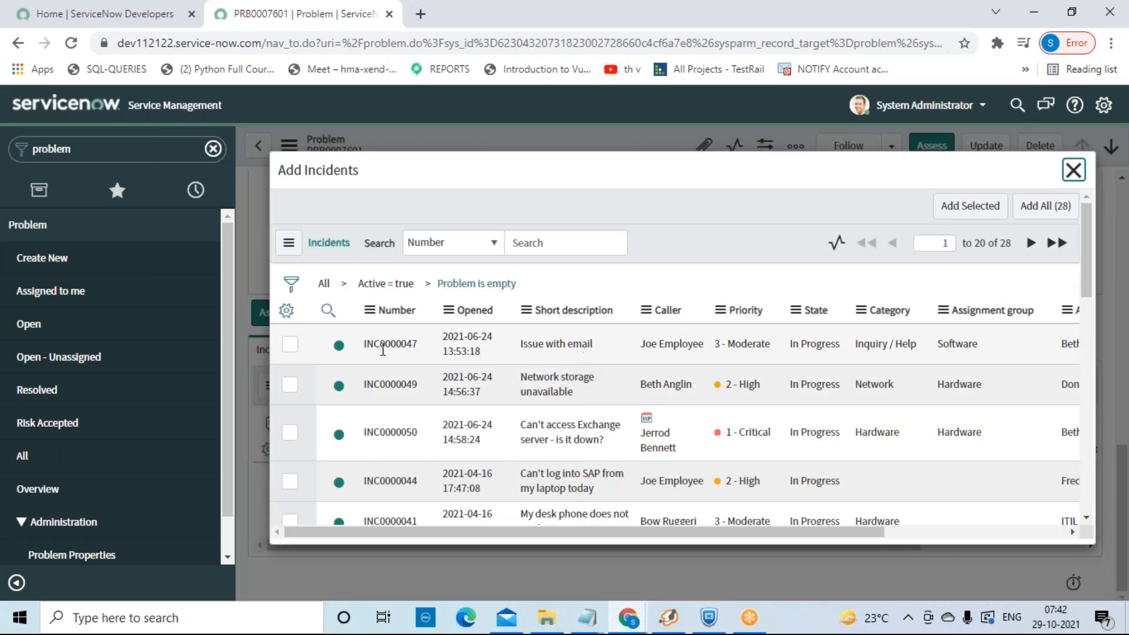
left_click(290, 344)
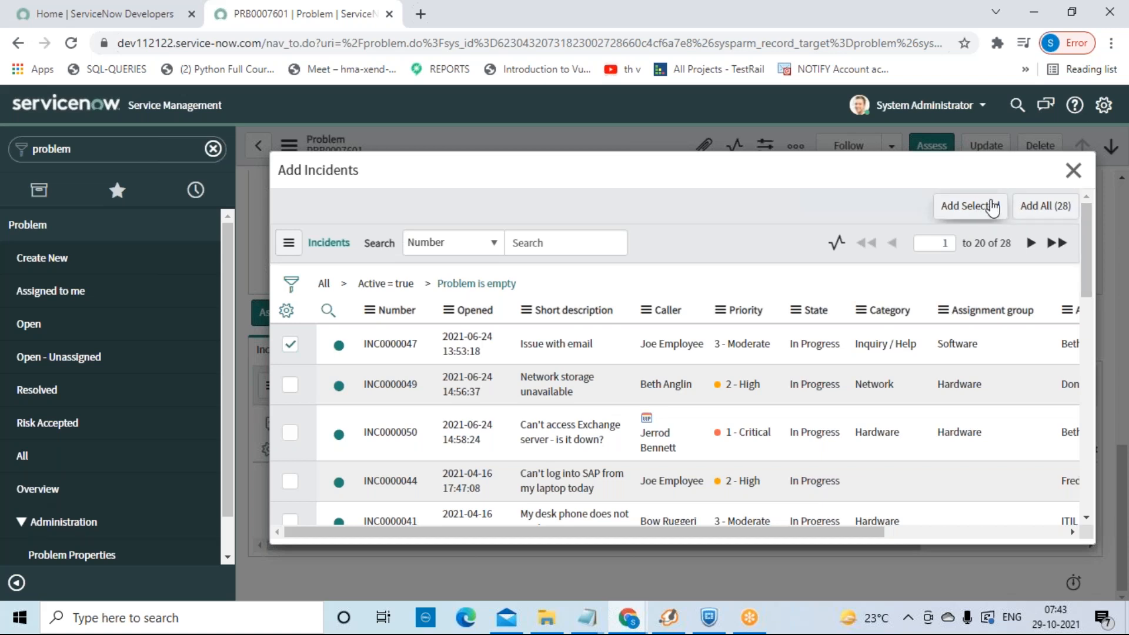
left_click(992, 207)
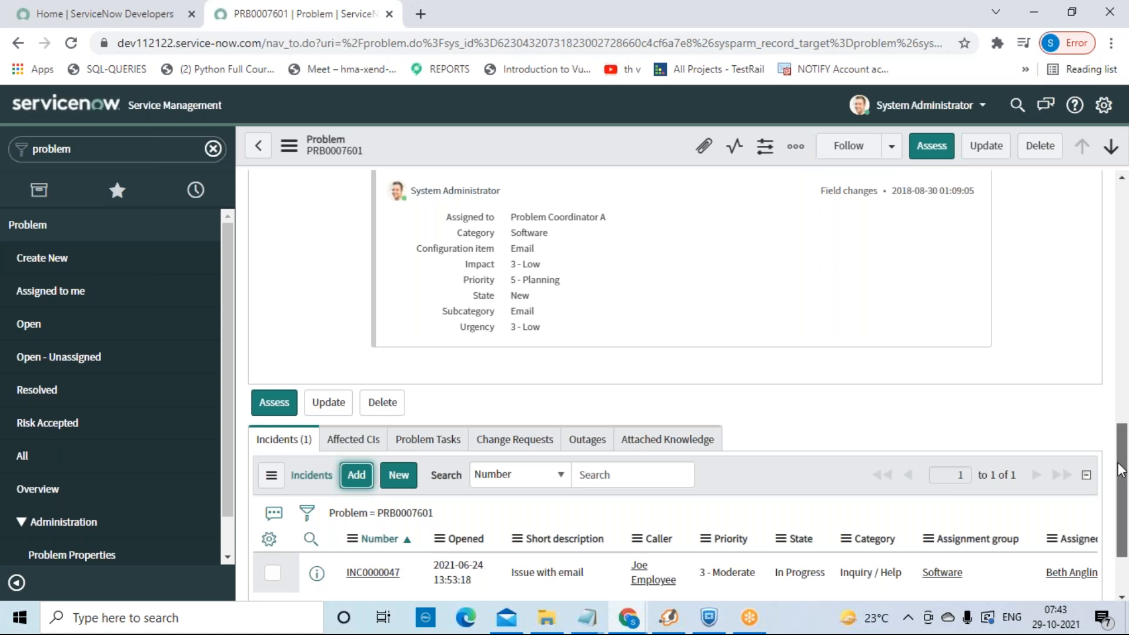
left_click_drag(1121, 469, 1120, 539)
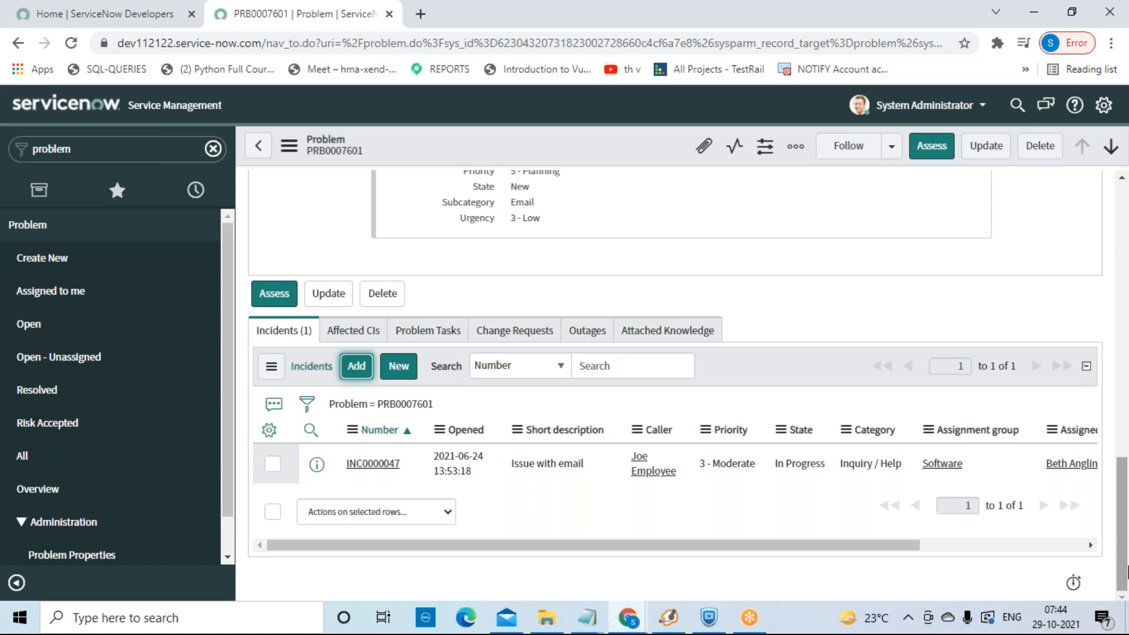
left_click_drag(1123, 567, 1035, 224)
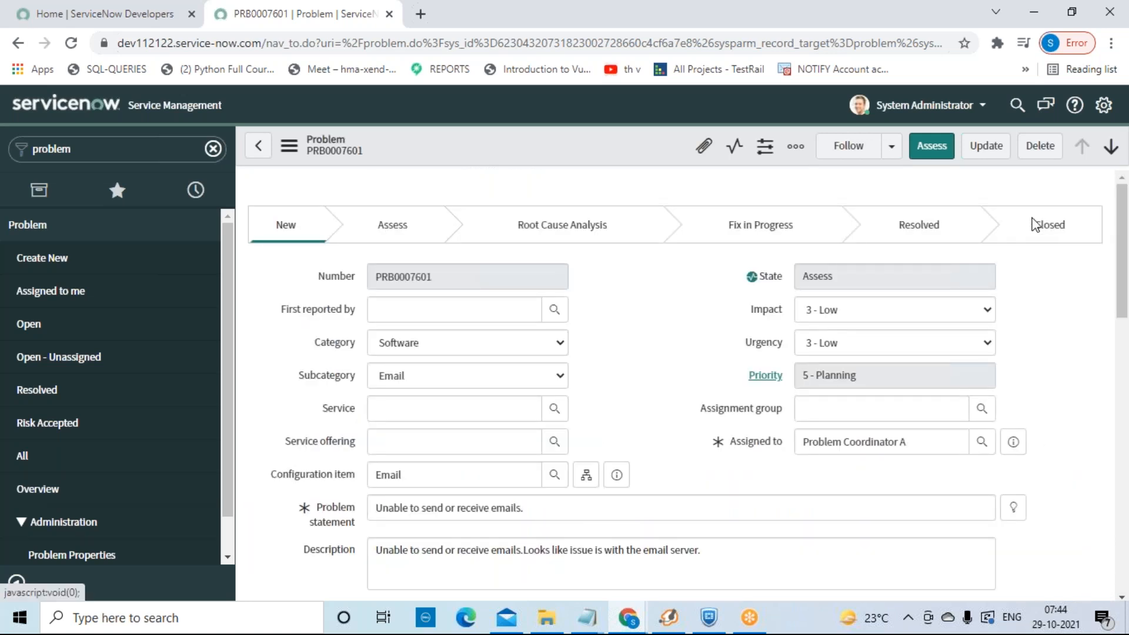
Step: Open Problem > All to list all 24 problems, PRB0007601 in Assess
left_click(53, 464)
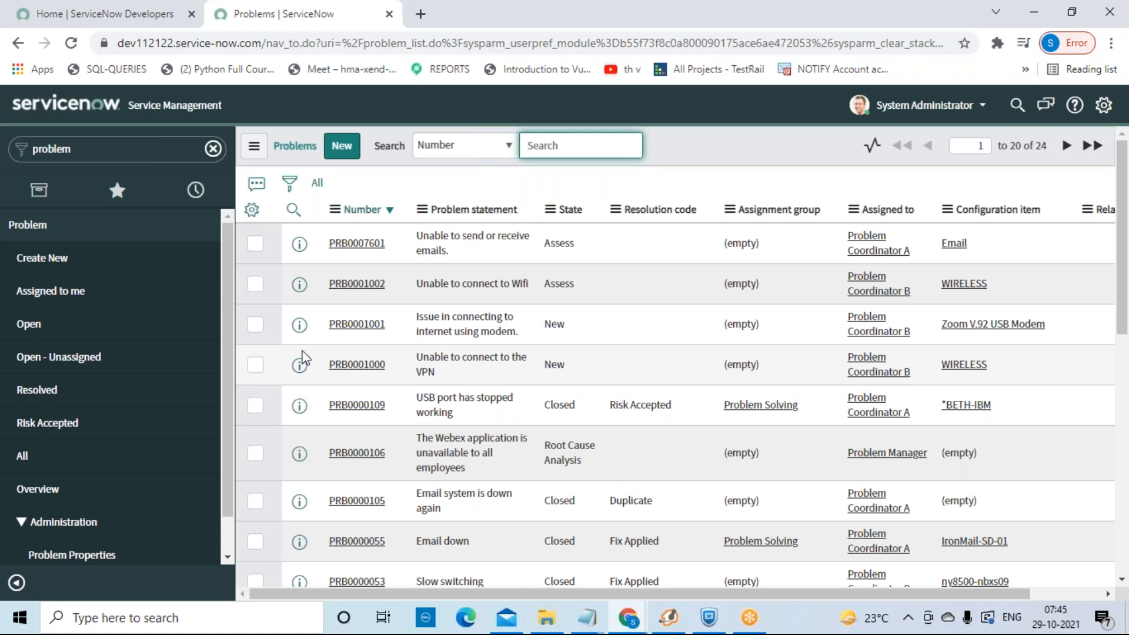
Step: Clear the navigator filter, glance at the user menu, then open System Settings on General
left_click(213, 148)
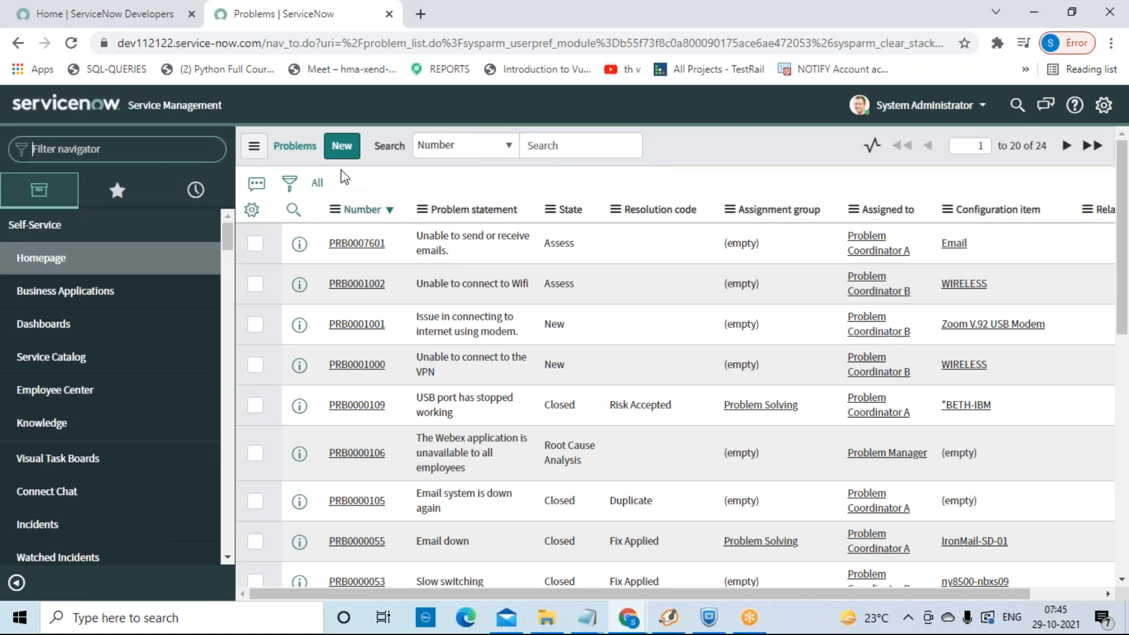
left_click(986, 112)
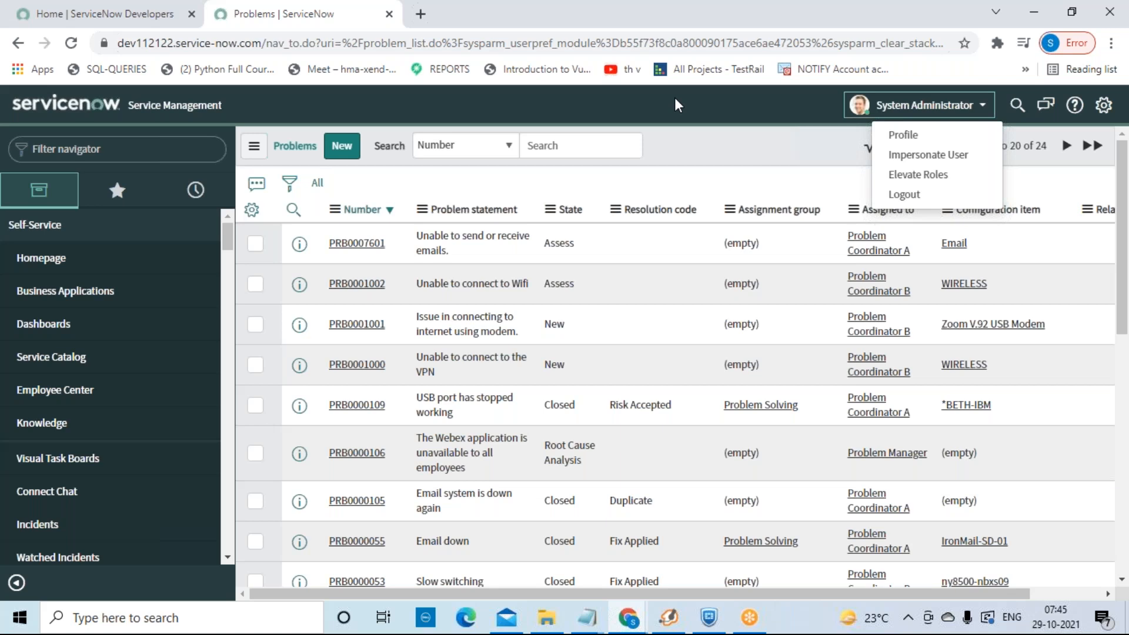
left_click(697, 116)
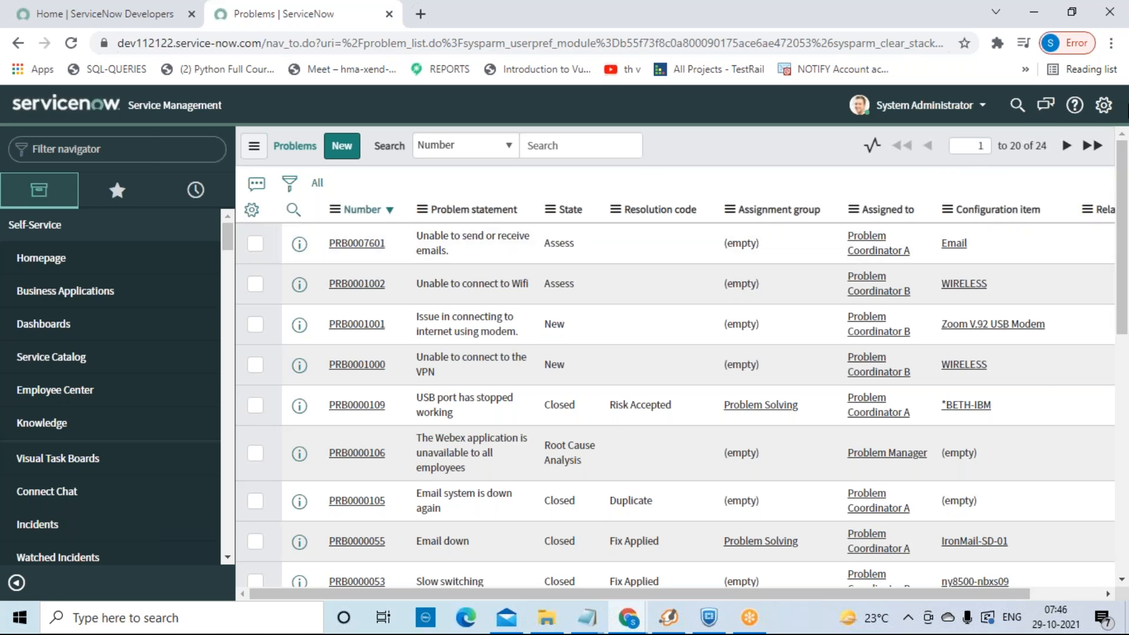
left_click(1103, 105)
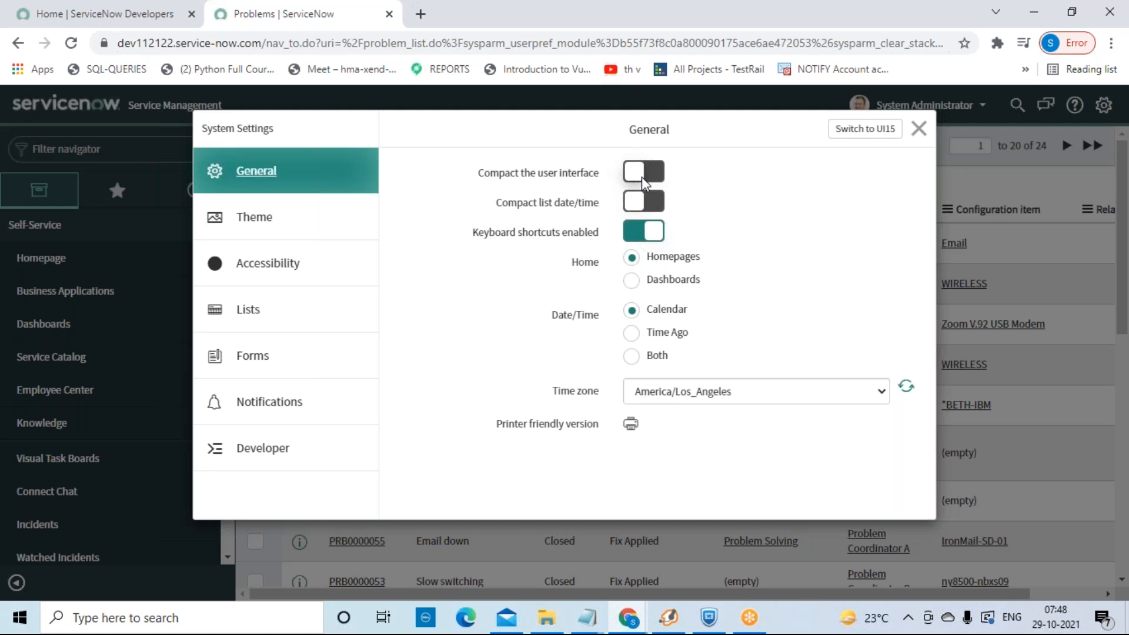
Step: Turn 'Compact the user interface' on and back off, then view the Theme and Accessibility sections
left_click(661, 181)
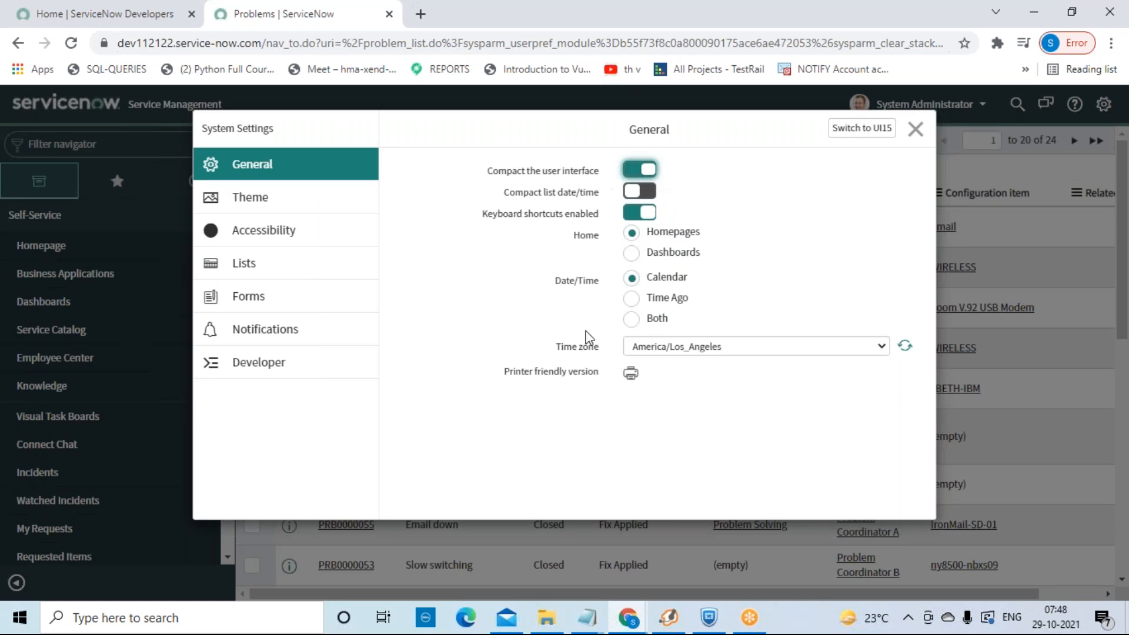
left_click(632, 170)
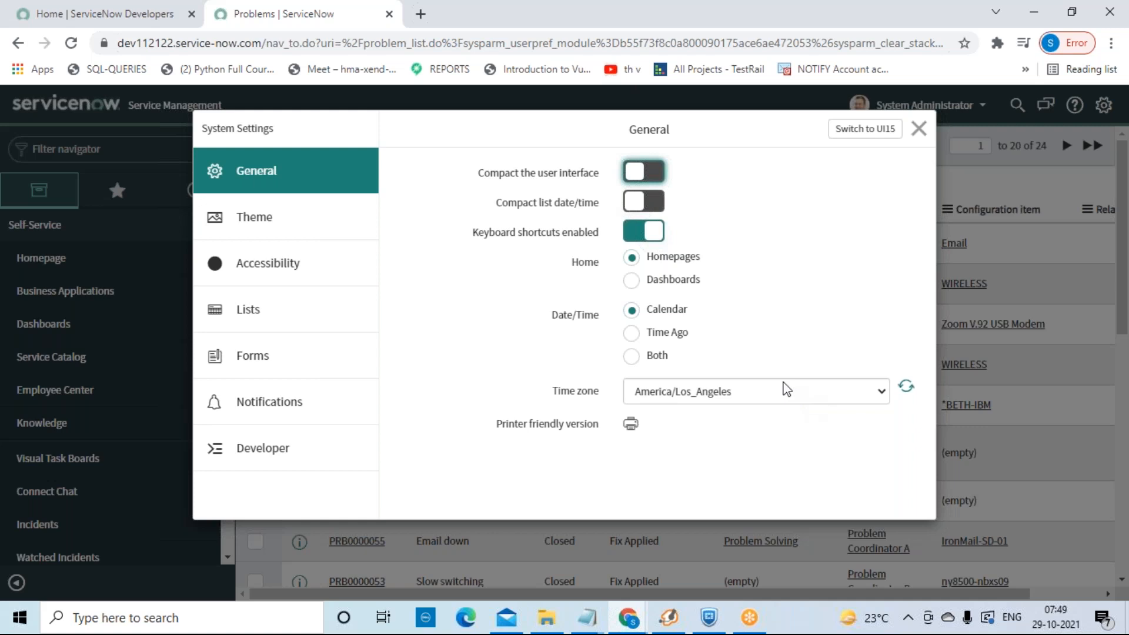
left_click(284, 216)
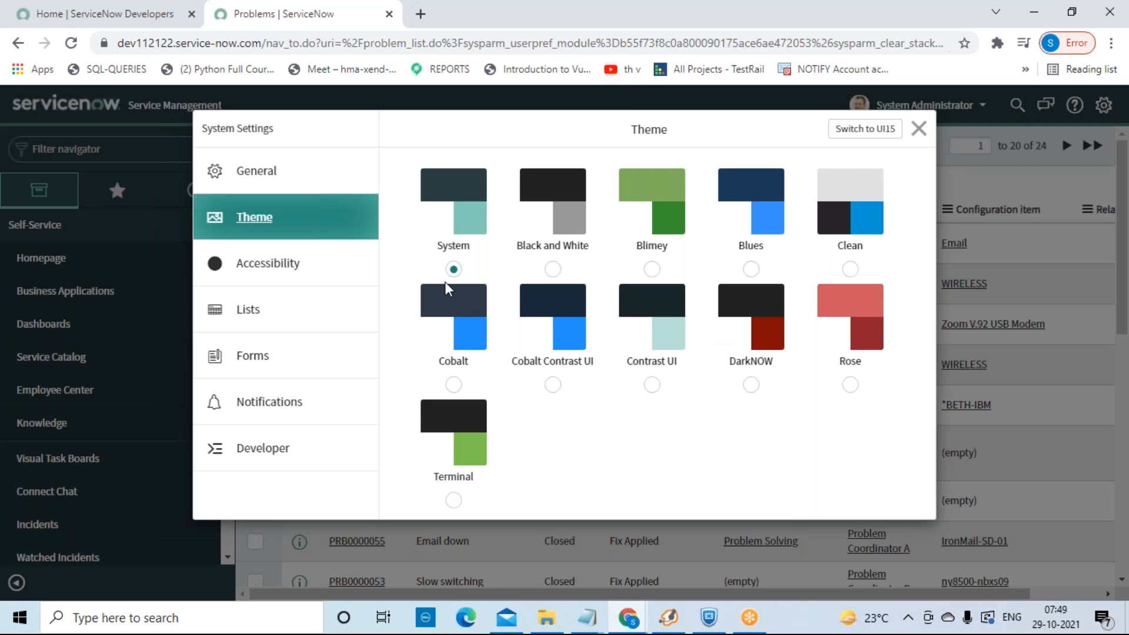
left_click(318, 277)
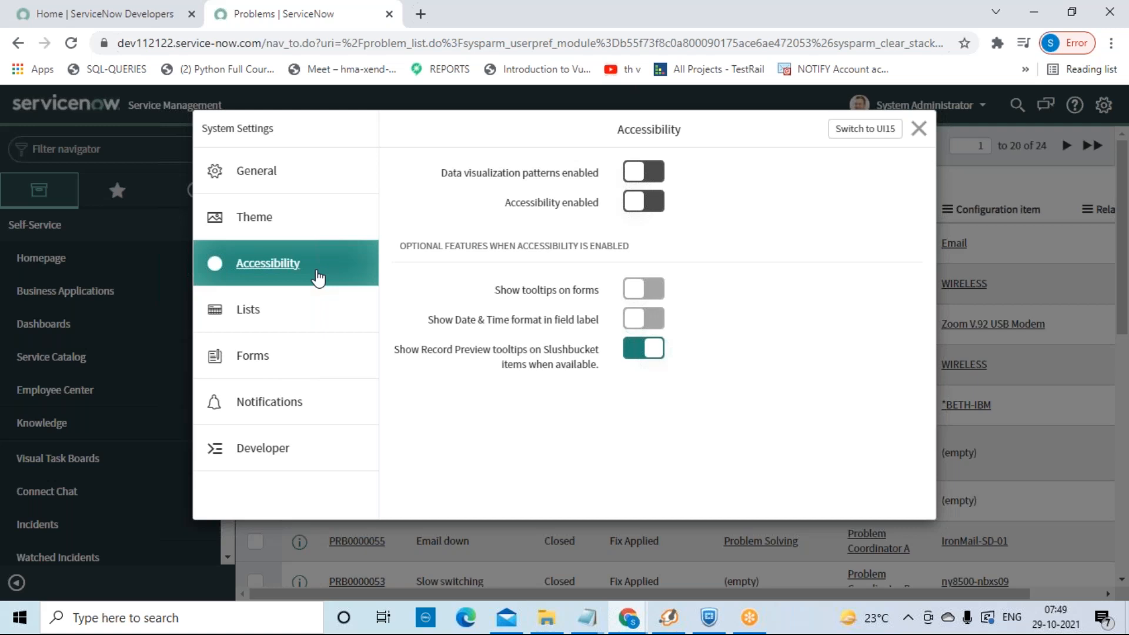
Step: Browse the Lists settings, then the Forms settings for tabbed forms and related-list loading
left_click(321, 316)
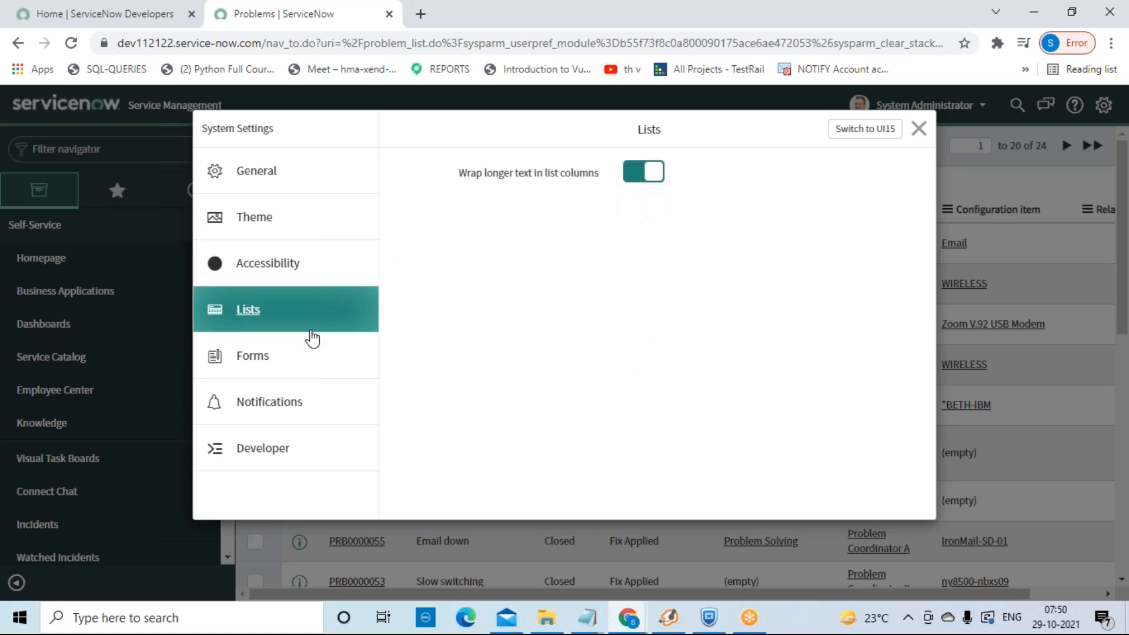
left_click(305, 354)
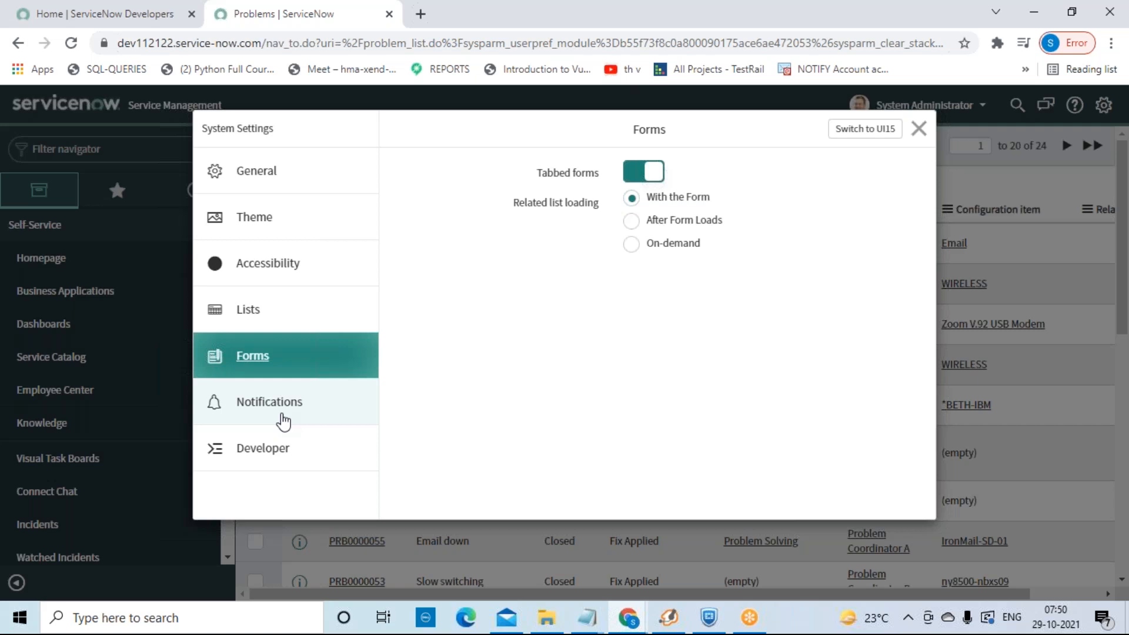
Step: Show the Notifications section and scroll through Allow Notifications and the notification channels
left_click(283, 421)
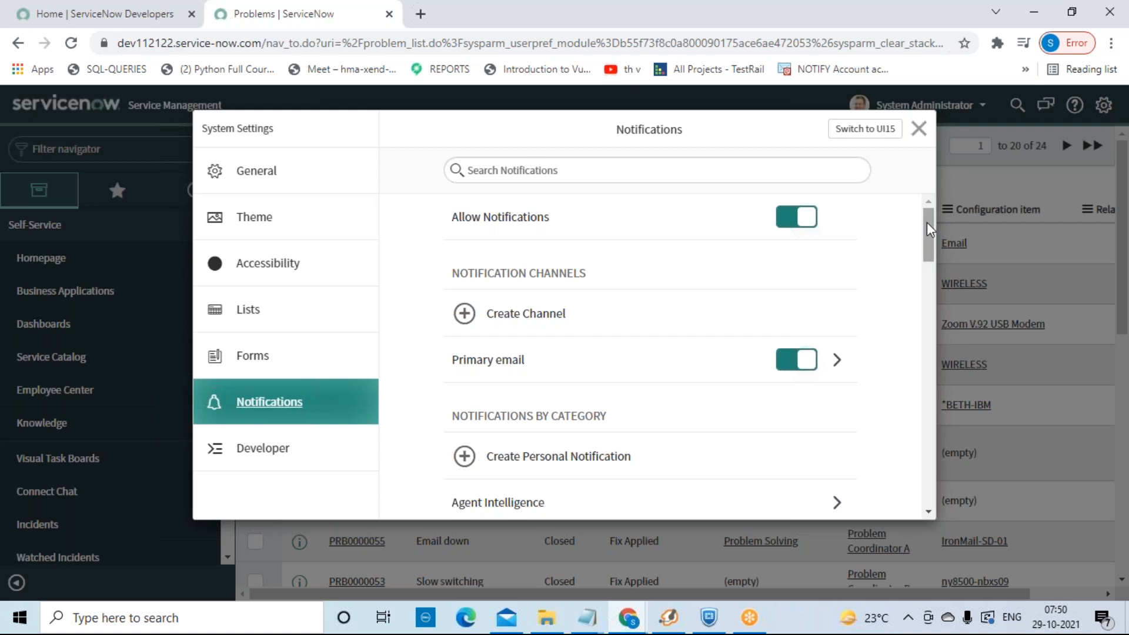
left_click_drag(926, 222, 931, 196)
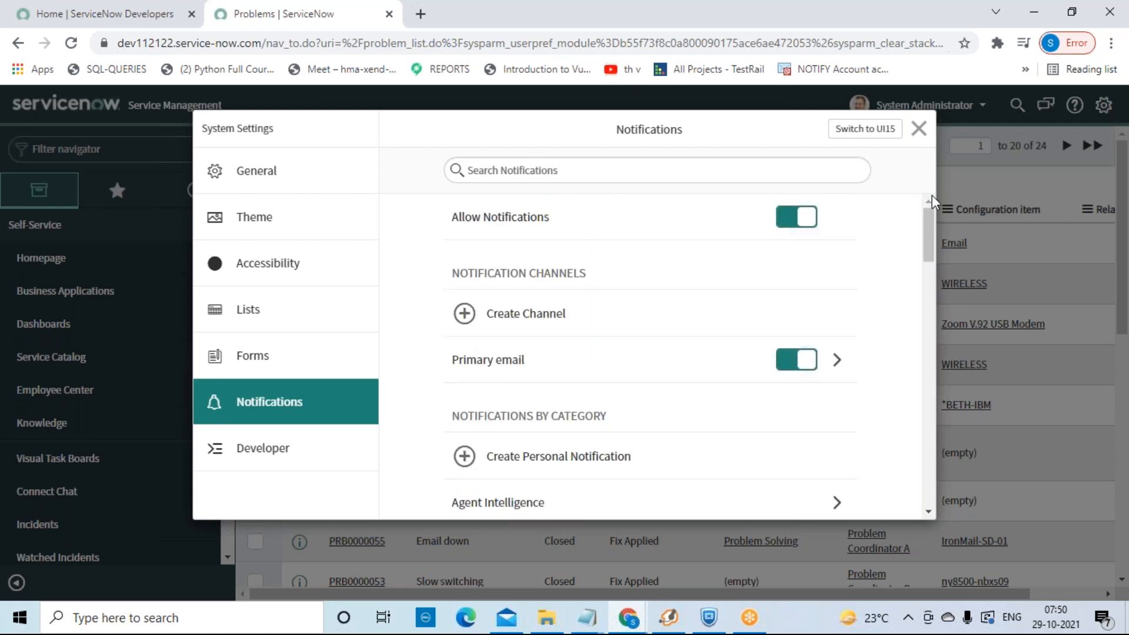
Step: Review the Developer section, then switch the interface to UI15 from the dialog's header
left_click(318, 455)
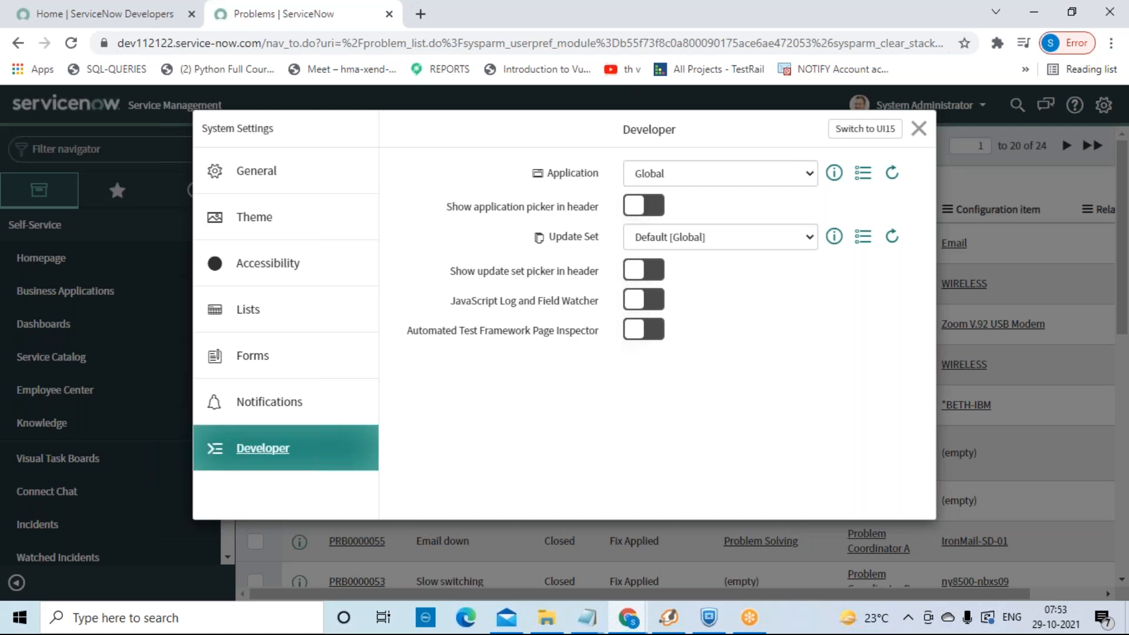
left_click(864, 129)
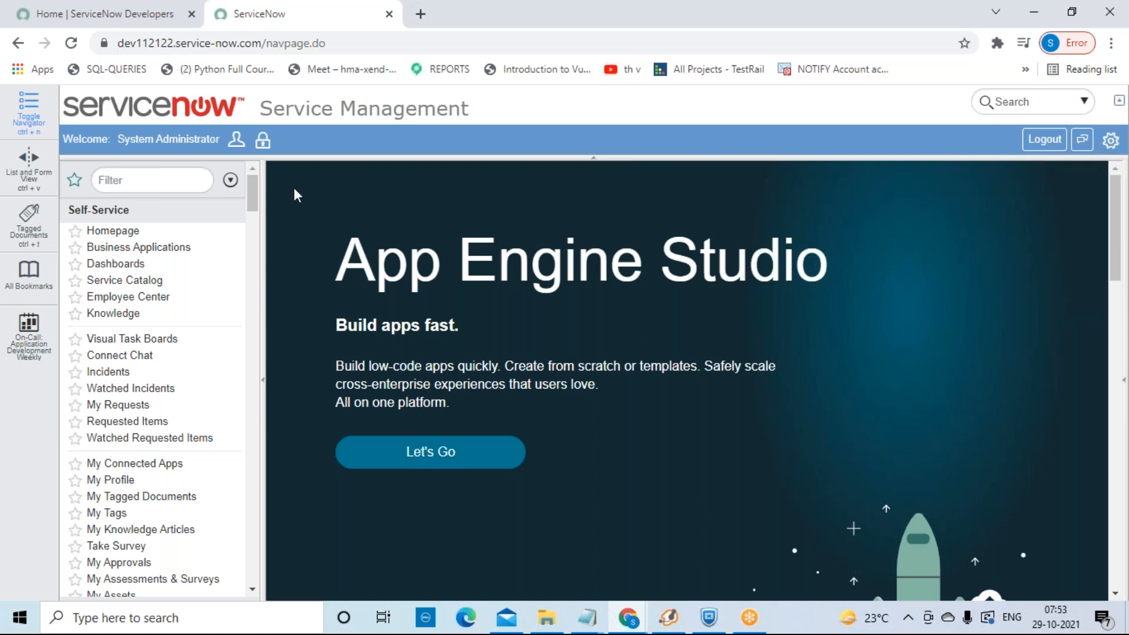
Step: Open the Dashboards list in UI15, then switch back to UI16 from the gear settings
left_click(136, 268)
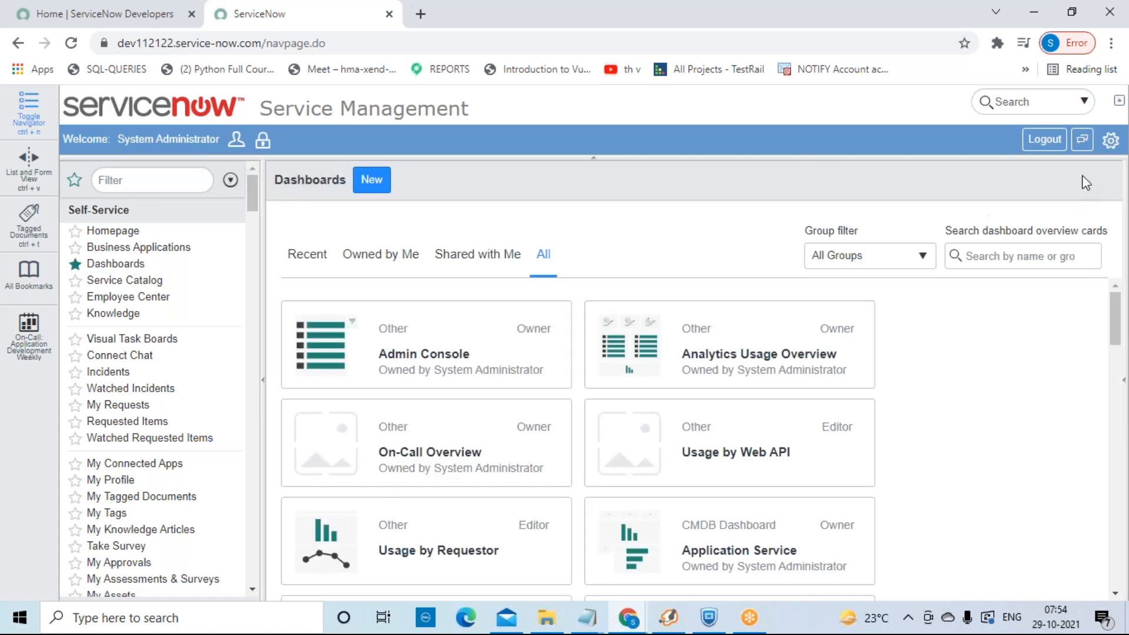
left_click(1110, 148)
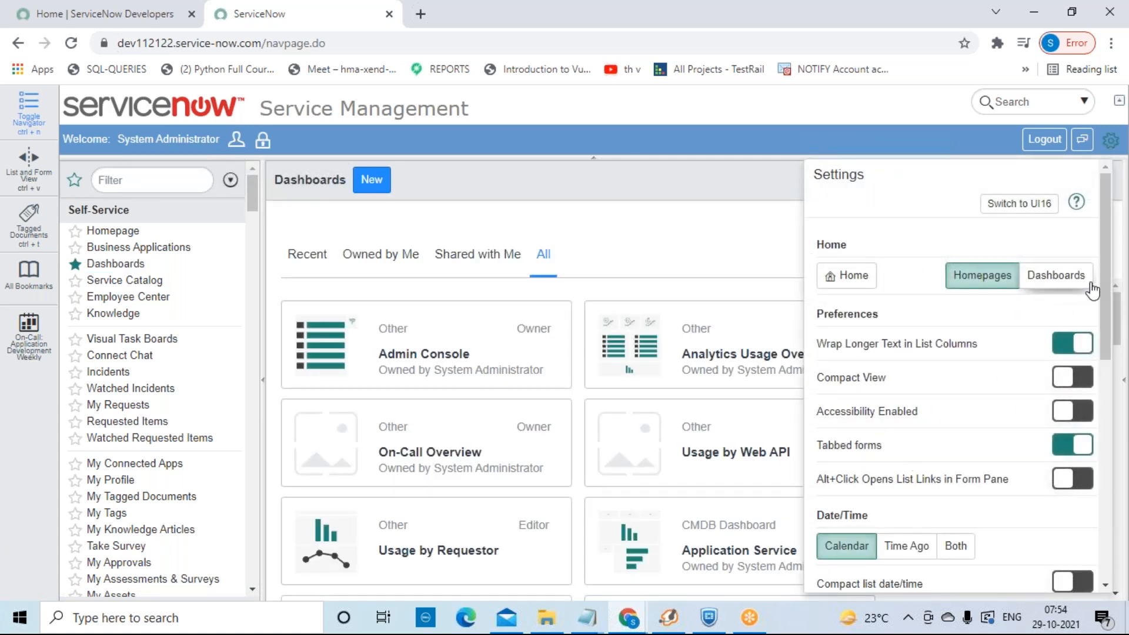
left_click(1044, 211)
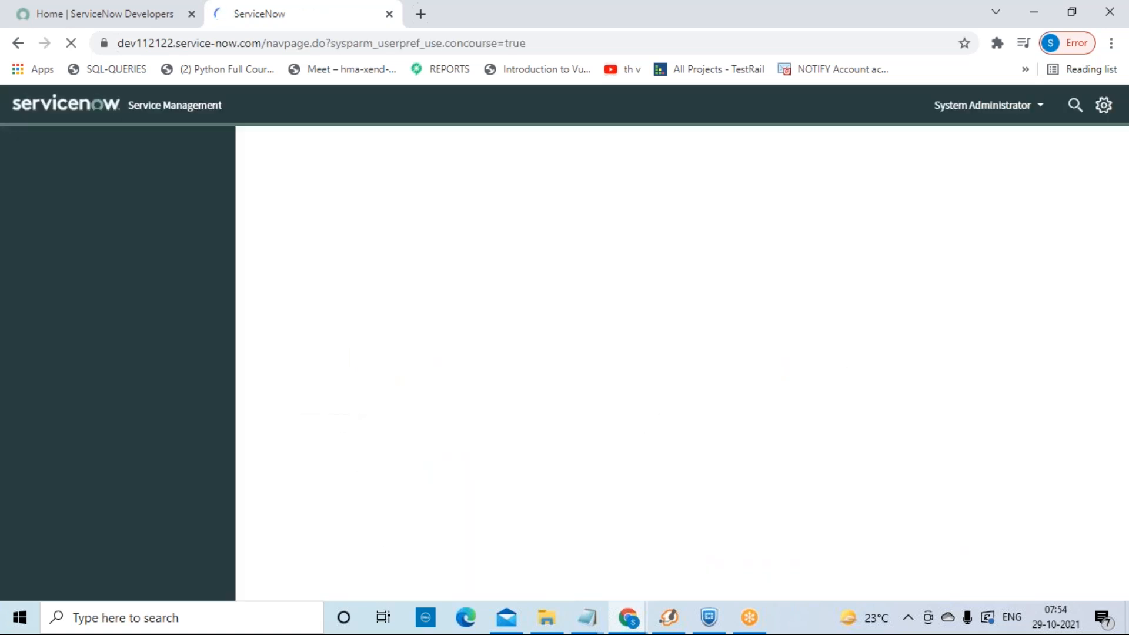